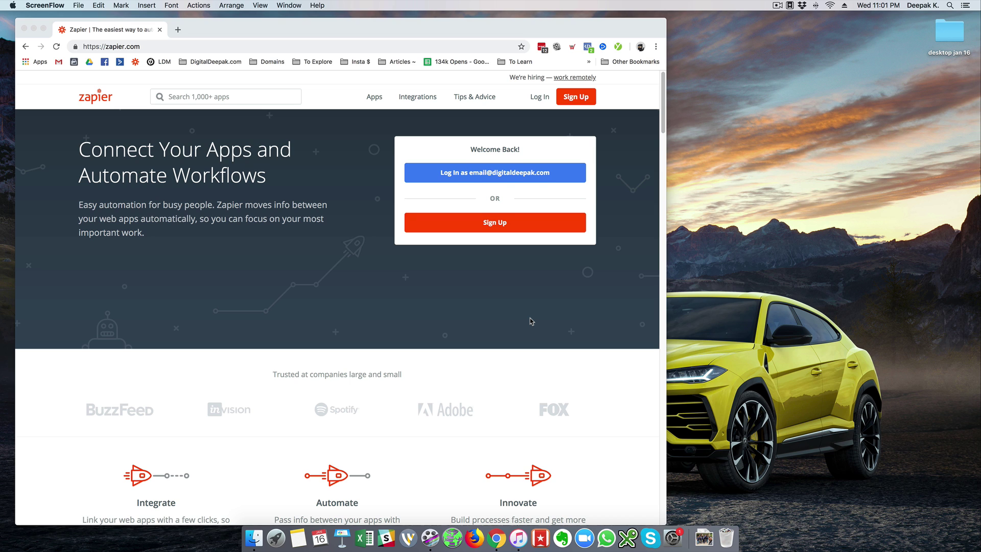
Close the current window and open a new Chrome window for the NowFit profile.
{"action": "scroll", "coordinate": [532, 321], "scroll_direction": "down", "scroll_amount": 1}
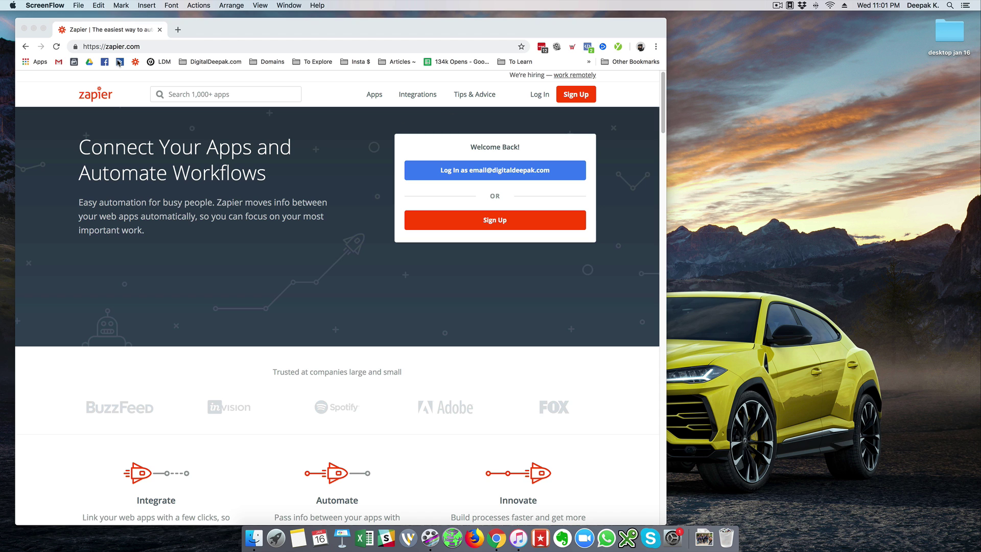
{"action": "left_click", "coordinate": [160, 30]}
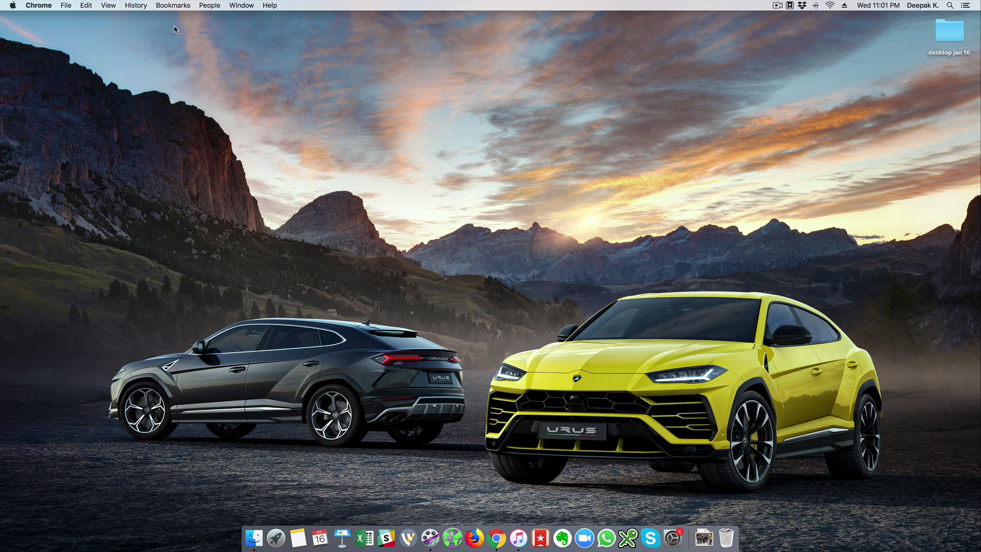
{"action": "left_click", "coordinate": [215, 5]}
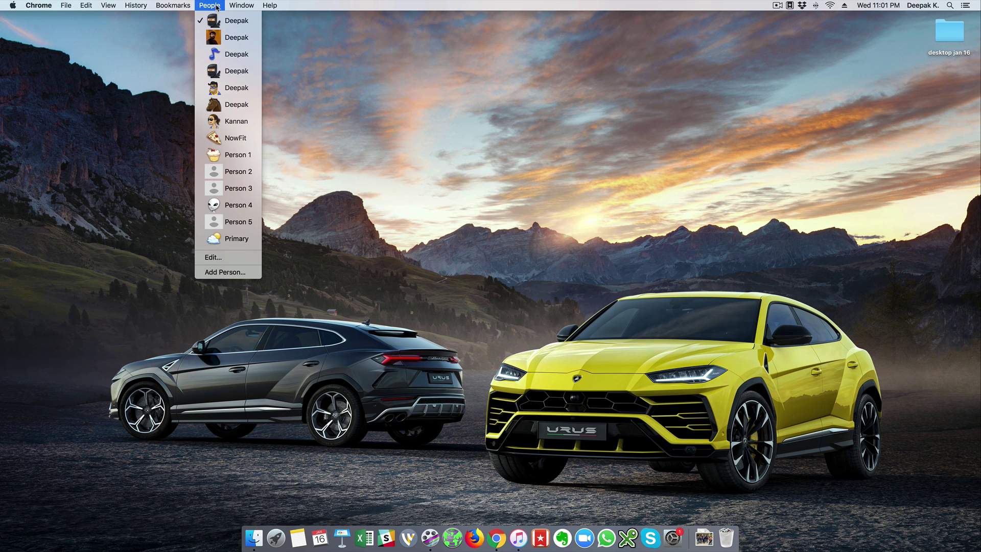
{"action": "left_click", "coordinate": [235, 138]}
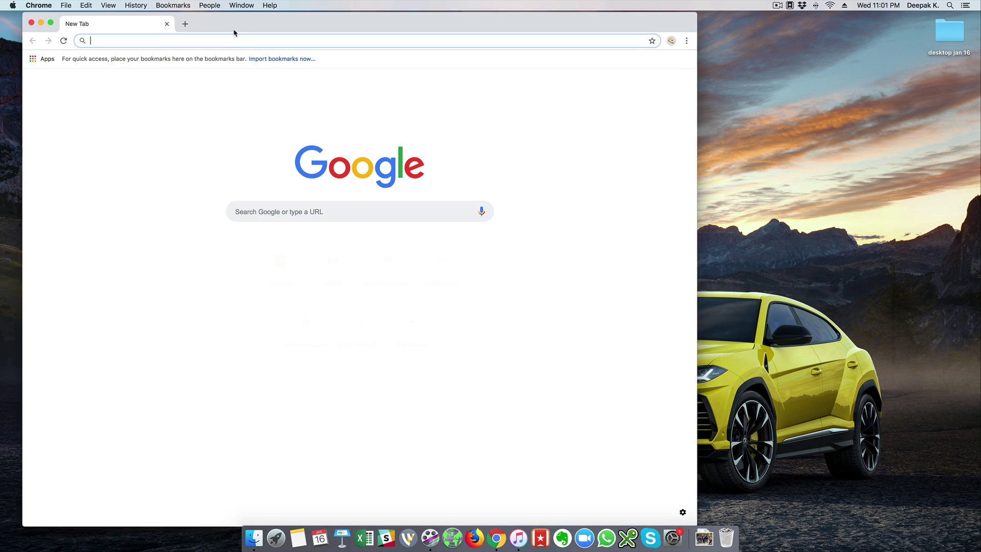
{"action": "left_click_drag", "start_coordinate": [235, 33], "coordinate": [224, 40]}
Load nowfit.com in the NowFit window and resize the window slightly shorter.
{"action": "type", "text": "nw"}
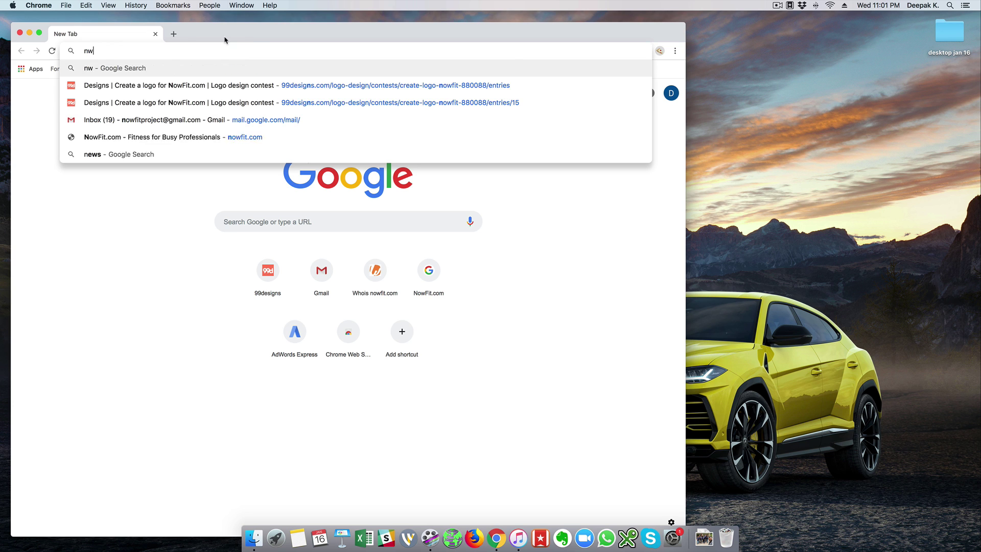
{"action": "key", "text": "BackSpace"}
{"action": "type", "text": "owfit.com"}
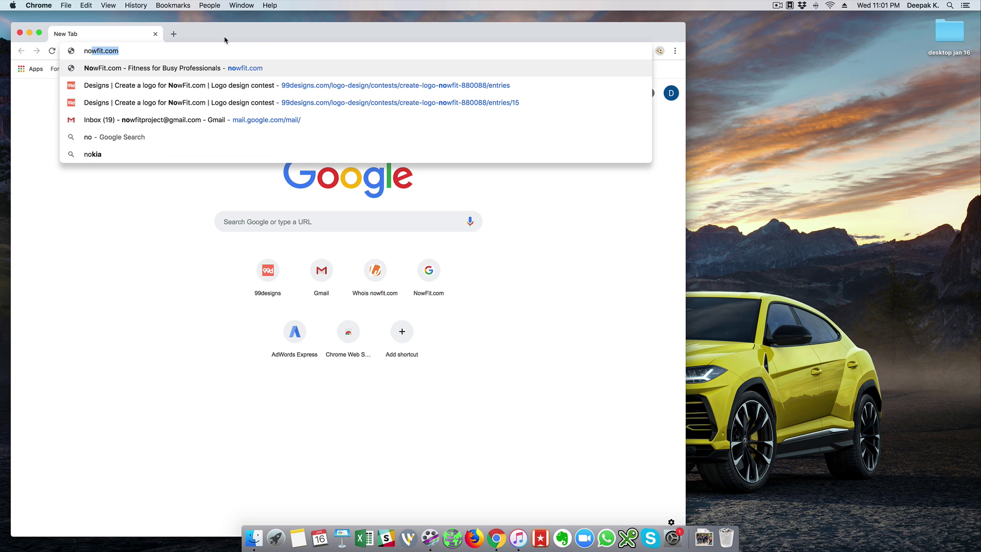
{"action": "key", "text": "Return"}
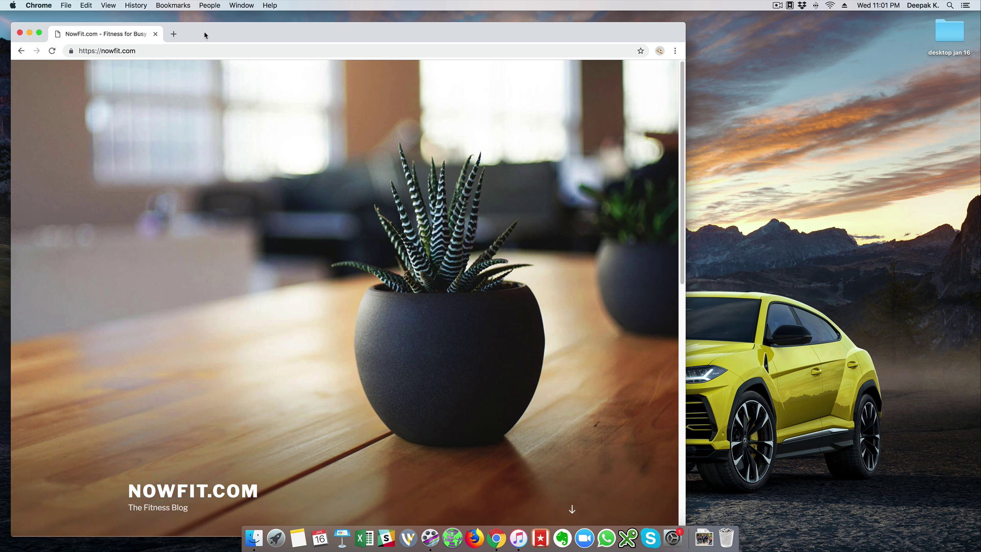
{"action": "left_click_drag", "start_coordinate": [204, 32], "coordinate": [206, 30]}
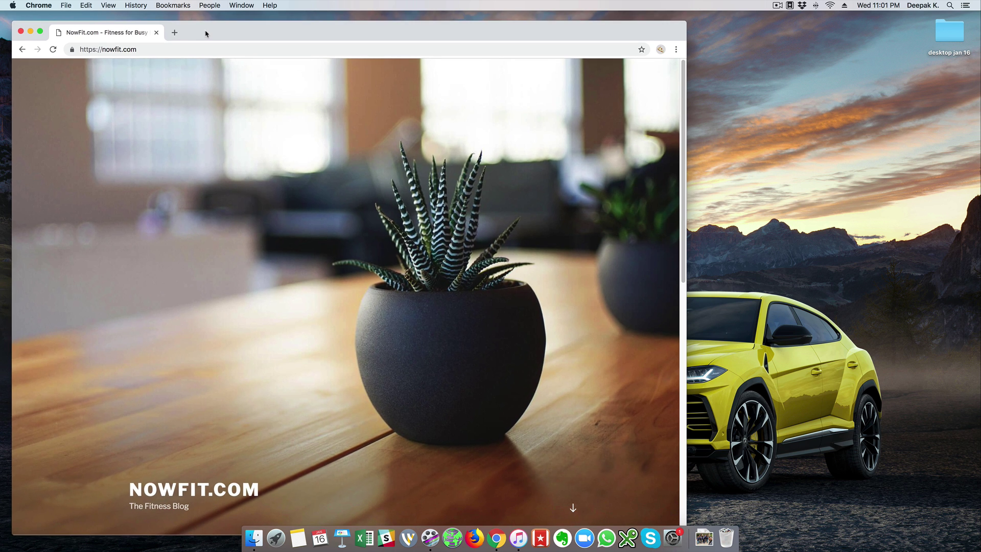
{"action": "left_click", "coordinate": [77, 536]}
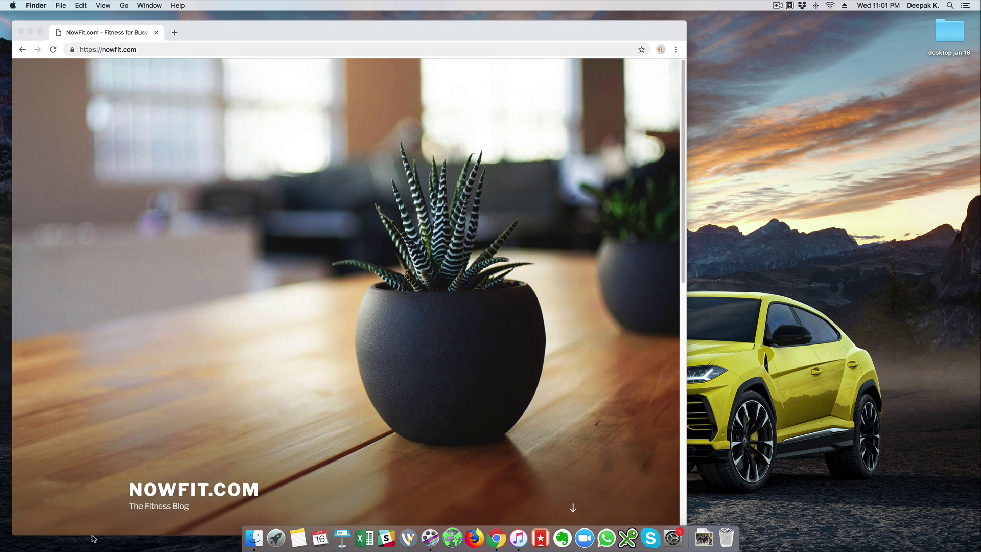
{"action": "left_click_drag", "start_coordinate": [94, 536], "coordinate": [97, 510]}
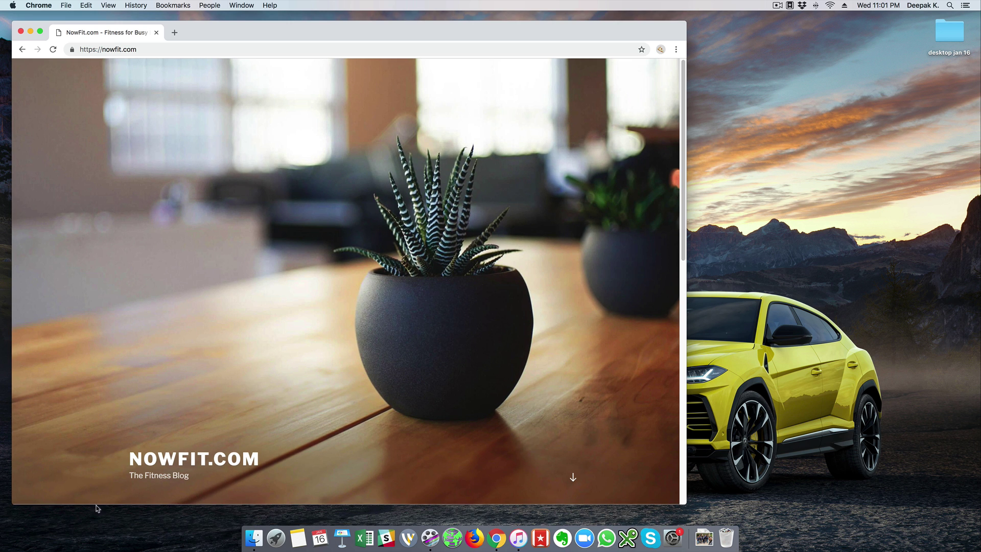
Open Gmail in a new tab and copy the signed-in account's e-mail address.
{"action": "left_click", "coordinate": [174, 32]}
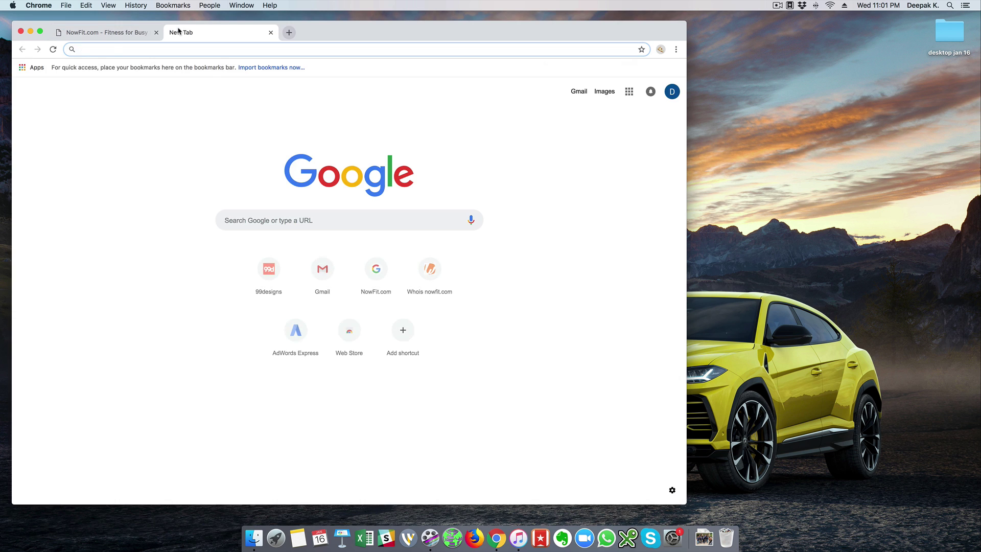
{"action": "type", "text": "gmail.com"}
{"action": "key", "text": "Return"}
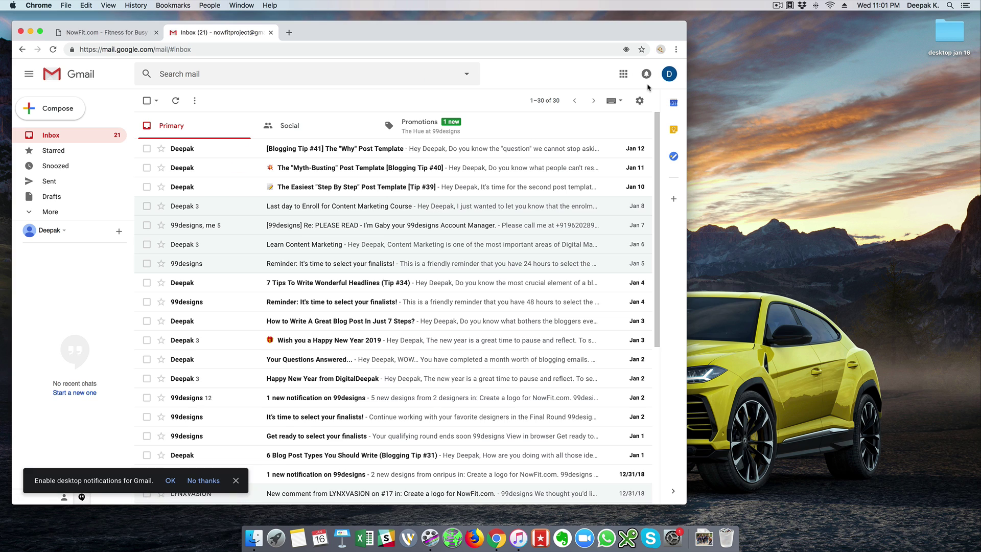
{"action": "left_click", "coordinate": [669, 74]}
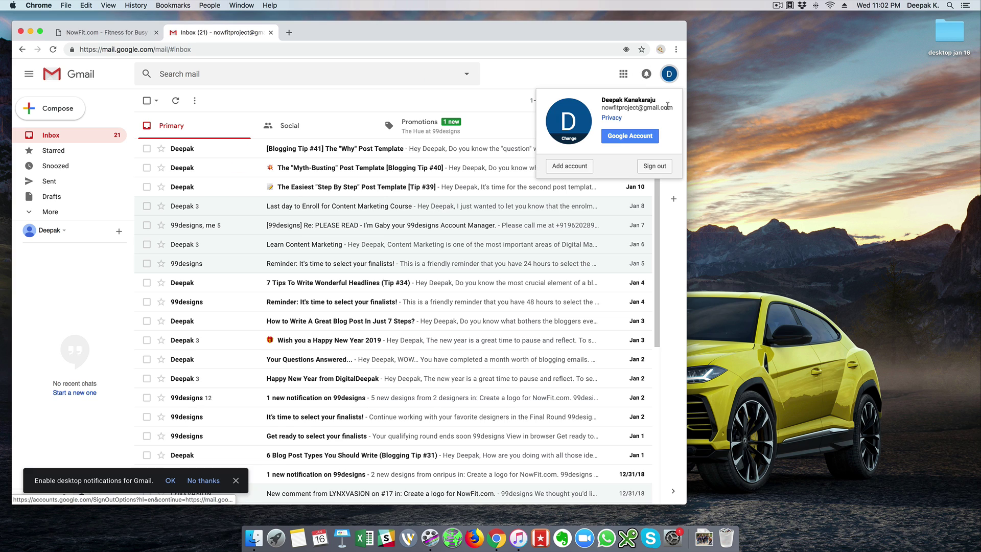
{"action": "left_click_drag", "start_coordinate": [672, 107], "coordinate": [602, 107]}
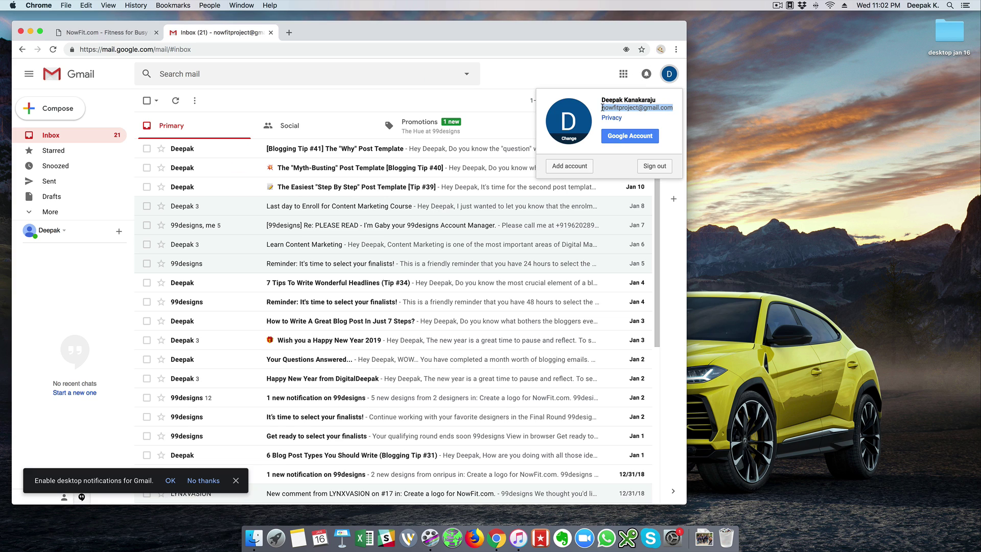
{"action": "key", "text": "super+c"}
{"action": "left_click", "coordinate": [290, 33]}
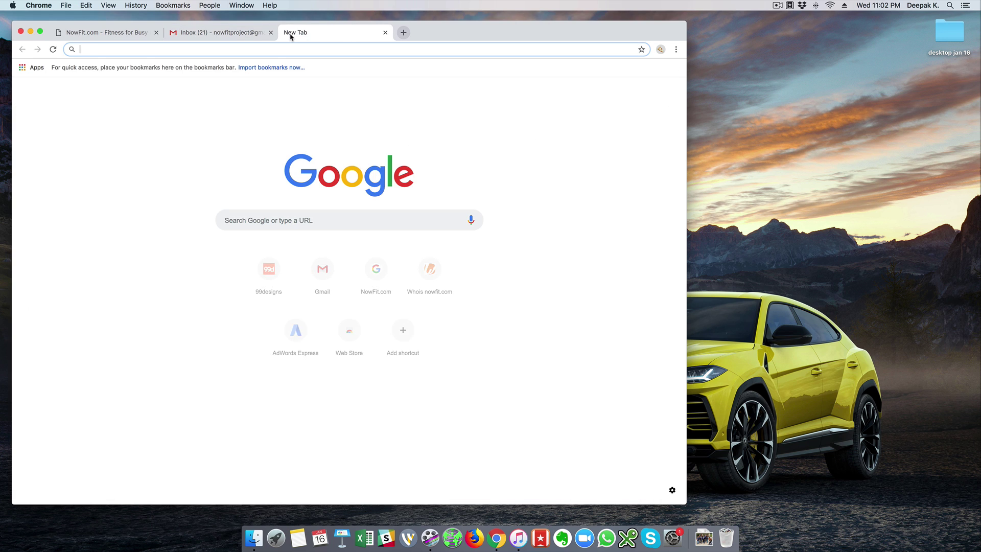
Go to zapier.com and sign up using the NowFit Google account.
{"action": "type", "text": "zapier.co"}
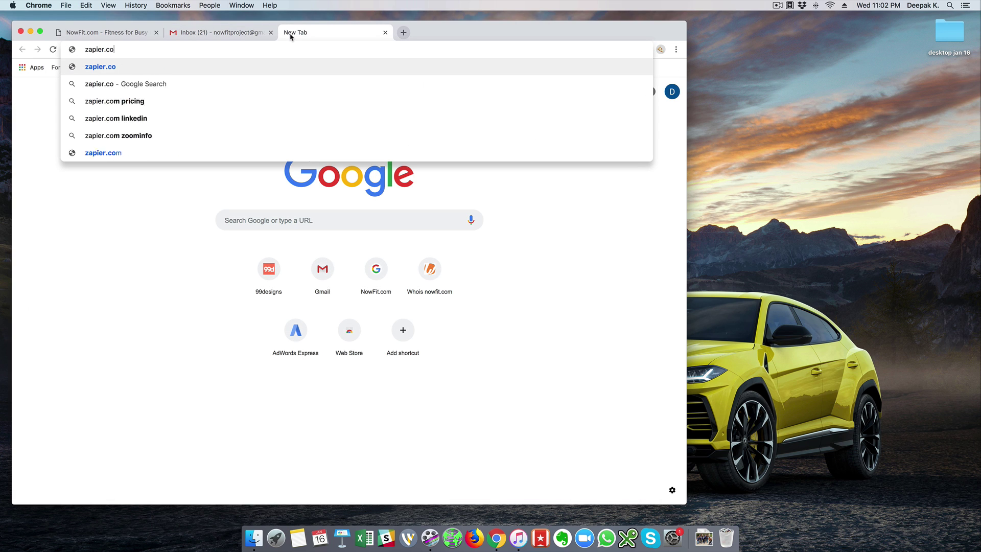
{"action": "type", "text": "m"}
{"action": "key", "text": "Return"}
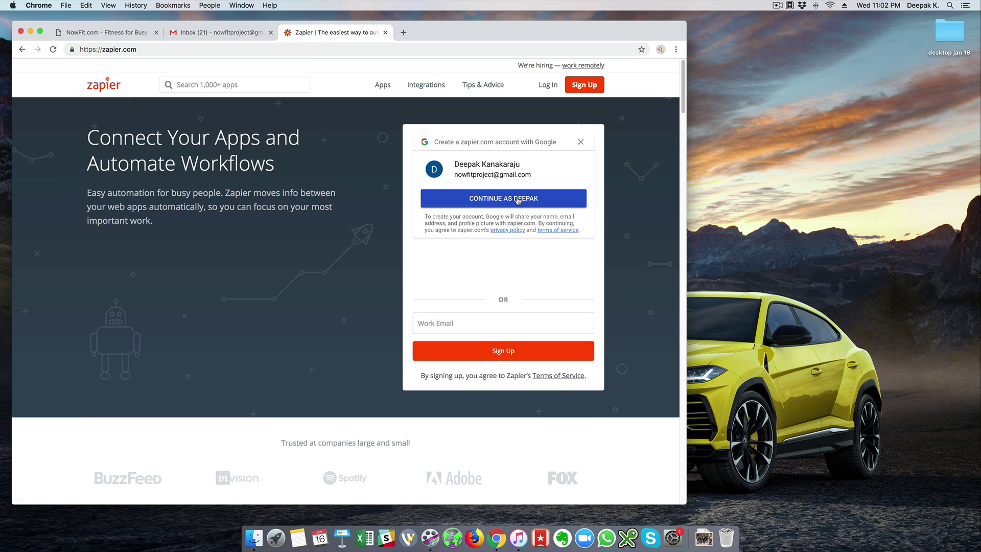
{"action": "left_click", "coordinate": [518, 199]}
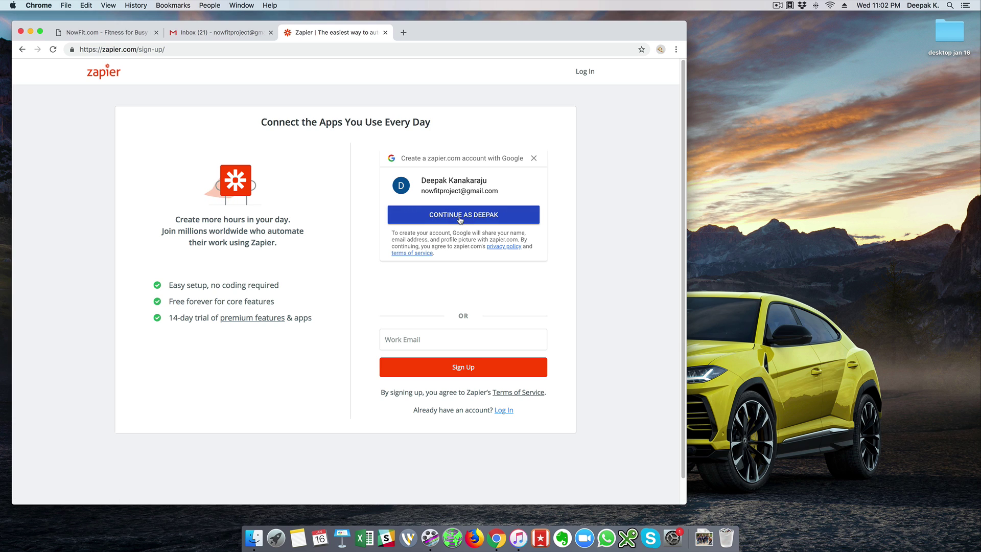
{"action": "left_click", "coordinate": [460, 219]}
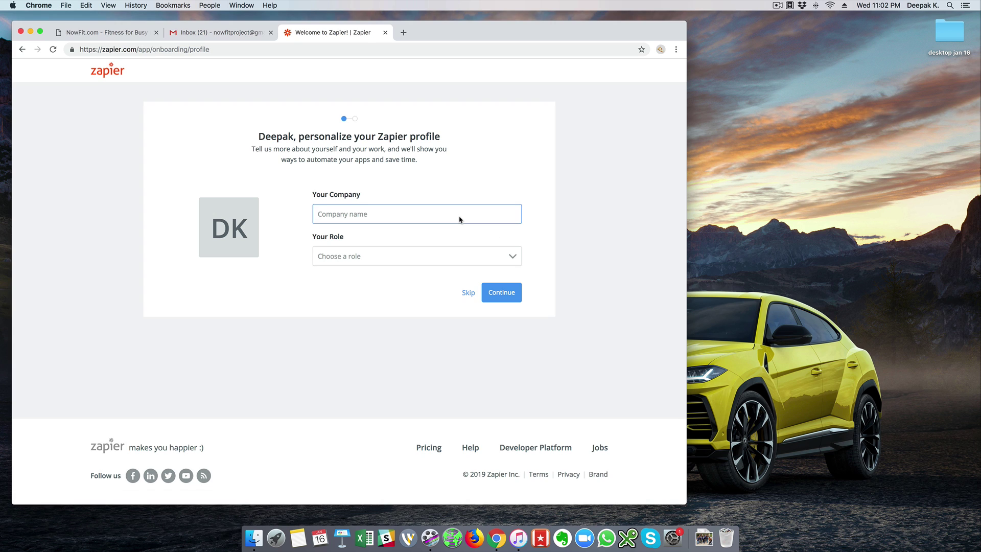
Enter company NowFit.com, choose the Business Owner/Entrepreneur role, and finish onboarding.
{"action": "type", "text": "NowFit.com"}
{"action": "left_click", "coordinate": [452, 256]}
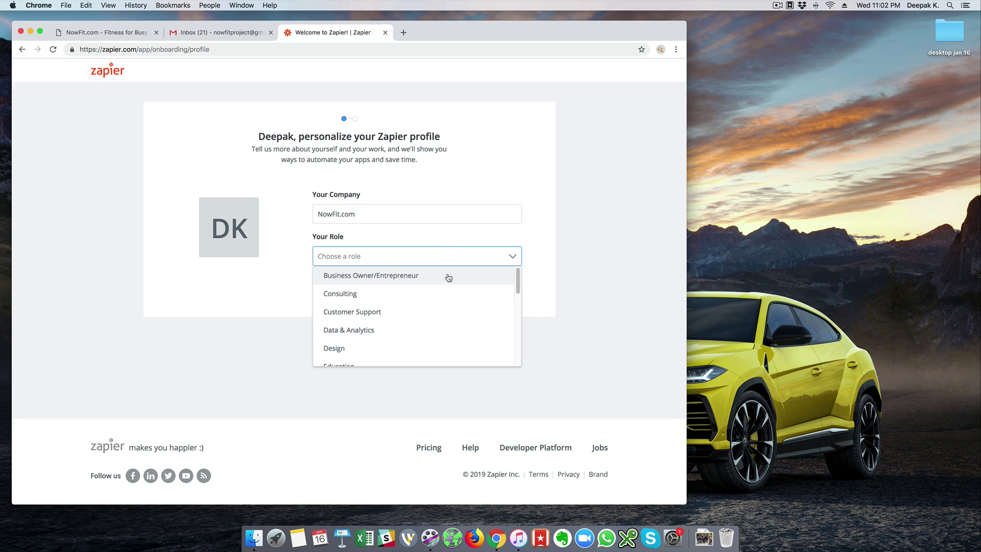
{"action": "left_click", "coordinate": [448, 277]}
{"action": "left_click", "coordinate": [514, 294]}
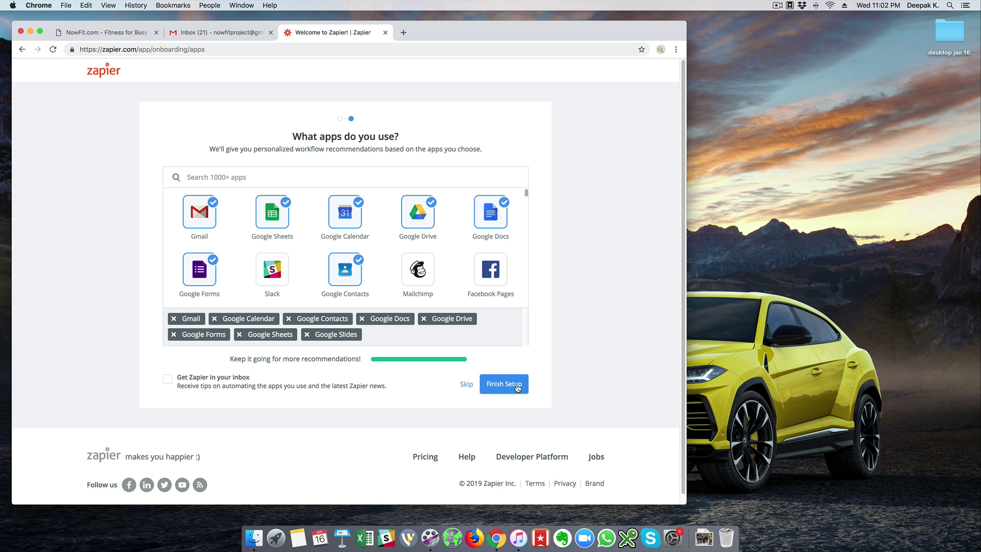
{"action": "left_click", "coordinate": [517, 386]}
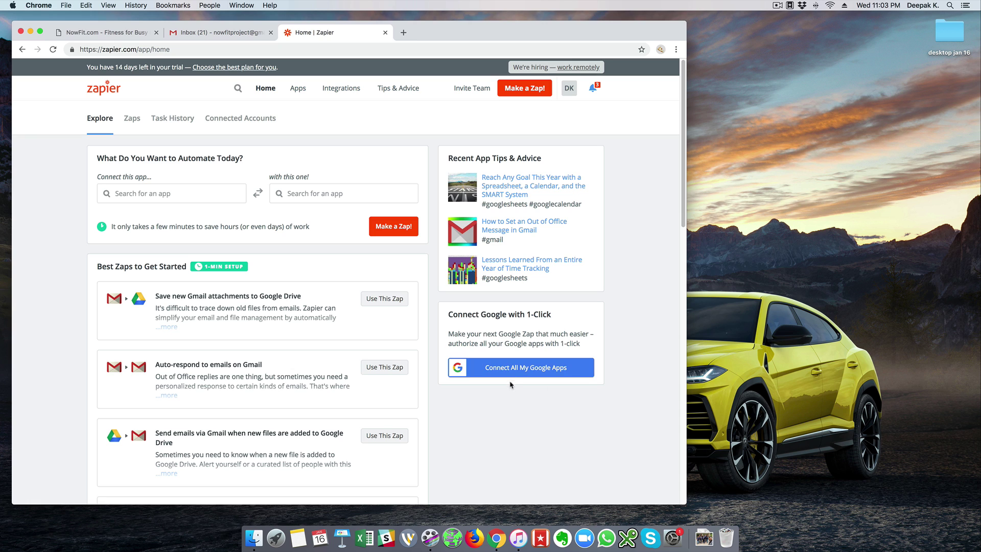
Connect all Google apps to Zapier with the NowFit account, allow access, and return to Gmail.
{"action": "left_click", "coordinate": [510, 375]}
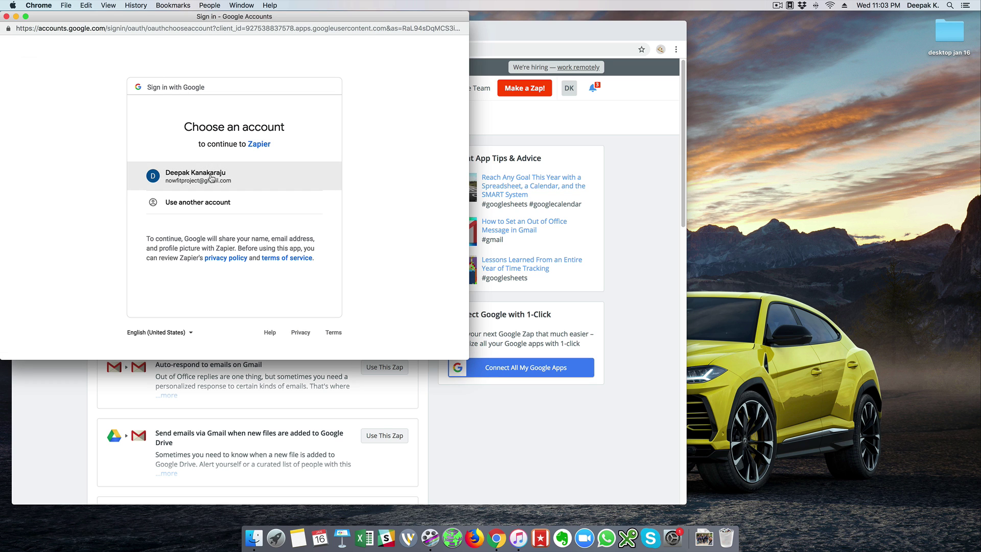
{"action": "left_click", "coordinate": [211, 177]}
{"action": "scroll", "coordinate": [211, 177], "scroll_direction": "down", "scroll_amount": 10}
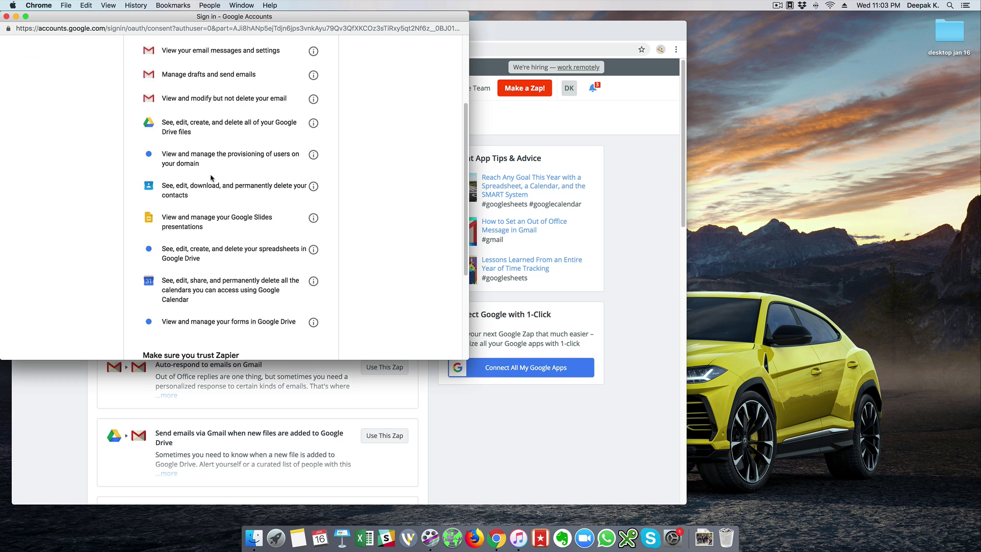
{"action": "left_click", "coordinate": [279, 287]}
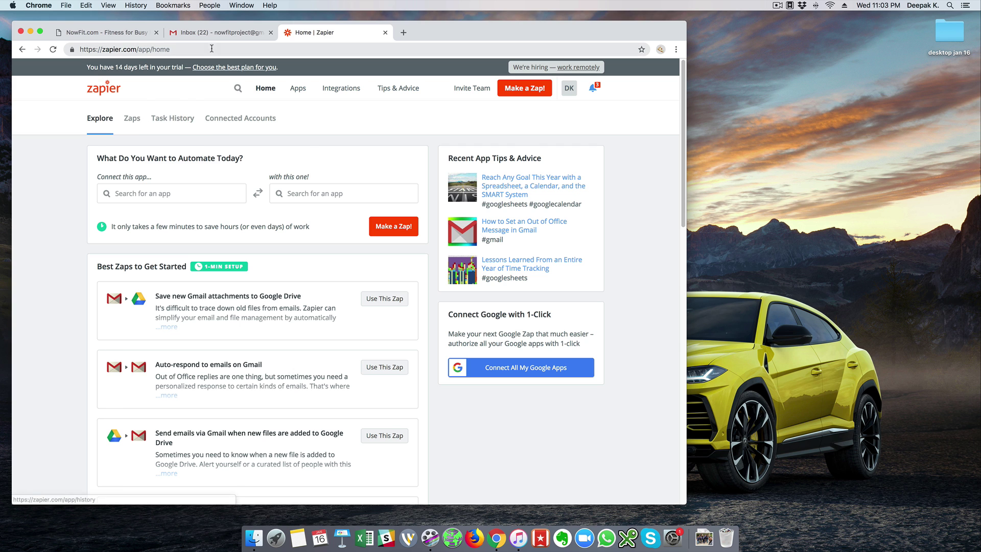
{"action": "left_click", "coordinate": [220, 32]}
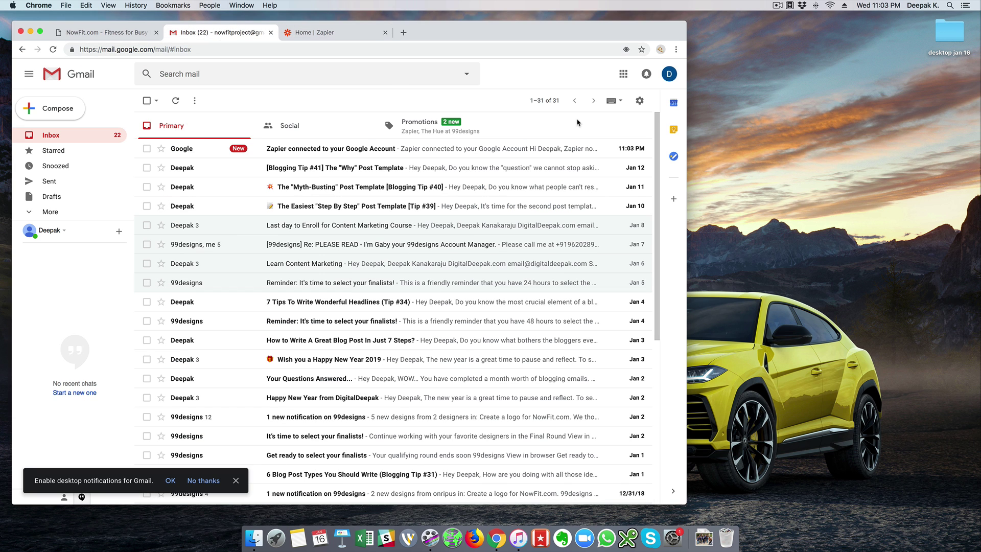
From the Google apps grid, go to Drive and create a new Google Sheets spreadsheet.
{"action": "left_click", "coordinate": [623, 73]}
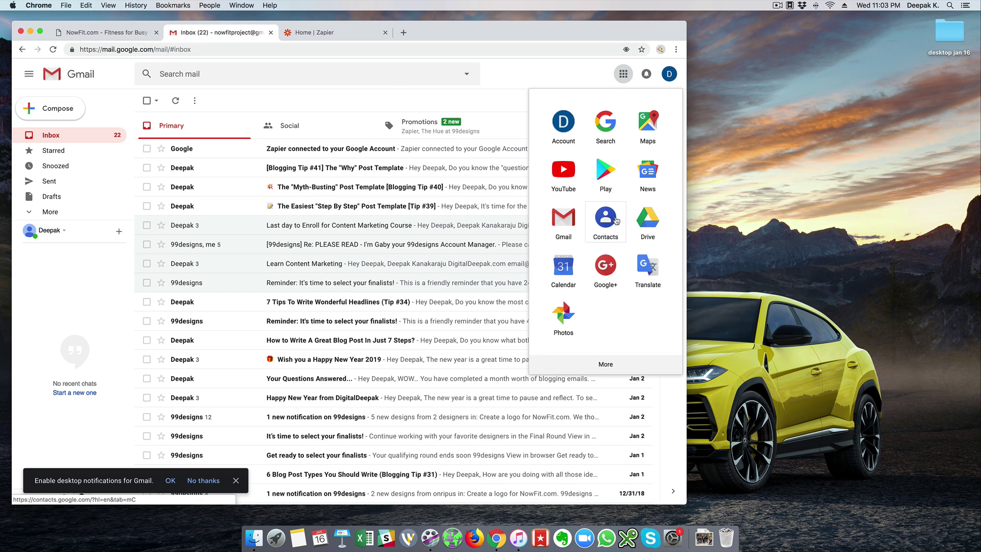
{"action": "left_click", "coordinate": [645, 223]}
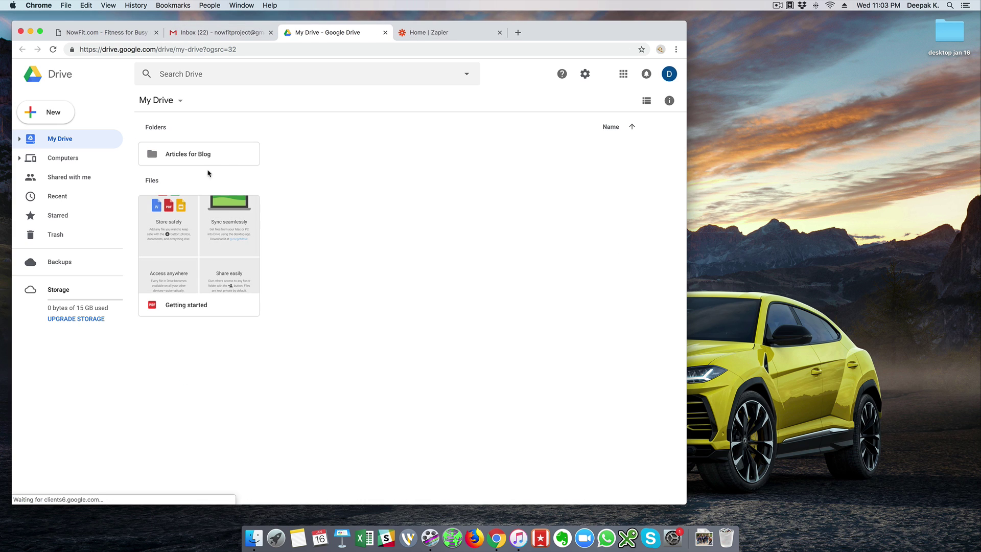
{"action": "left_click", "coordinate": [61, 120]}
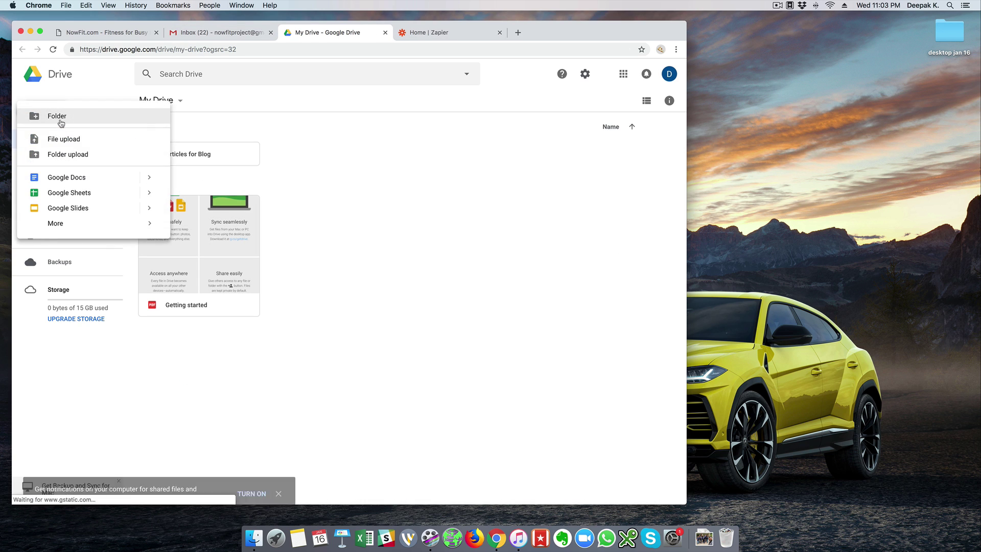
{"action": "left_click", "coordinate": [67, 199]}
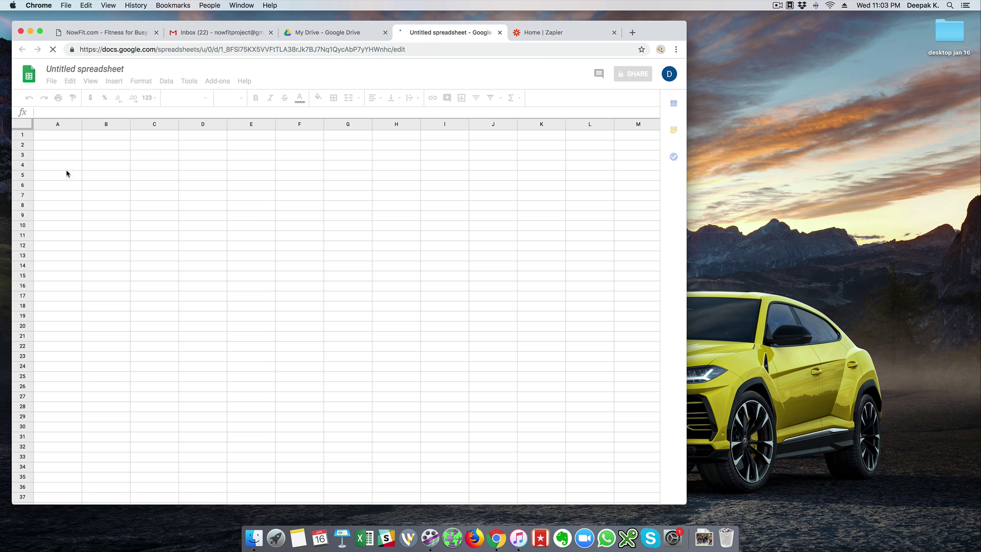
Rename the spreadsheet to 'New Leads'.
{"action": "left_click", "coordinate": [93, 69]}
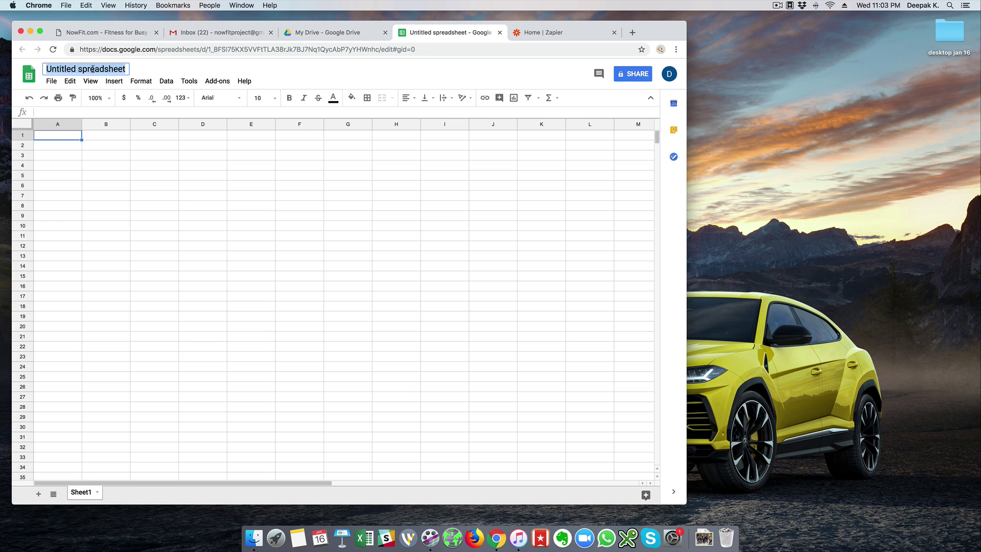
{"action": "key", "text": "BackSpace"}
{"action": "type", "text": "New"}
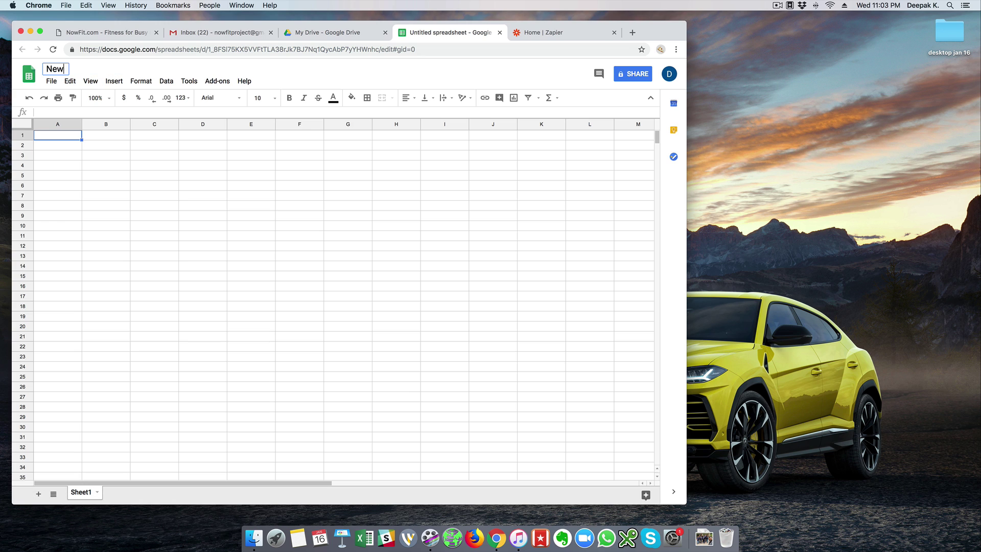
{"action": "type", "text": " Leads"}
{"action": "left_click", "coordinate": [101, 168]}
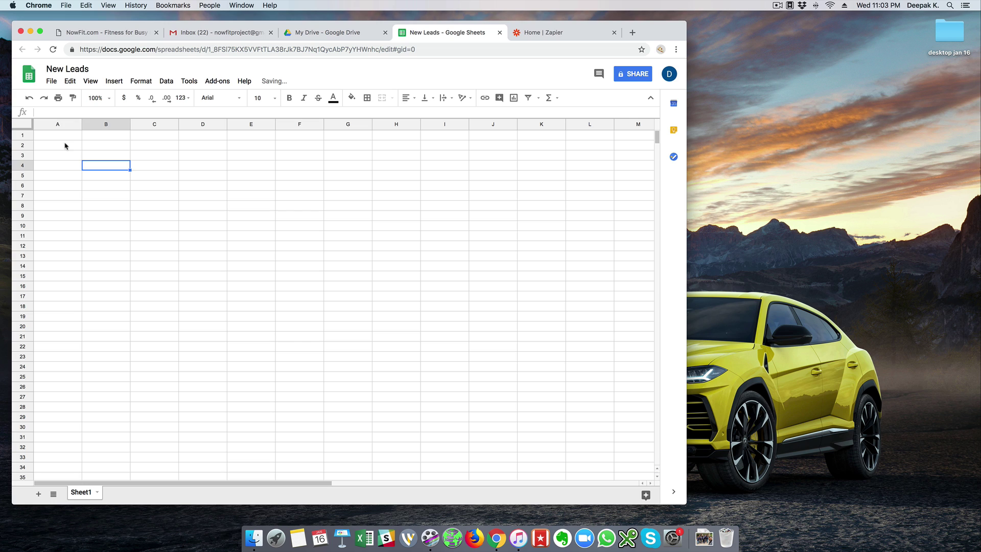
Enter headers 'name', 'email id' and 'phone number' in A1:C1 and widen column C.
{"action": "left_click", "coordinate": [60, 138]}
{"action": "type", "text": "name"}
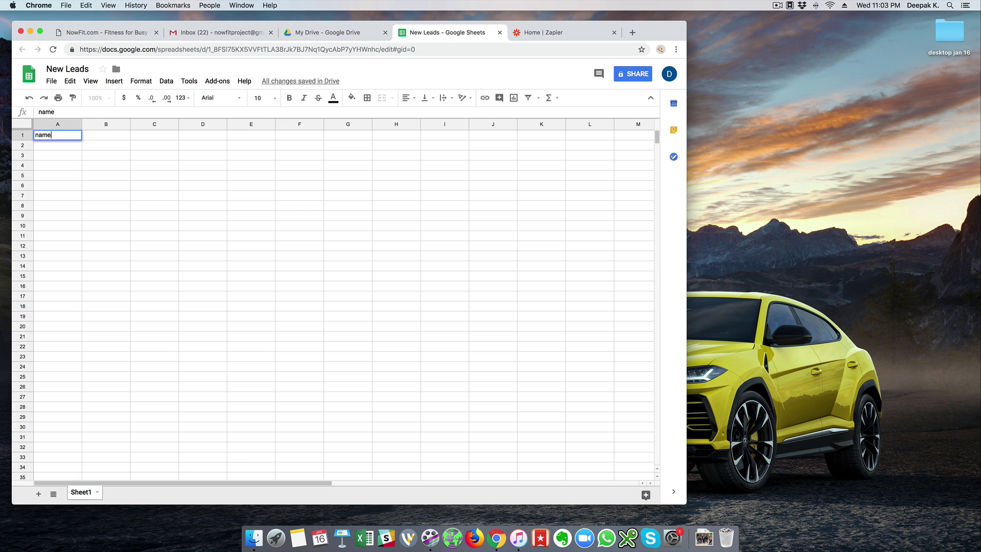
{"action": "key", "text": "Tab"}
{"action": "type", "text": "email"}
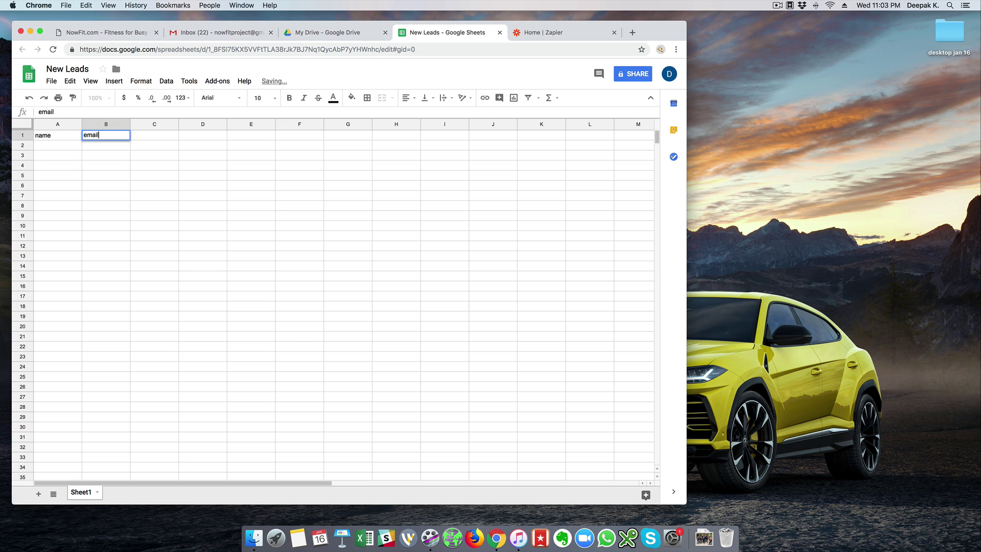
{"action": "type", "text": " id"}
{"action": "key", "text": "Tab"}
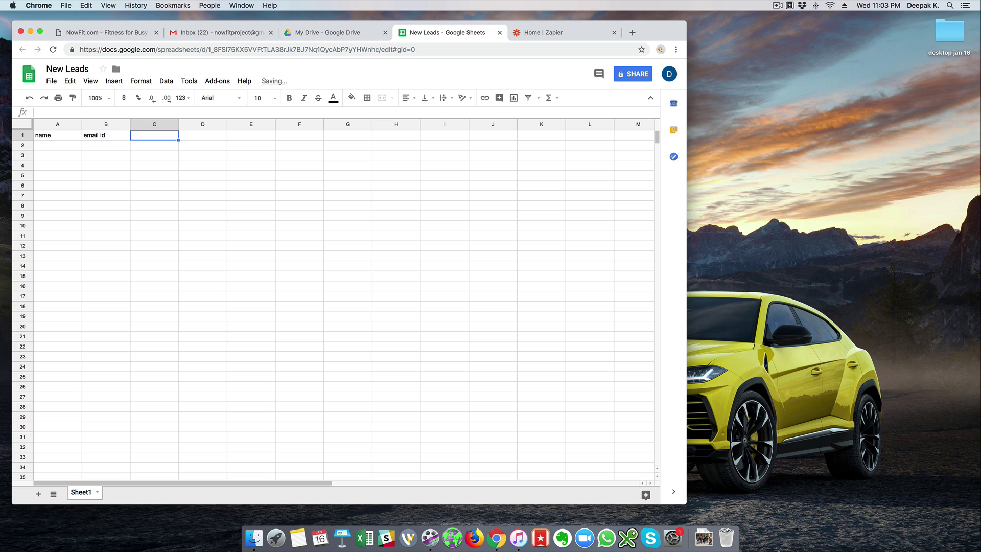
{"action": "type", "text": "phone nu"}
{"action": "type", "text": "mber"}
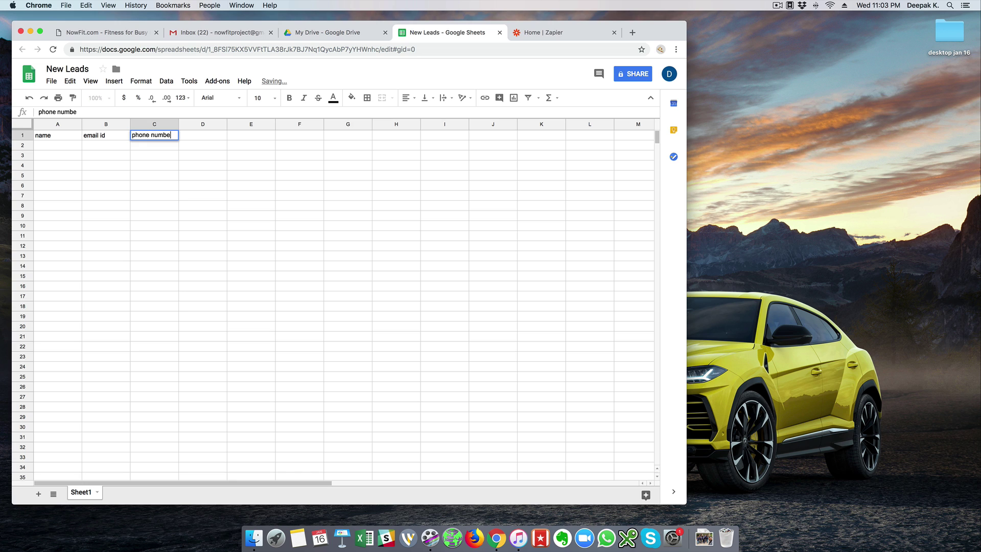
{"action": "key", "text": "Return"}
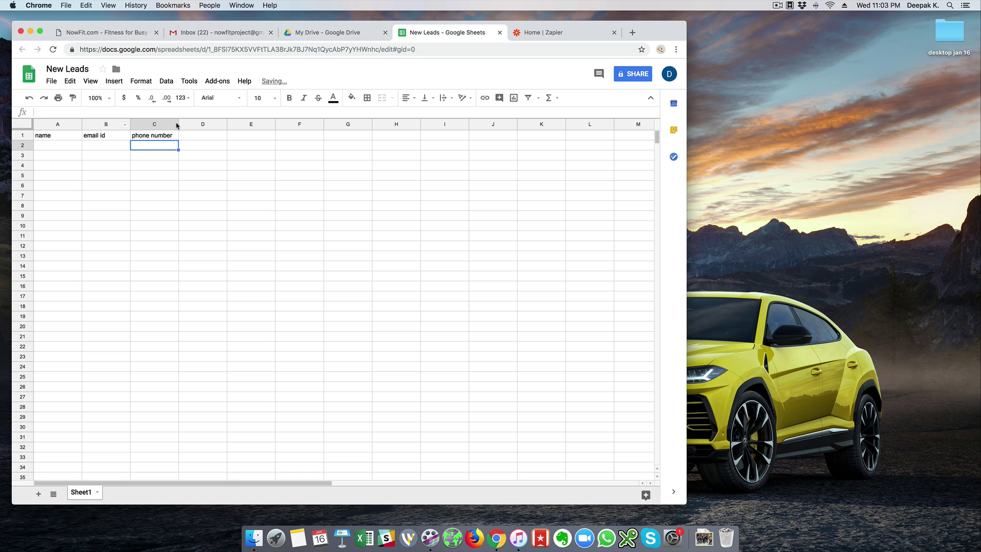
{"action": "left_click_drag", "start_coordinate": [178, 124], "coordinate": [183, 124]}
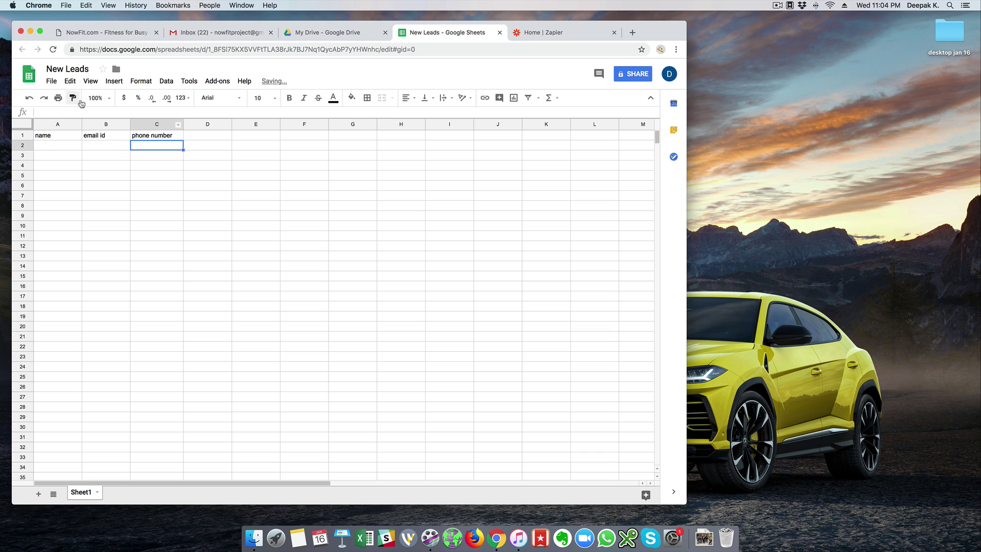
Freeze header row 1 and narrow column A slightly.
{"action": "left_click", "coordinate": [89, 82]}
{"action": "mouse_move", "coordinate": [128, 96]}
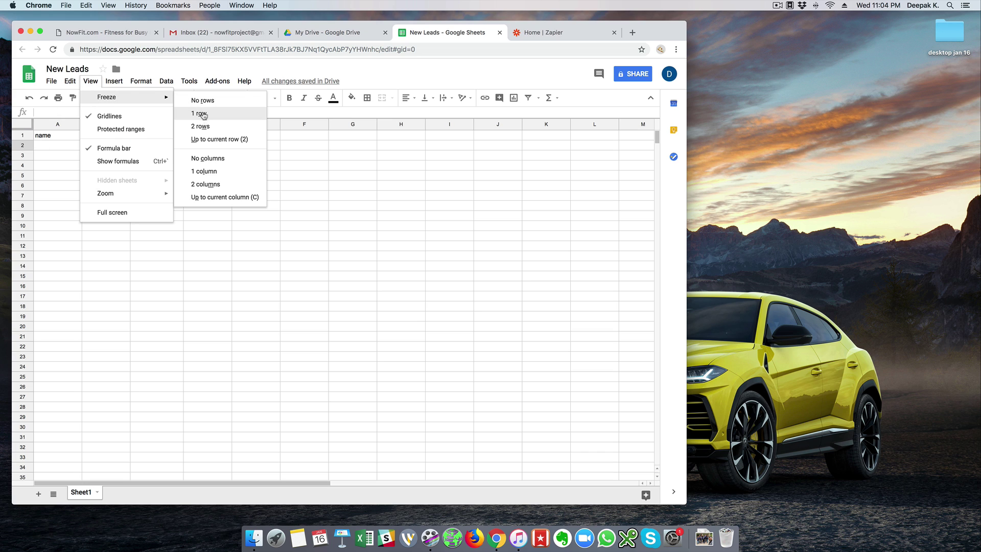
{"action": "left_click", "coordinate": [204, 113]}
{"action": "left_click", "coordinate": [58, 152]}
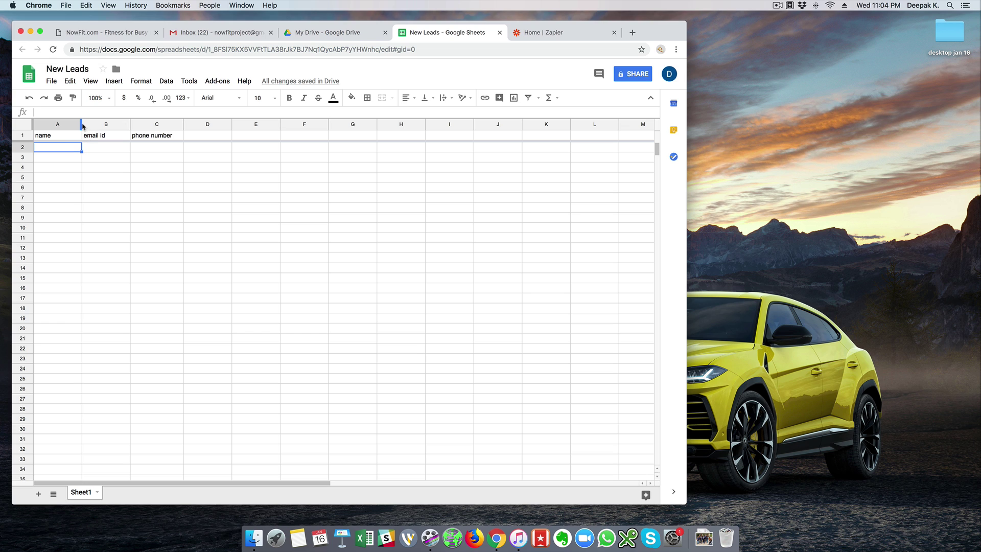
{"action": "left_click_drag", "start_coordinate": [82, 124], "coordinate": [77, 124]}
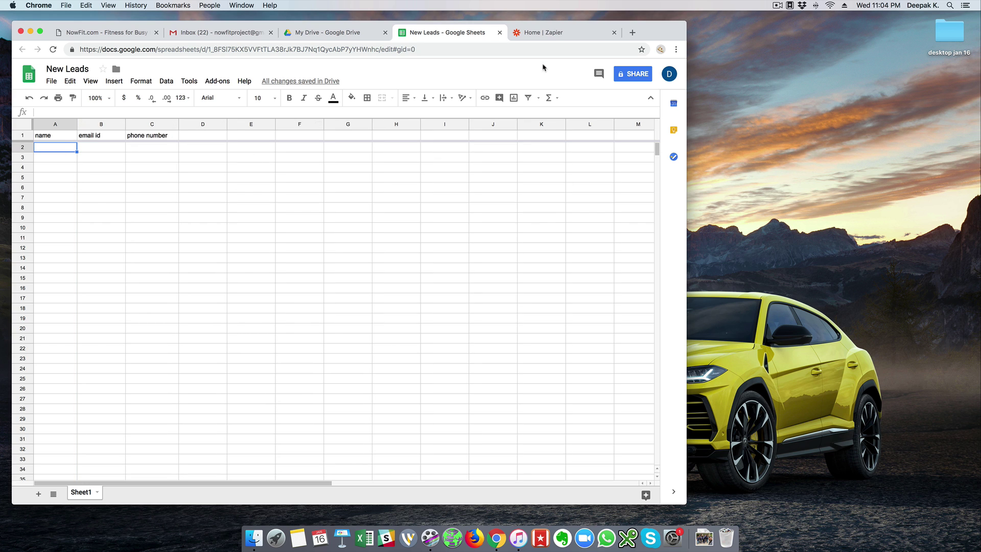
Load typeform.com in a new tab and go to its Sign up page.
{"action": "left_click", "coordinate": [553, 36]}
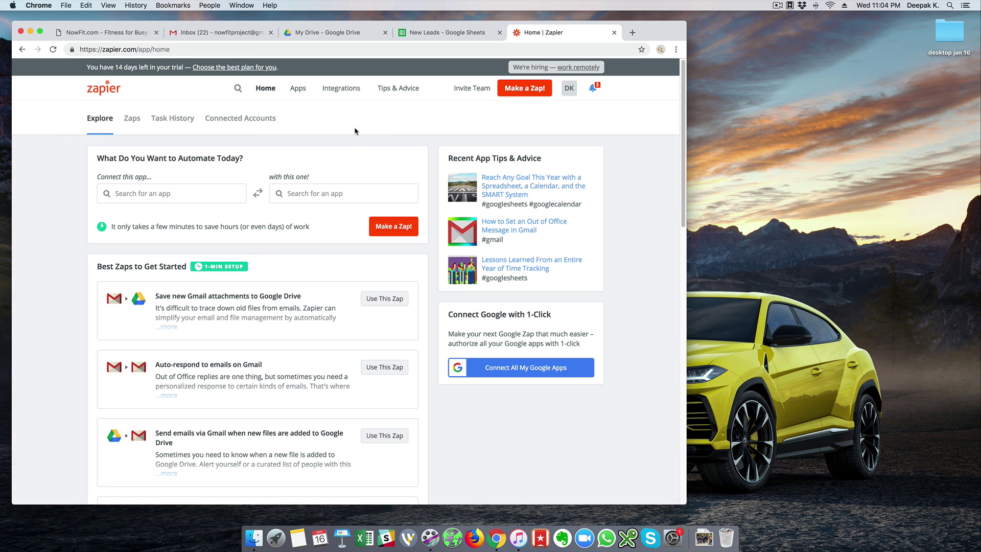
{"action": "left_click", "coordinate": [633, 33]}
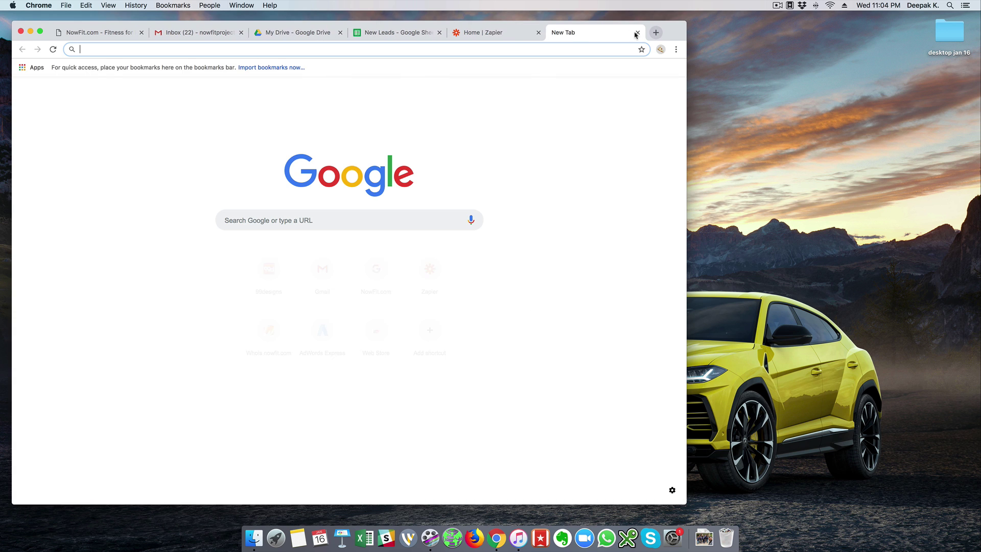
{"action": "type", "text": "typeform.com"}
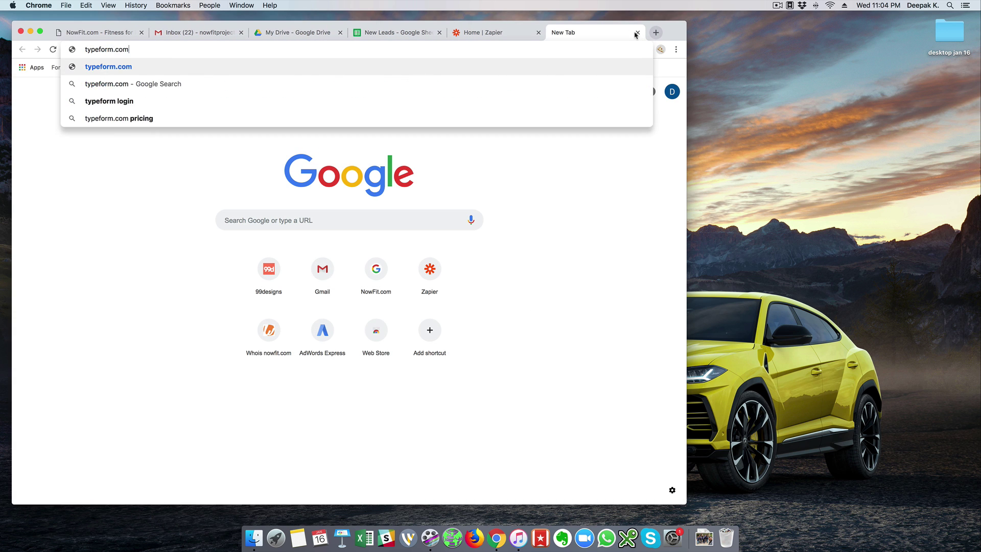
{"action": "key", "text": "Return"}
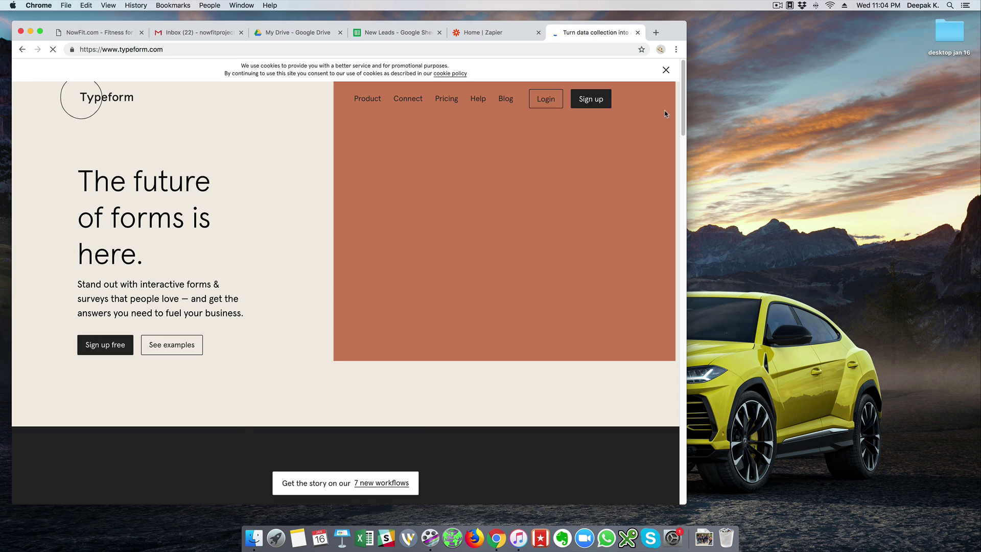
{"action": "left_click", "coordinate": [597, 106]}
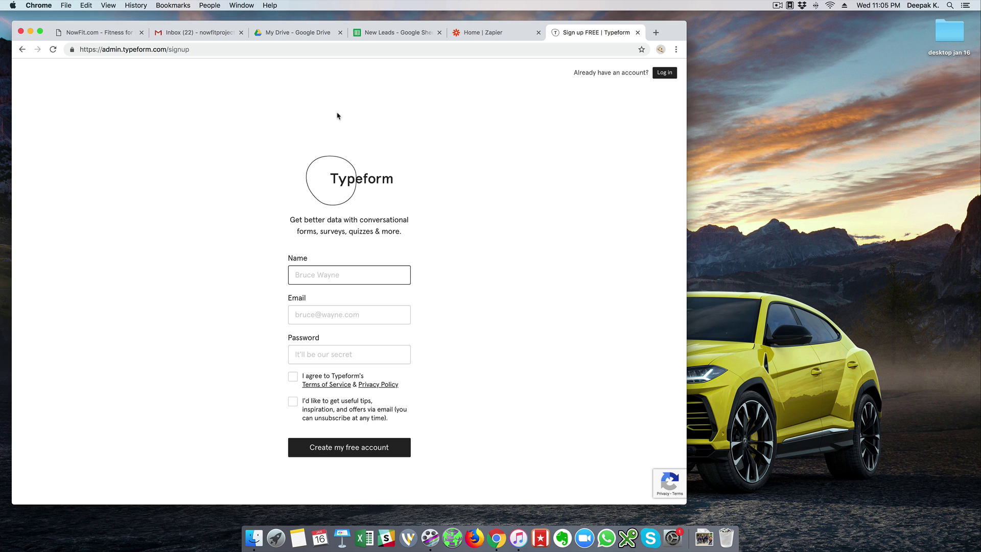
Fill the sign-up form with name NowFit, the account's e-mail address and a password.
{"action": "type", "text": "NowFit"}
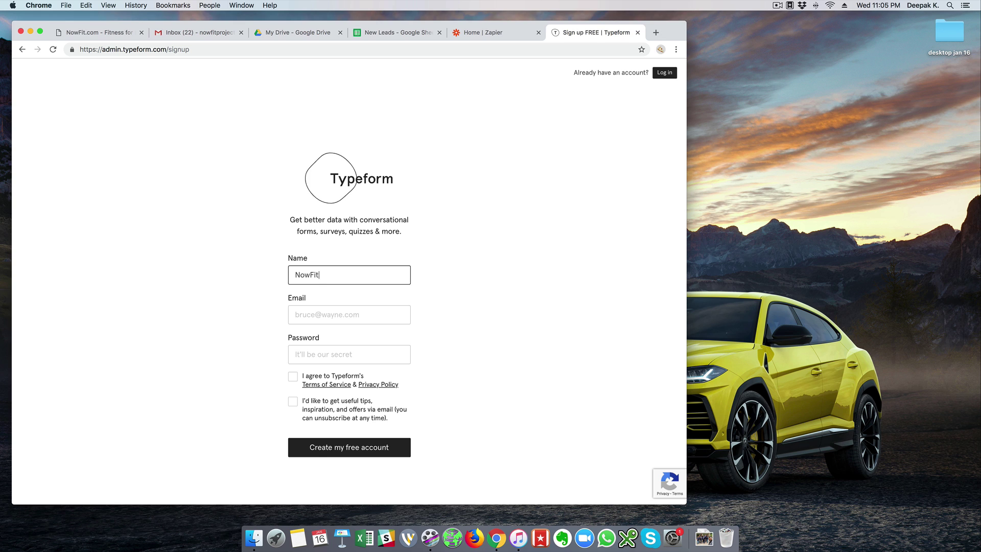
{"action": "key", "text": "Tab"}
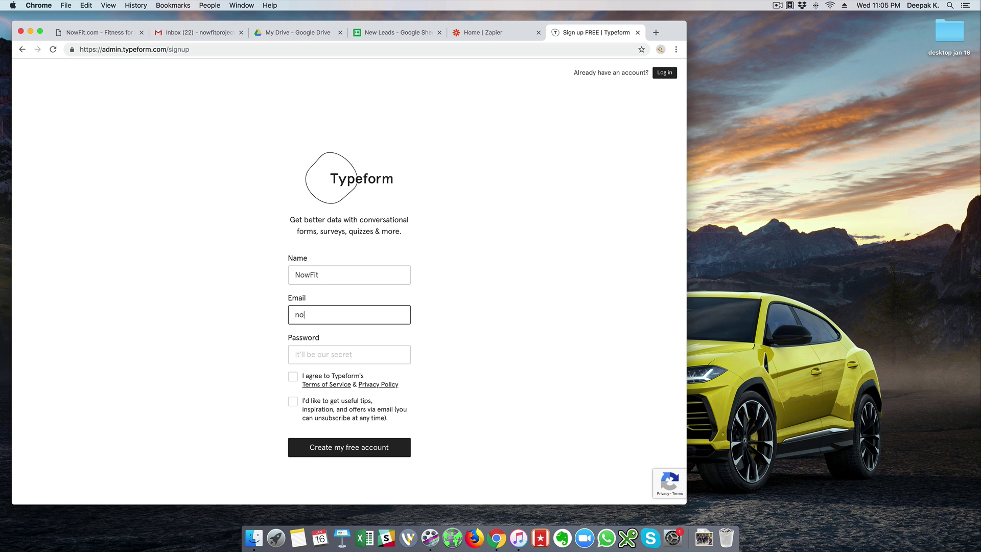
{"action": "key", "text": "Tab"}
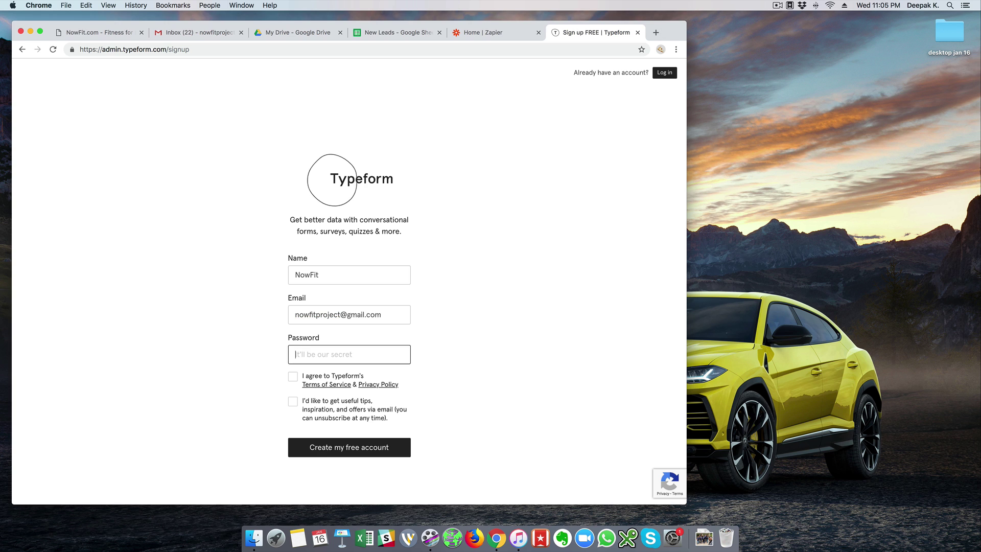
{"action": "type", "text": "********"}
{"action": "key", "text": "Tab"}
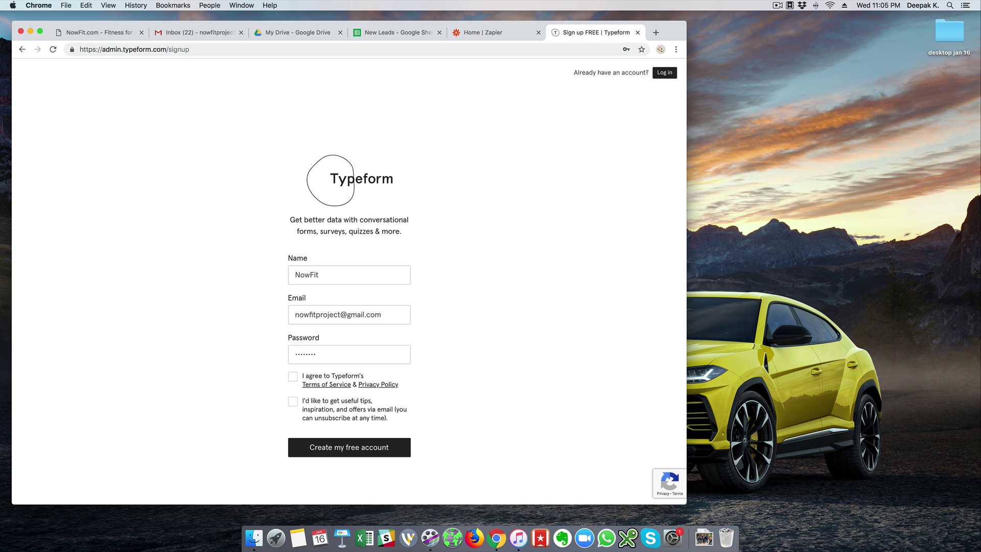
Accept the terms, opt in to tips, create the free account, and return to Gmail.
{"action": "left_click", "coordinate": [293, 377]}
{"action": "left_click", "coordinate": [293, 402]}
{"action": "left_click", "coordinate": [356, 454]}
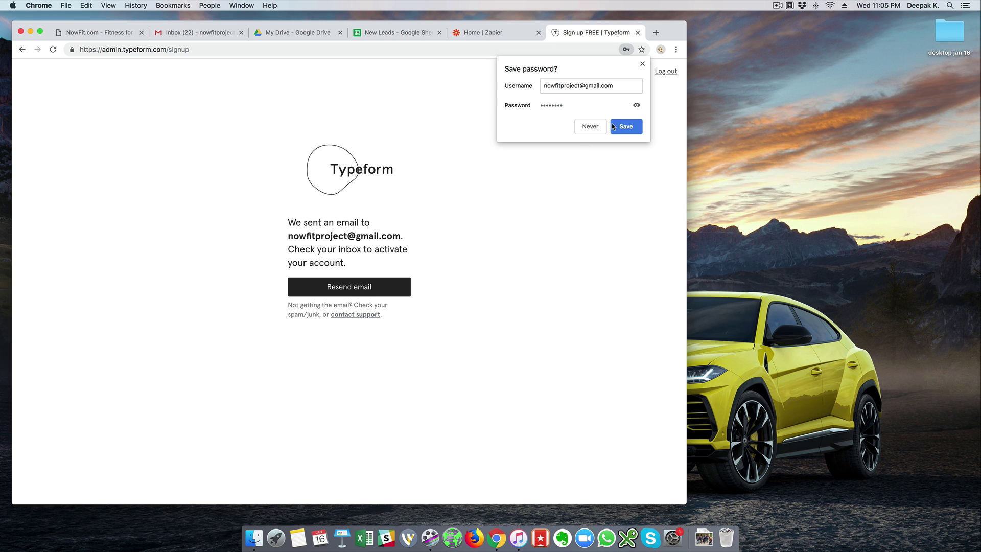
{"action": "left_click", "coordinate": [642, 64]}
{"action": "left_click", "coordinate": [197, 33]}
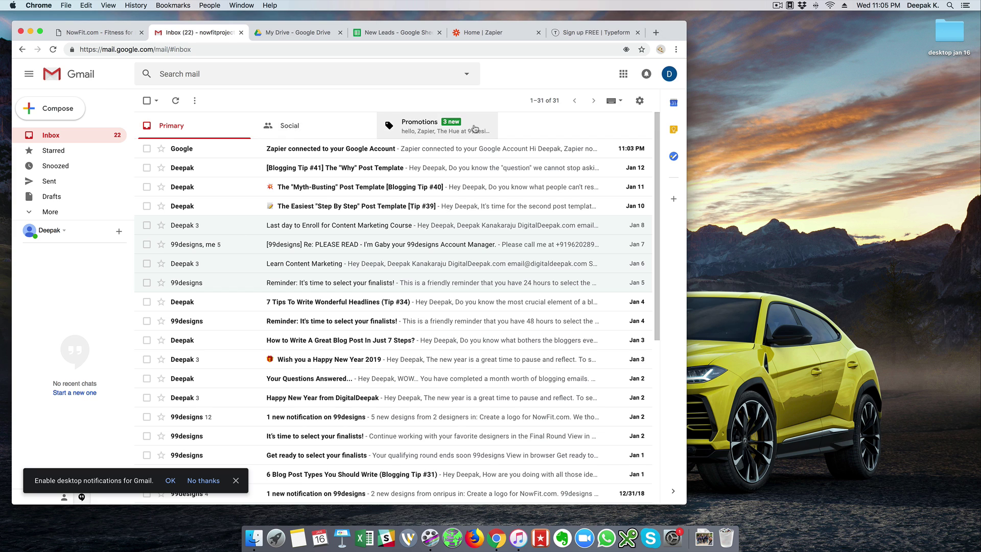
Activate the Typeform account from the Promotions e-mail and close the old sign-up tab.
{"action": "left_click", "coordinate": [391, 125]}
{"action": "left_click", "coordinate": [283, 188]}
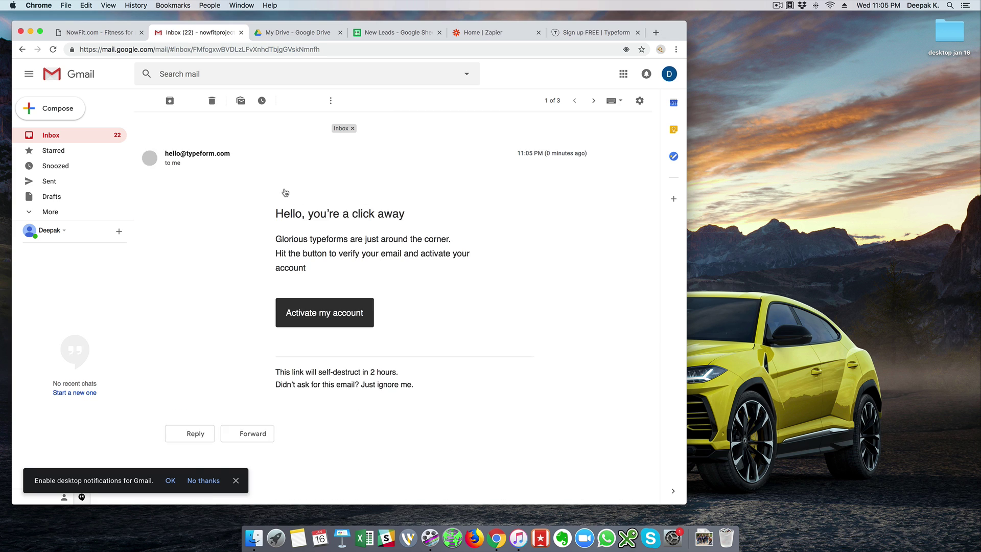
{"action": "left_click", "coordinate": [338, 351]}
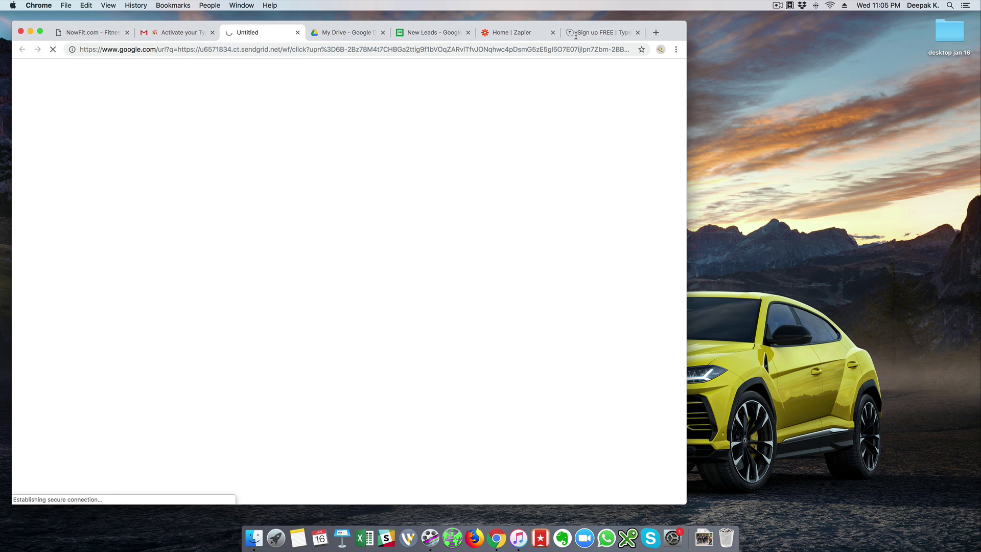
{"action": "left_click", "coordinate": [637, 33]}
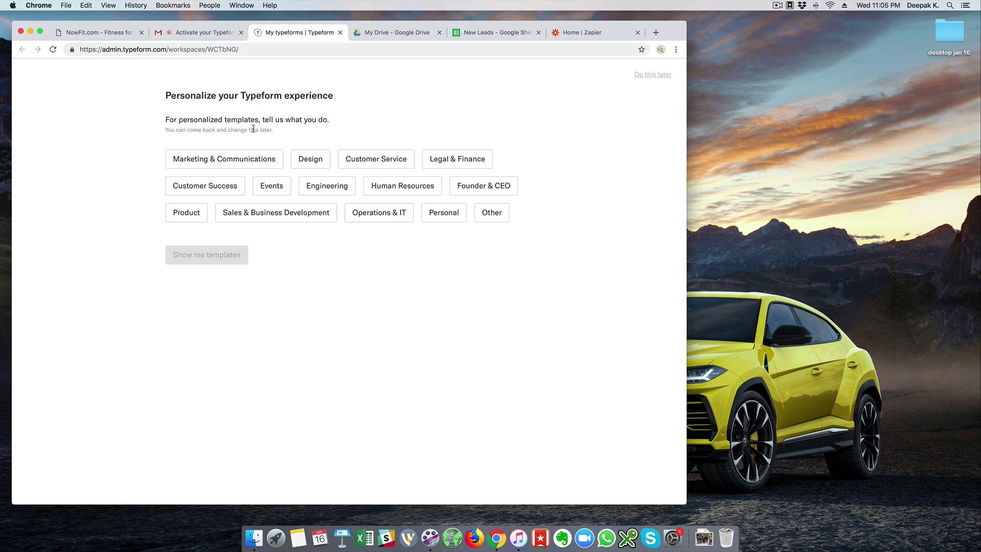
Pick Marketing & Communications, start a typeform from scratch, and add Short Text question 'Name'.
{"action": "left_click", "coordinate": [243, 161]}
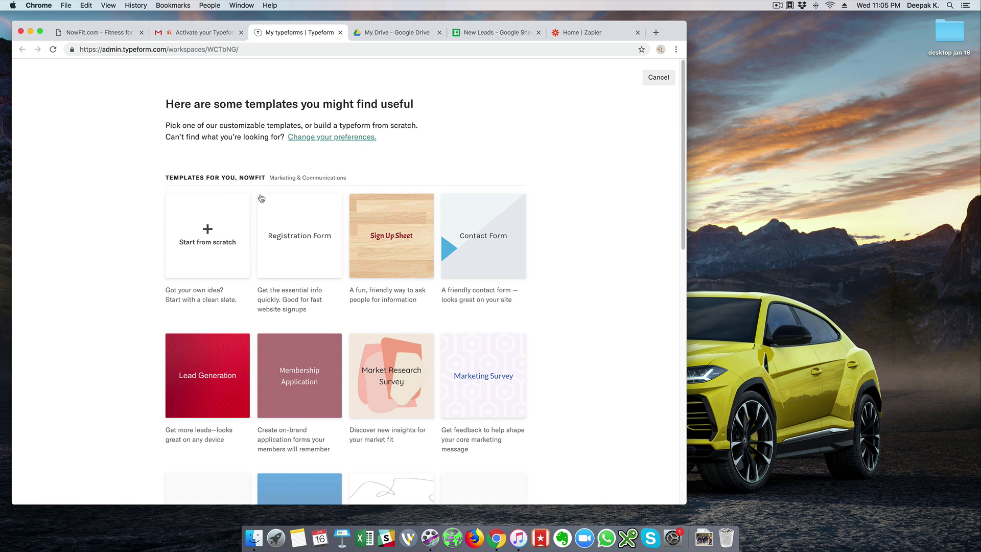
{"action": "left_click", "coordinate": [207, 232]}
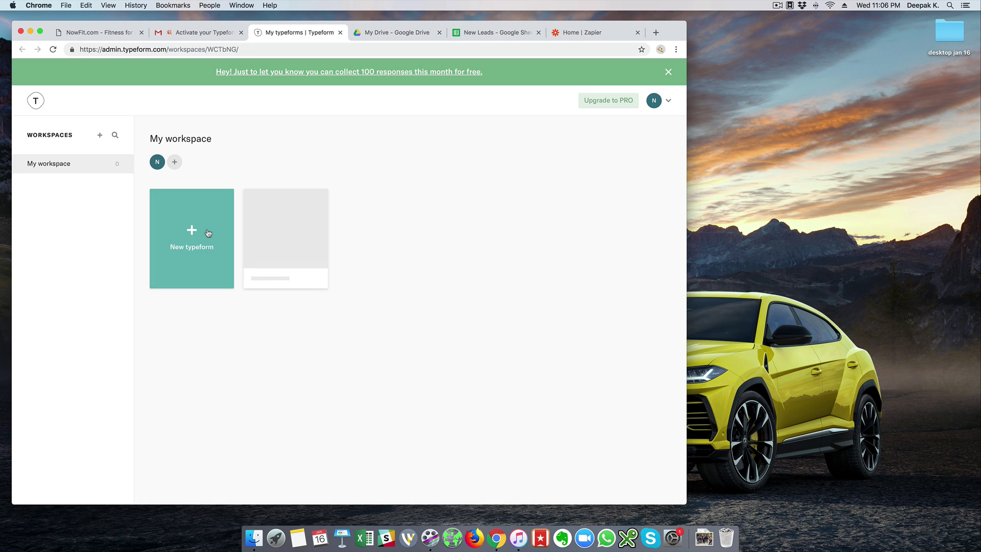
{"action": "left_click", "coordinate": [208, 233]}
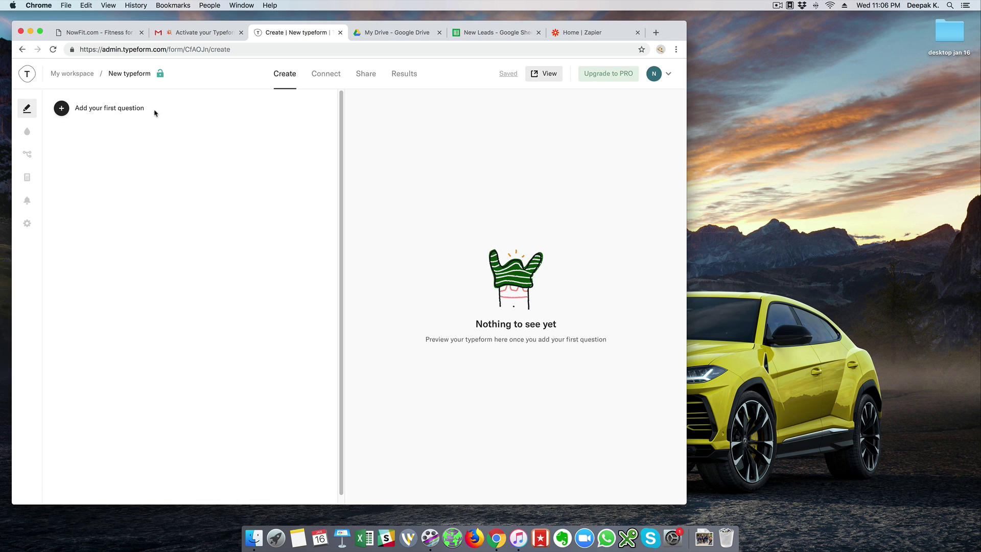
{"action": "left_click", "coordinate": [121, 109]}
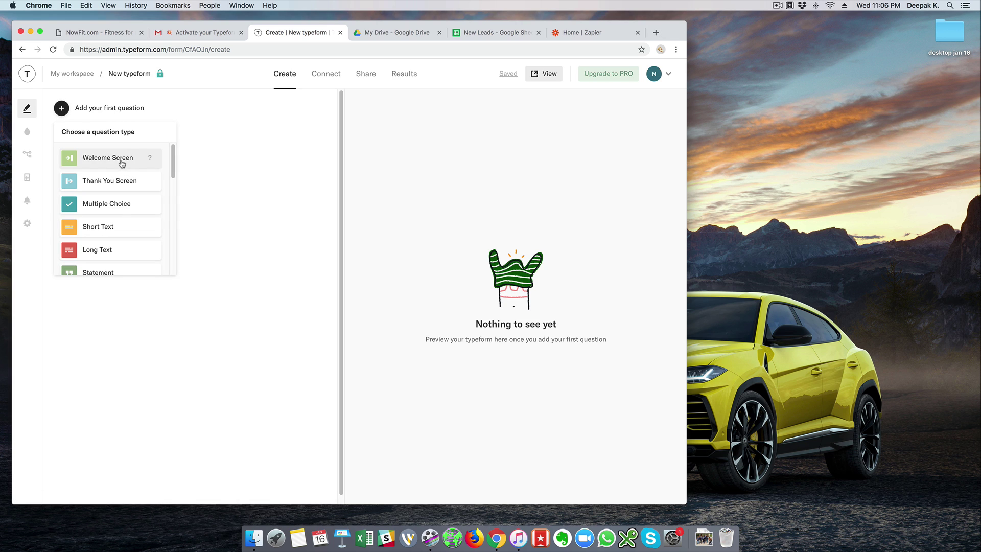
{"action": "left_click", "coordinate": [114, 229]}
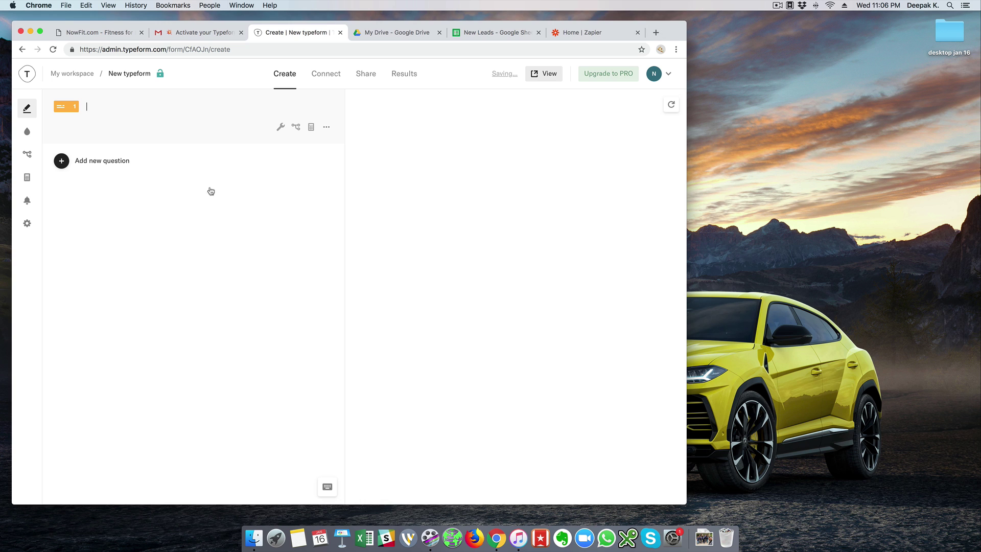
{"action": "type", "text": "Name:"}
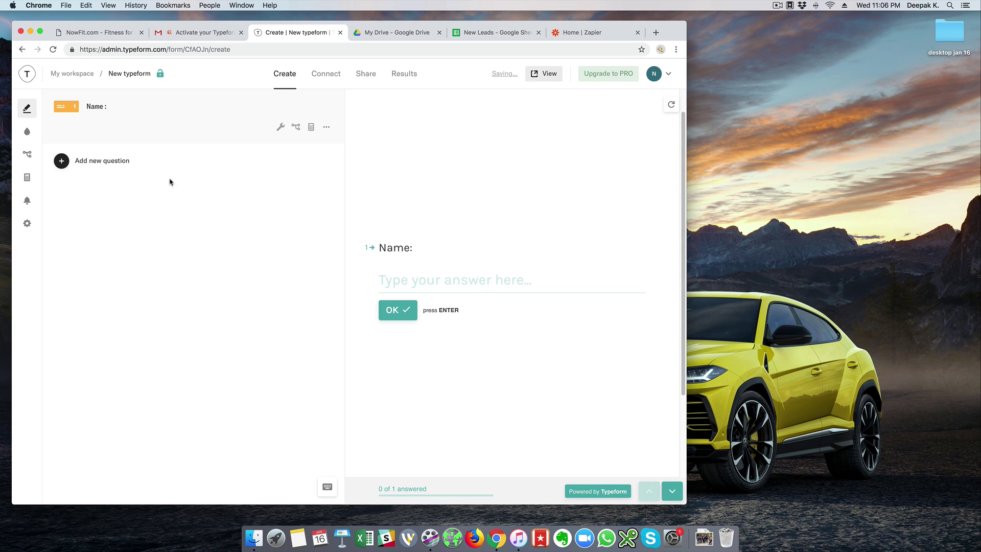
Add an Email question titled 'Email ID' as question 2.
{"action": "left_click", "coordinate": [62, 161]}
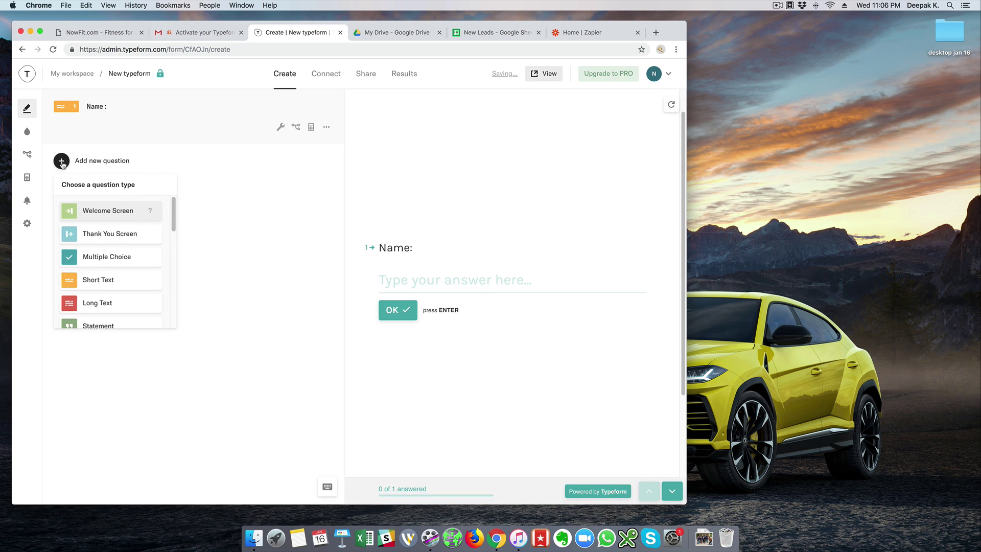
{"action": "scroll", "coordinate": [131, 283], "scroll_direction": "down", "scroll_amount": 2}
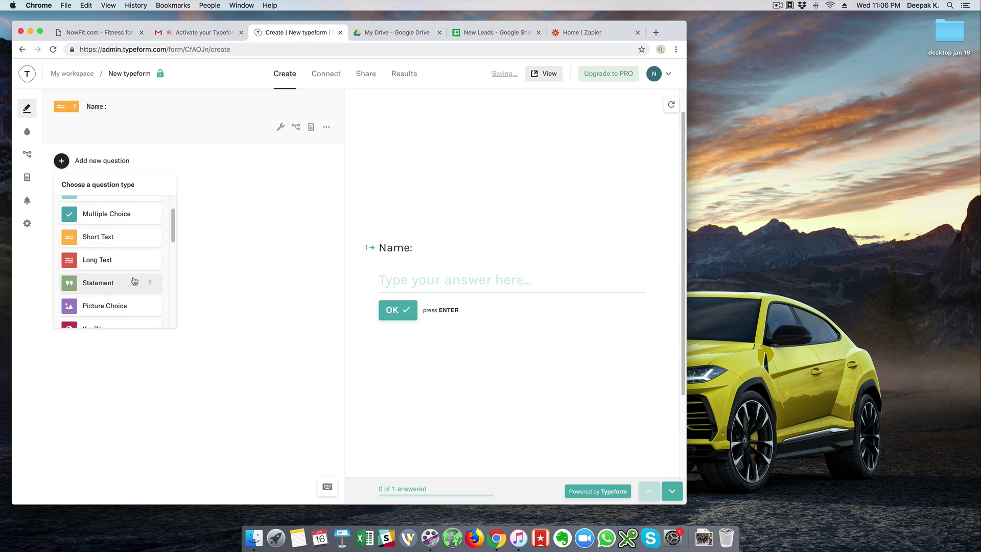
{"action": "scroll", "coordinate": [174, 231], "scroll_direction": "down", "scroll_amount": 5}
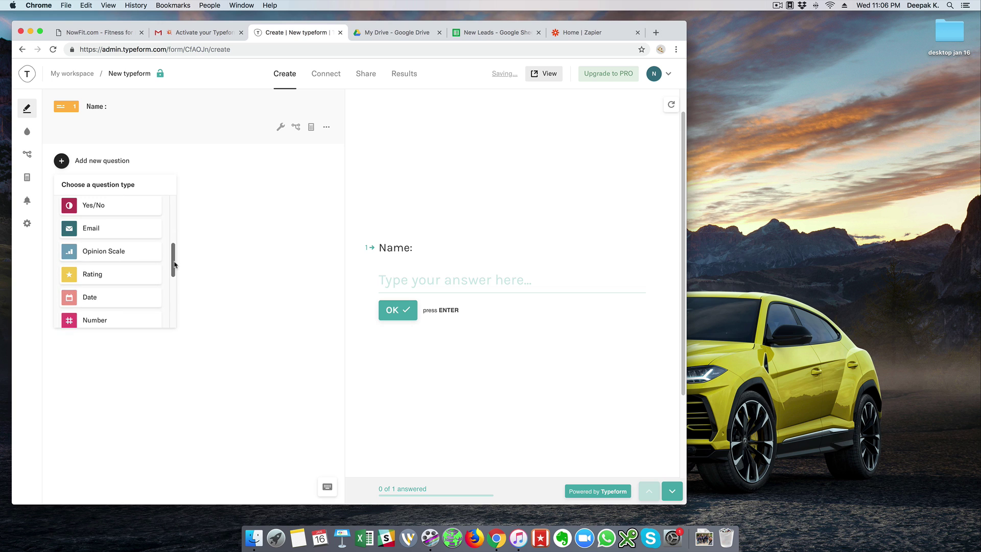
{"action": "scroll", "coordinate": [153, 251], "scroll_direction": "up", "scroll_amount": 10}
{"action": "scroll", "coordinate": [154, 246], "scroll_direction": "down", "scroll_amount": 5}
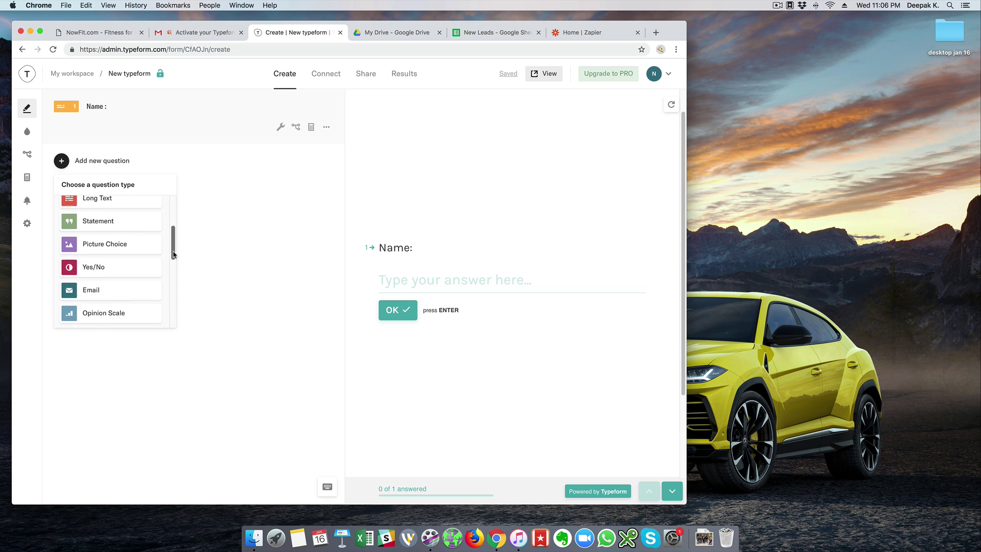
{"action": "left_click", "coordinate": [133, 261]}
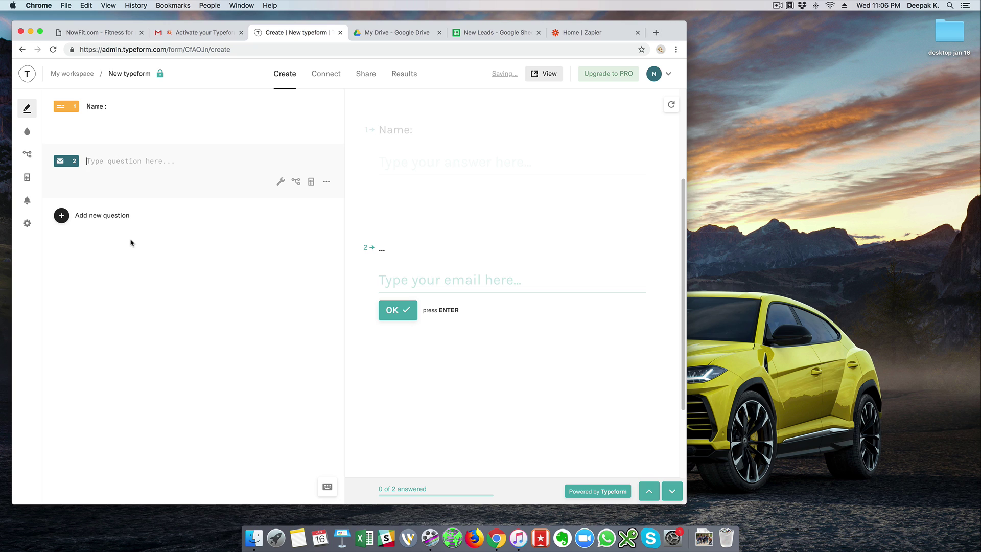
{"action": "type", "text": "Email ID:"}
Add a Number question titled 'Phone Number' as question 3.
{"action": "left_click", "coordinate": [85, 215]}
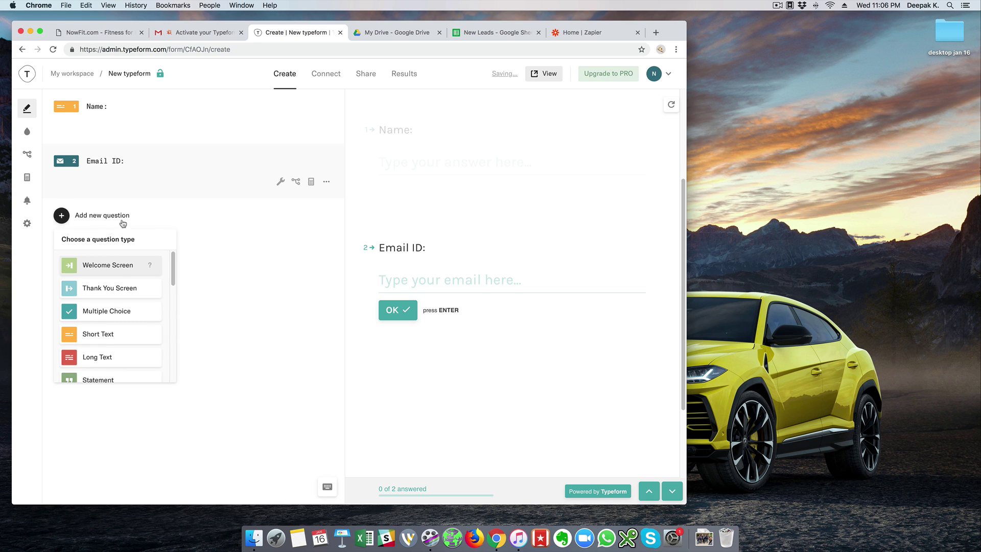
{"action": "scroll", "coordinate": [175, 276], "scroll_direction": "down", "scroll_amount": 5}
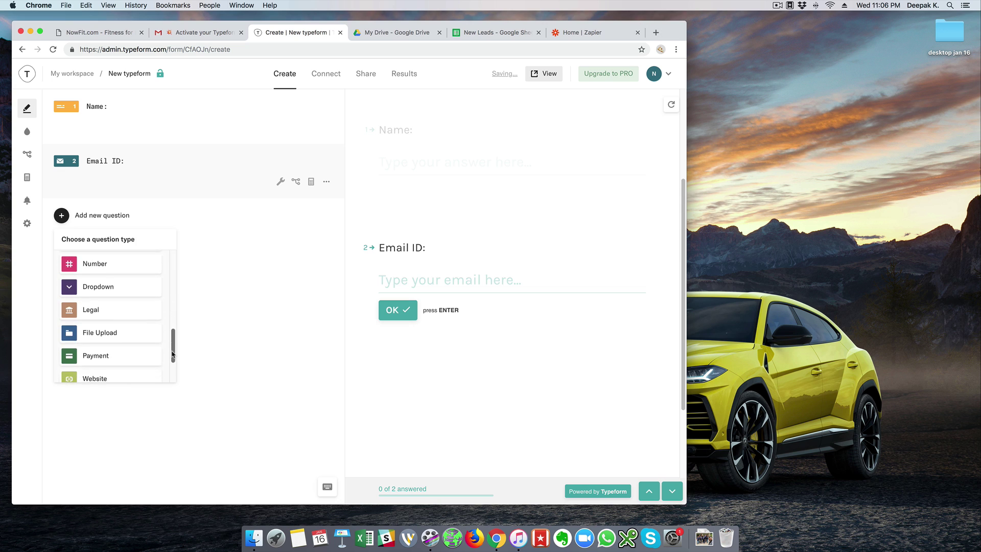
{"action": "scroll", "coordinate": [74, 257], "scroll_direction": "up", "scroll_amount": 5}
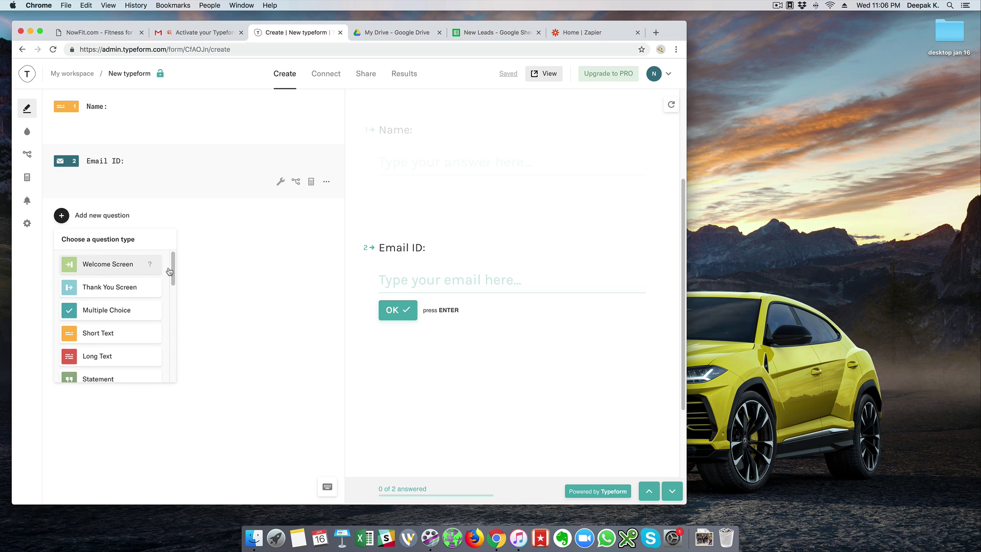
{"action": "left_click_drag", "start_coordinate": [173, 271], "coordinate": [160, 325]}
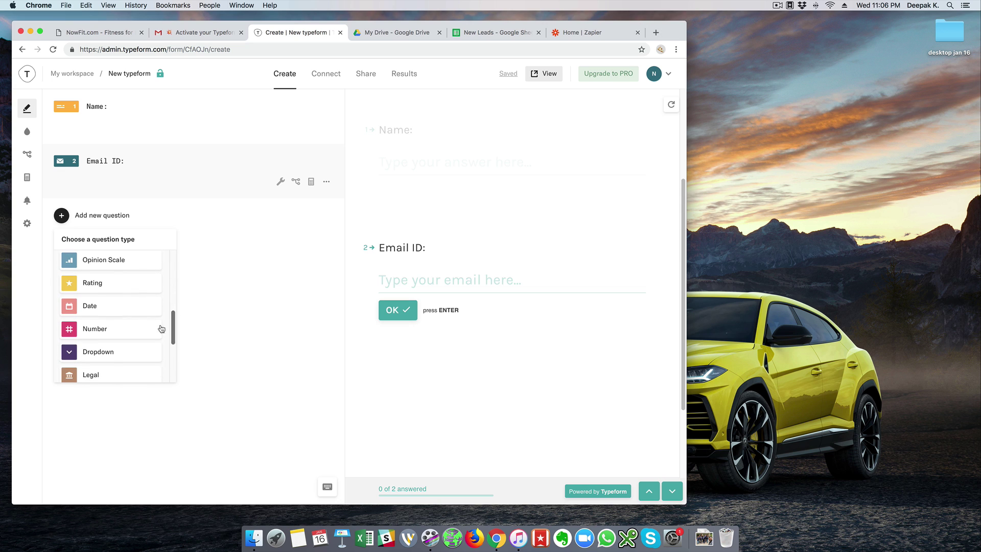
{"action": "left_click", "coordinate": [105, 331]}
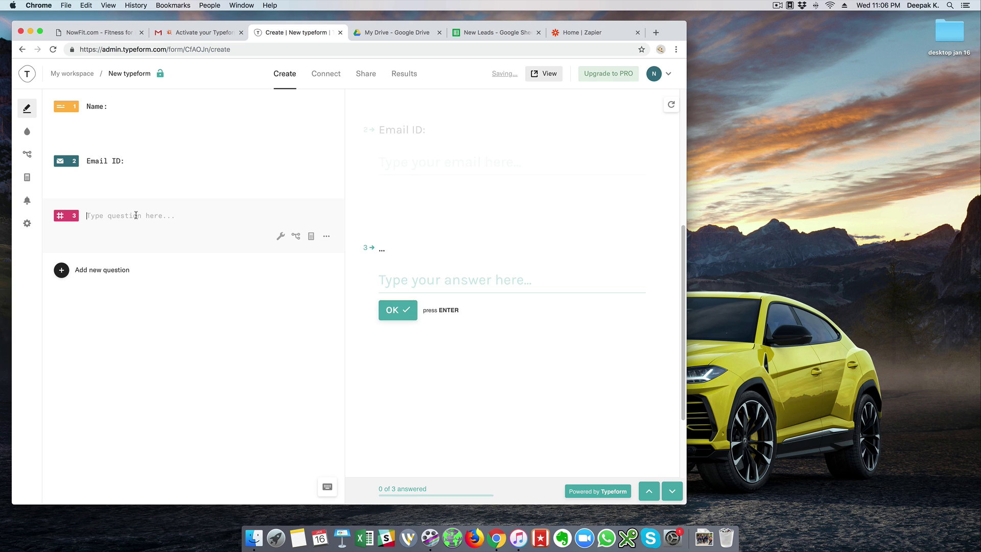
{"action": "type", "text": "Phone Number:"}
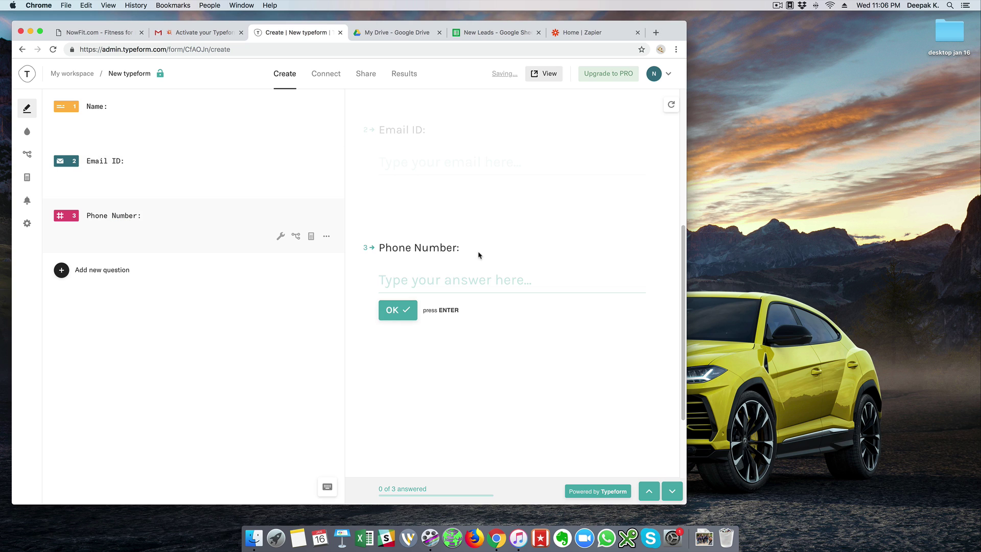
{"action": "scroll", "coordinate": [486, 228], "scroll_direction": "up", "scroll_amount": 3}
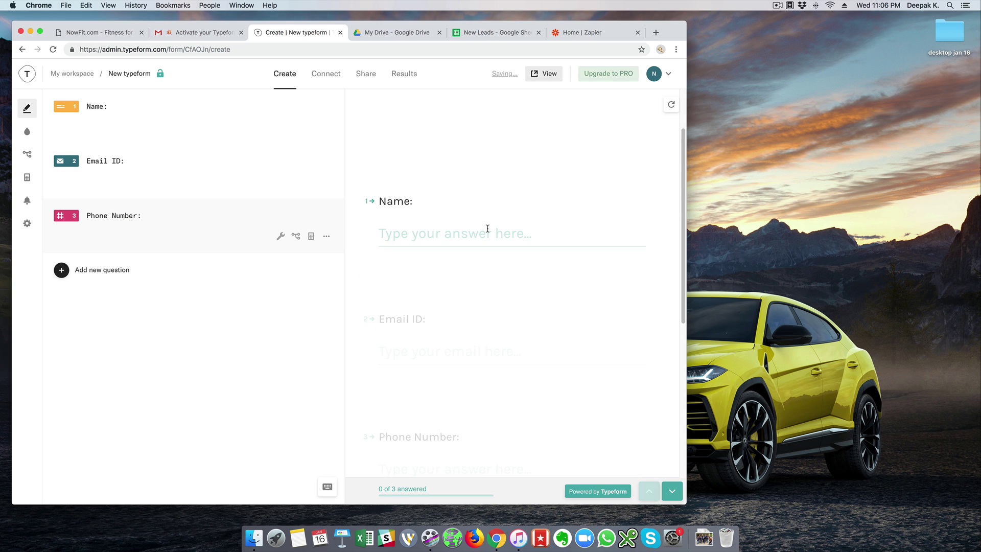
Open the live form in a new tab and scroll through its questions.
{"action": "left_click", "coordinate": [542, 76]}
{"action": "left_click", "coordinate": [235, 50]}
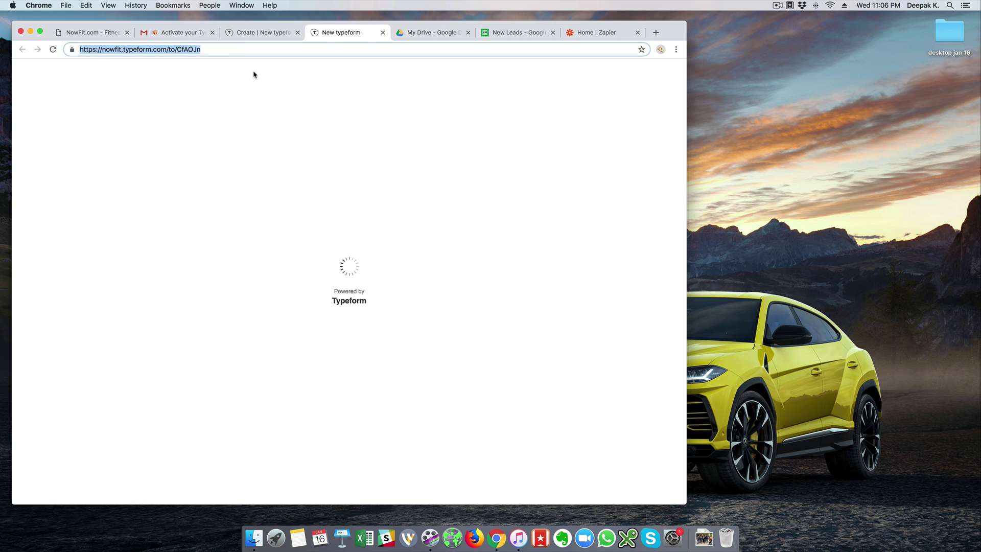
{"action": "scroll", "coordinate": [537, 143], "scroll_direction": "down", "scroll_amount": 5}
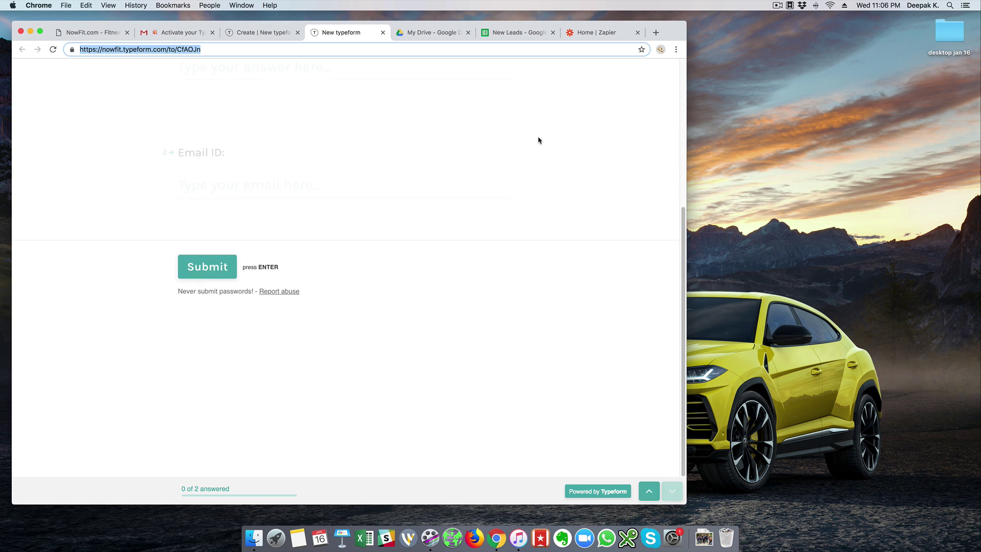
{"action": "scroll", "coordinate": [538, 143], "scroll_direction": "up", "scroll_amount": 4}
{"action": "scroll", "coordinate": [539, 139], "scroll_direction": "up", "scroll_amount": 1}
{"action": "scroll", "coordinate": [539, 139], "scroll_direction": "down", "scroll_amount": 3}
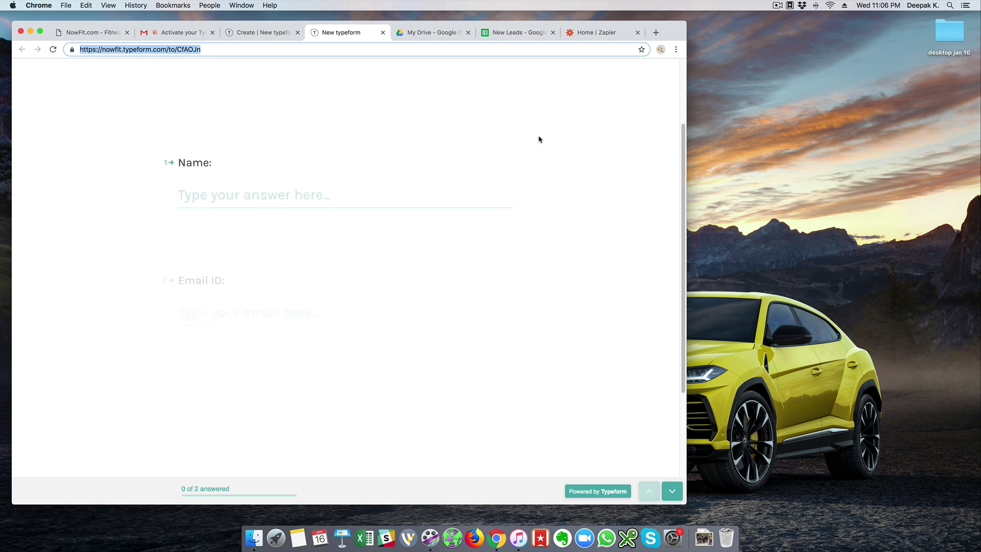
{"action": "scroll", "coordinate": [539, 139], "scroll_direction": "up", "scroll_amount": 3}
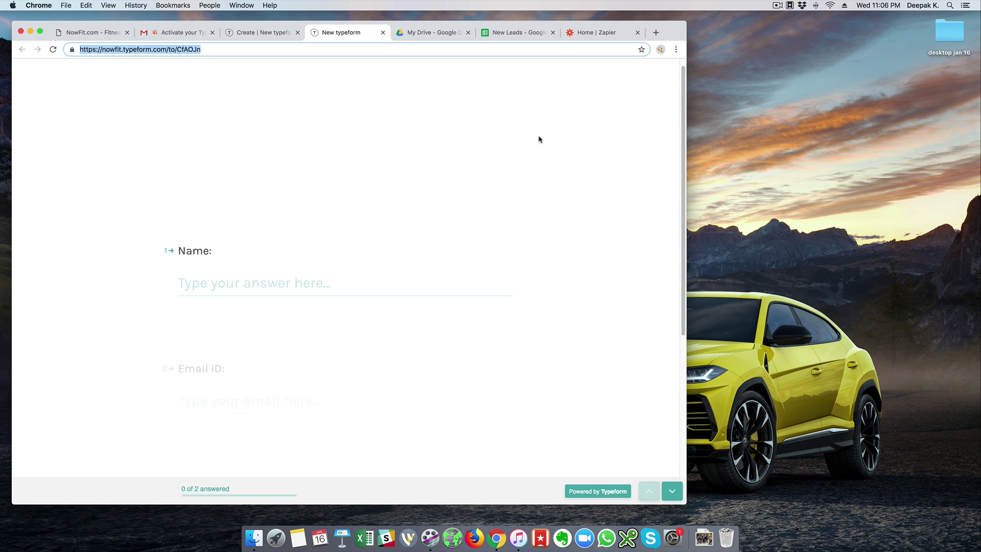
Reopen the live form with the latest questions, review it, then switch to New Leads.
{"action": "left_click", "coordinate": [272, 37]}
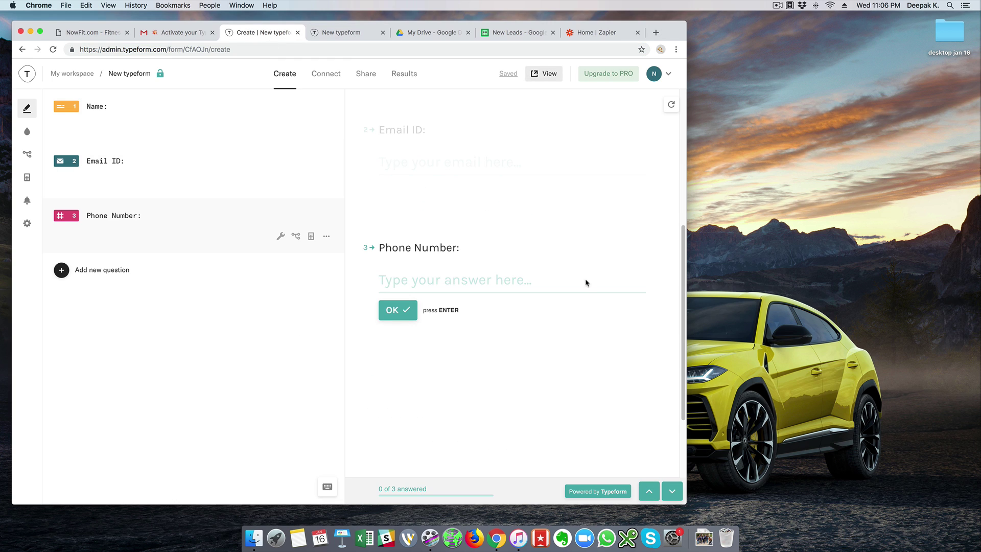
{"action": "left_click", "coordinate": [543, 73]}
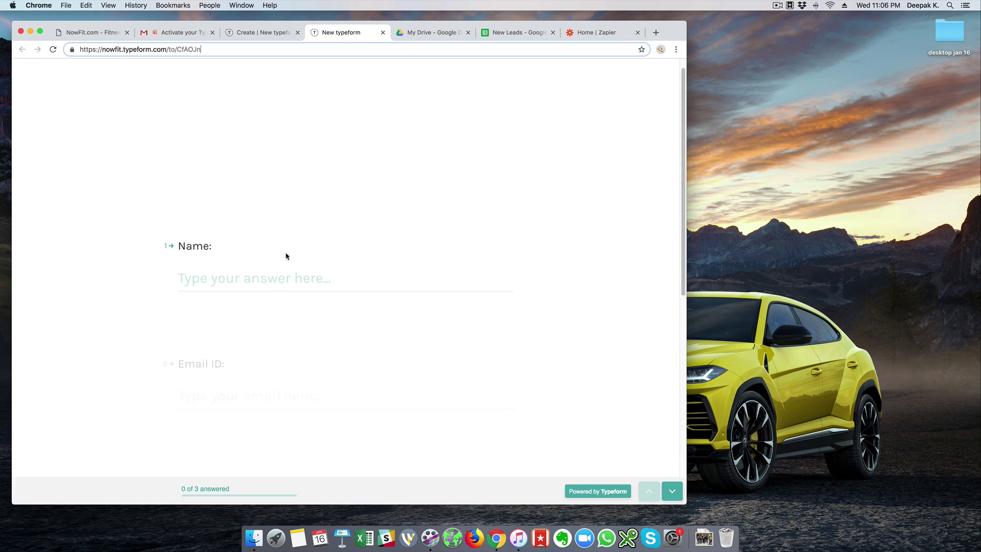
{"action": "scroll", "coordinate": [256, 246], "scroll_direction": "down", "scroll_amount": 3}
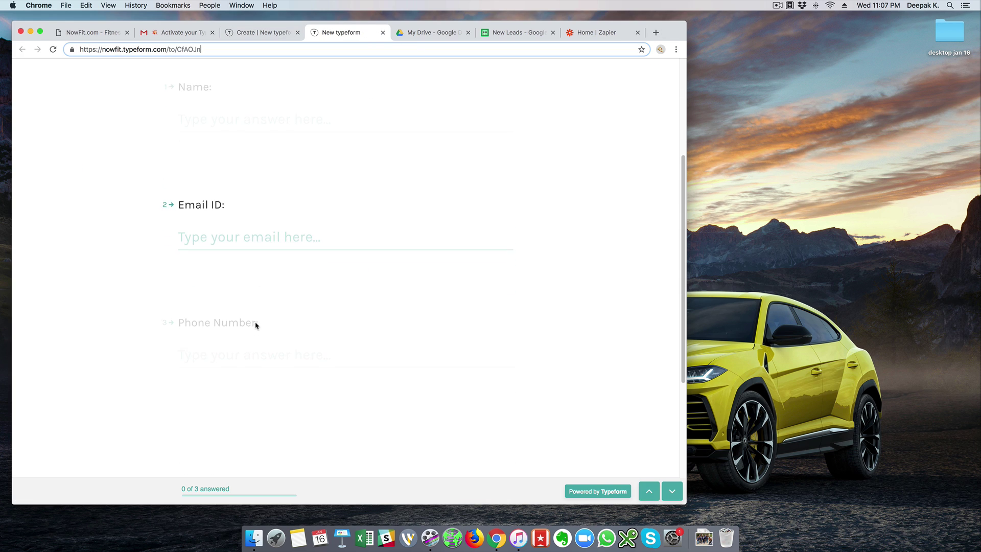
{"action": "scroll", "coordinate": [257, 316], "scroll_direction": "down", "scroll_amount": 2}
{"action": "scroll", "coordinate": [259, 302], "scroll_direction": "up", "scroll_amount": 4}
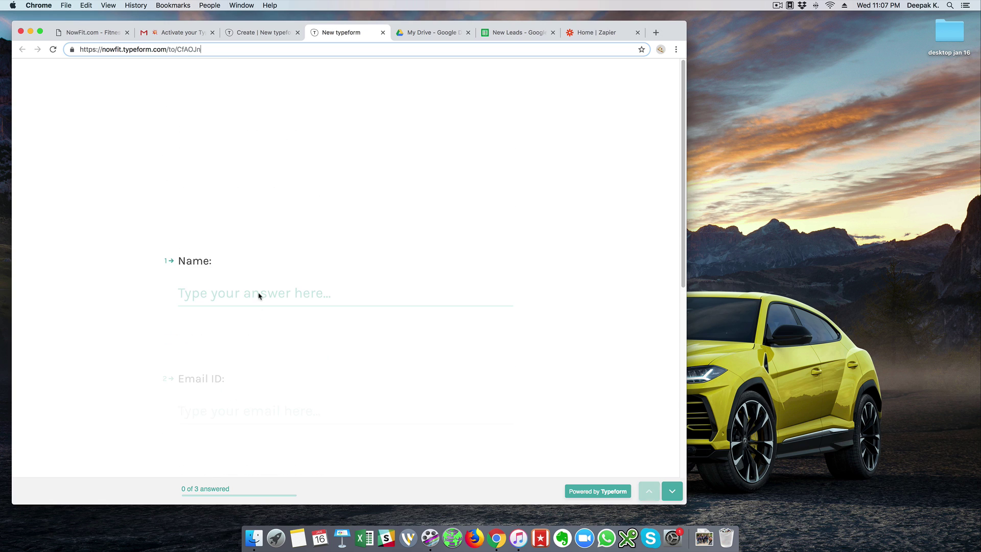
{"action": "left_click", "coordinate": [255, 49]}
{"action": "left_click", "coordinate": [257, 94]}
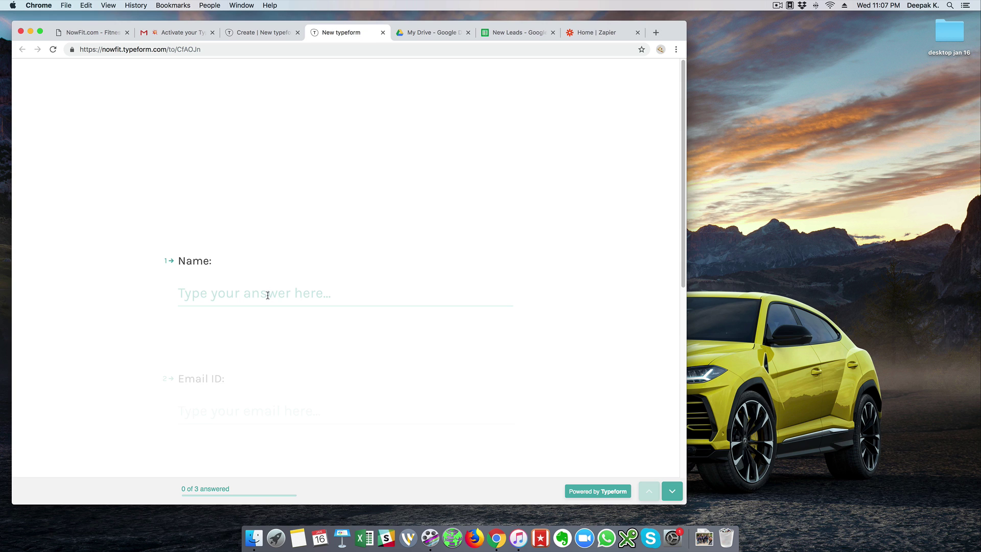
{"action": "left_click_drag", "start_coordinate": [499, 33], "coordinate": [412, 32]}
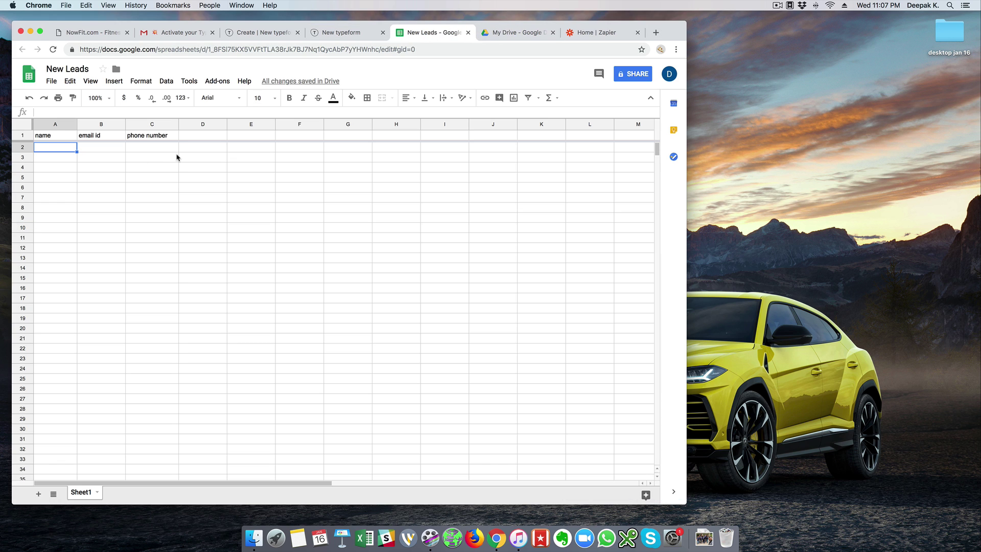
Start a new zap and choose Typeform as its trigger app by searching 'type'.
{"action": "left_click", "coordinate": [612, 37]}
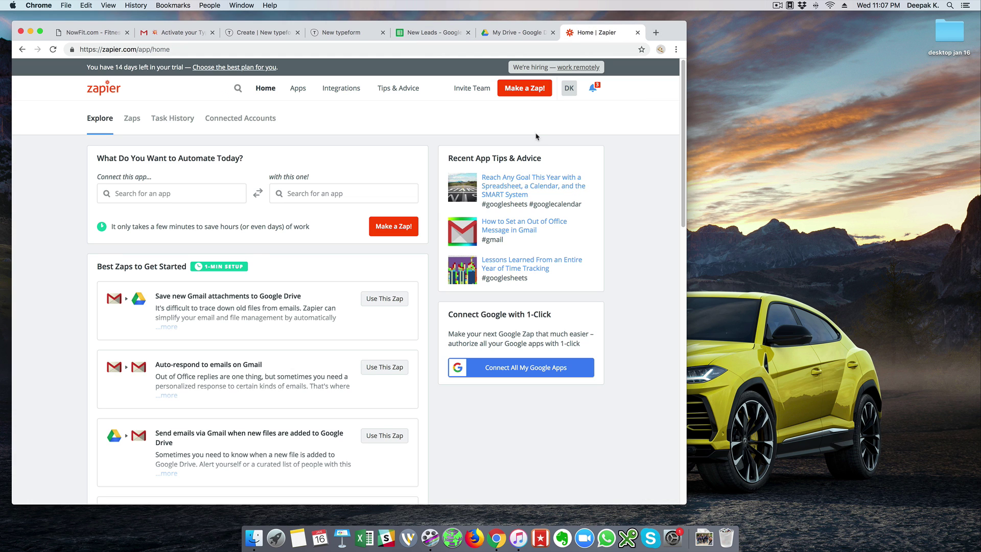
{"action": "left_click", "coordinate": [524, 88]}
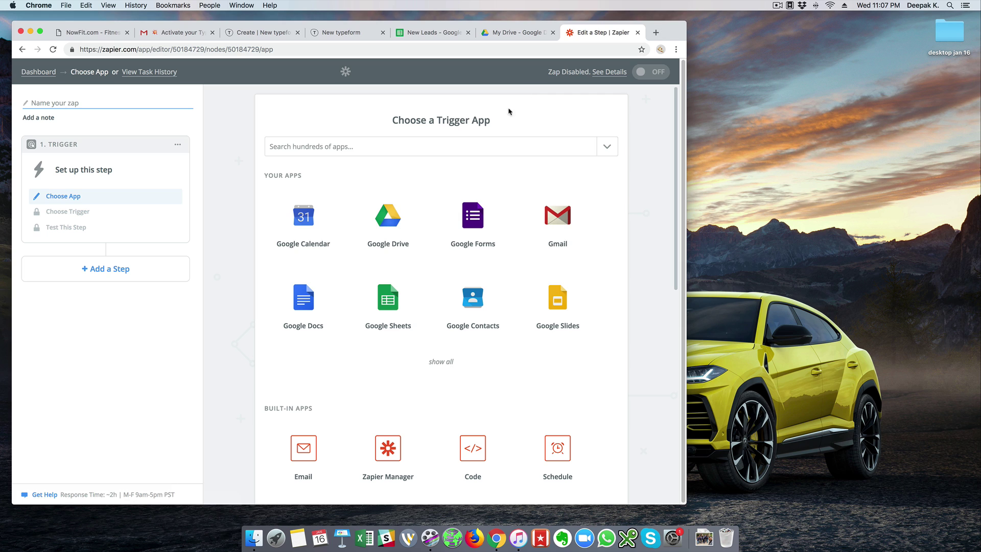
{"action": "left_click", "coordinate": [482, 143]}
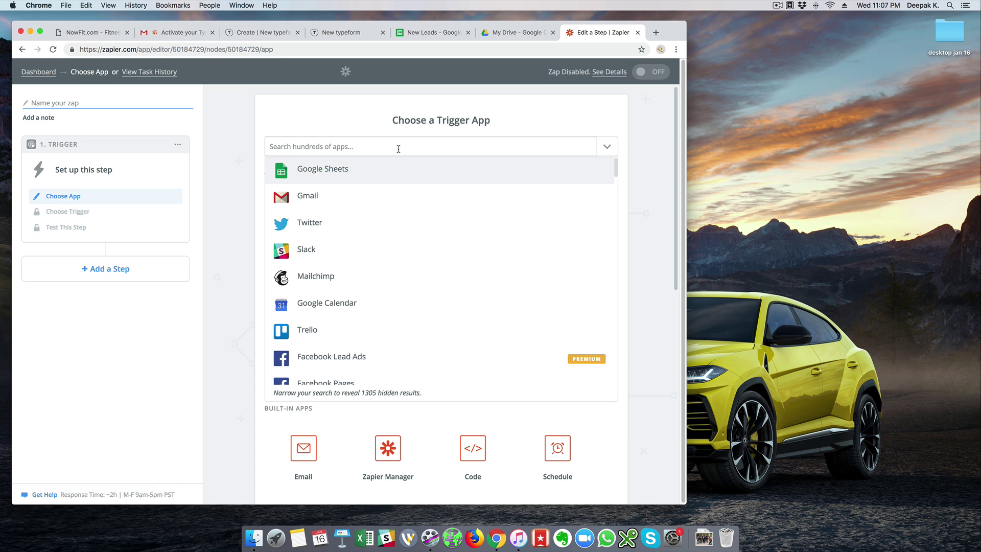
{"action": "type", "text": "type"}
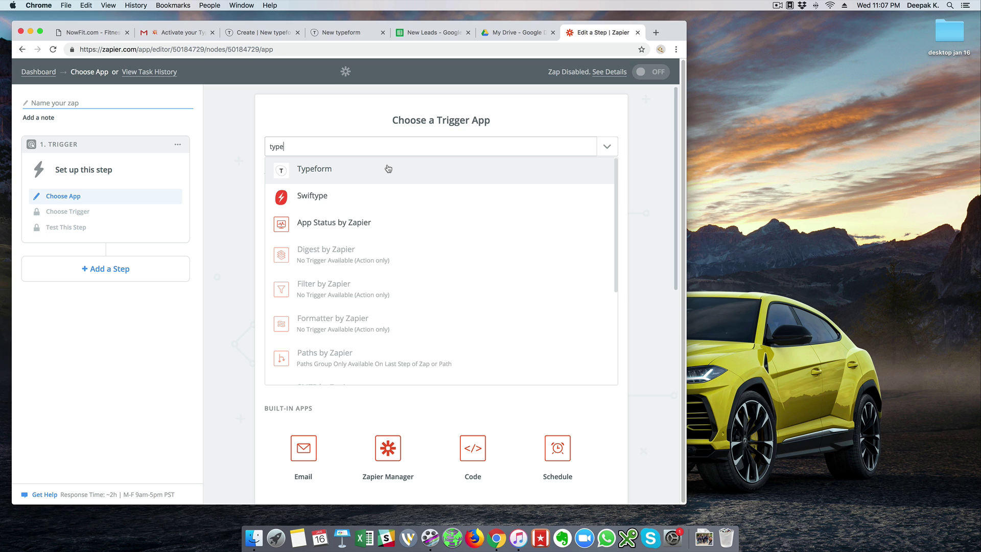
{"action": "left_click", "coordinate": [341, 176]}
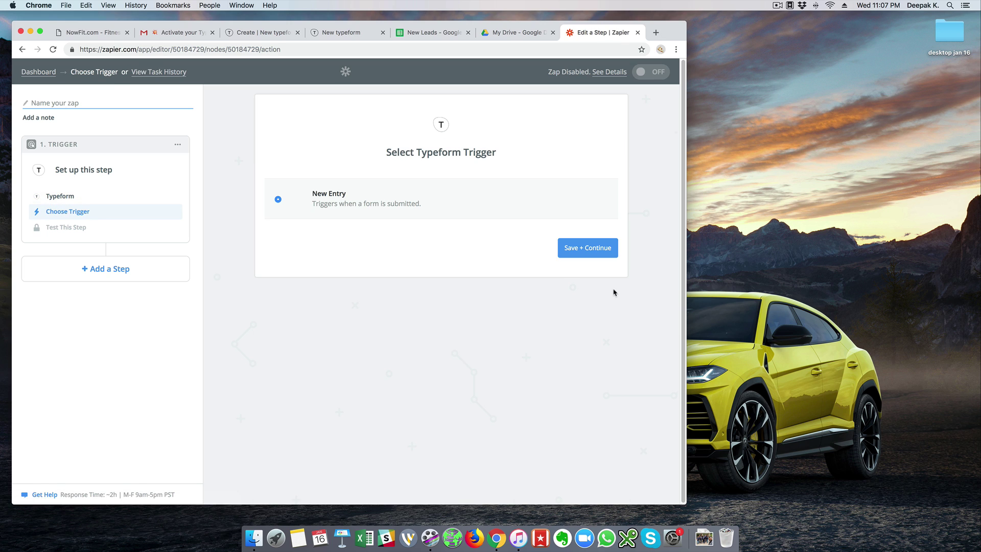
Keep New Entry as the trigger, then connect, authorize and save the Typeform account.
{"action": "left_click", "coordinate": [587, 256]}
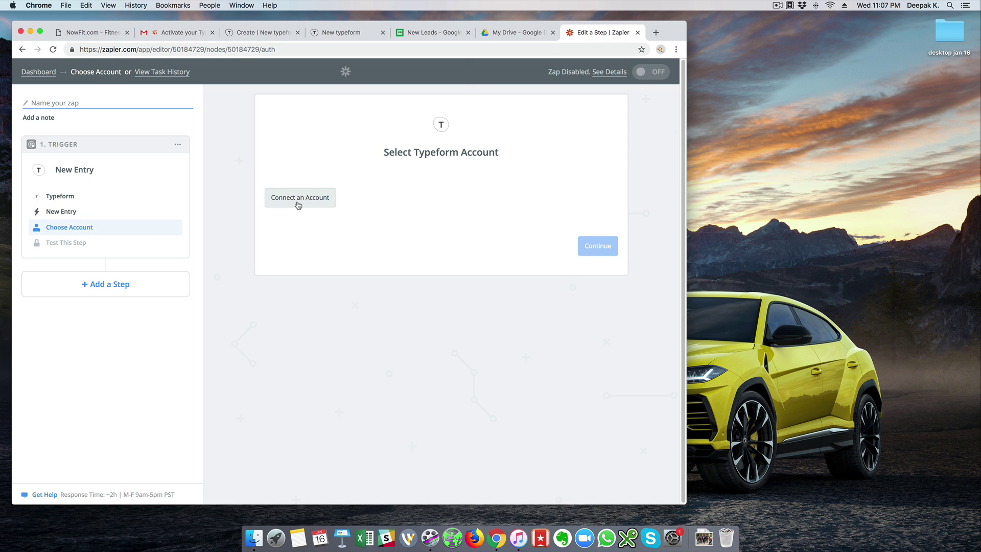
{"action": "left_click", "coordinate": [298, 204]}
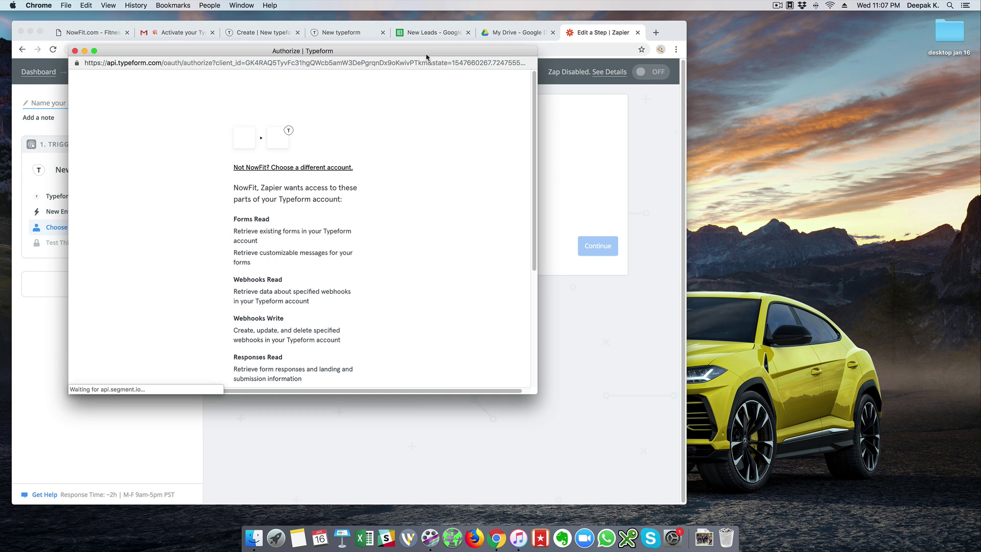
{"action": "scroll", "coordinate": [534, 118], "scroll_direction": "down", "scroll_amount": 5}
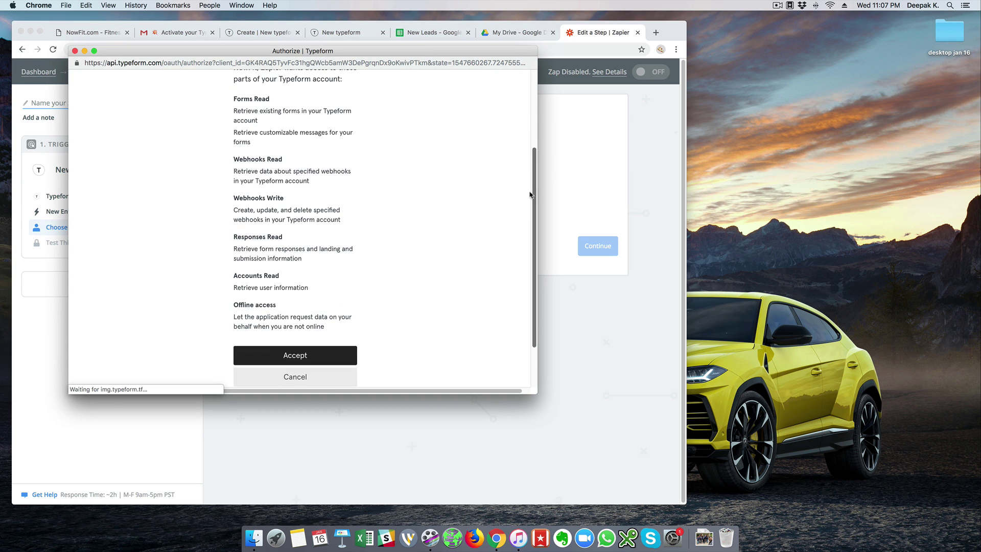
{"action": "left_click", "coordinate": [287, 357]}
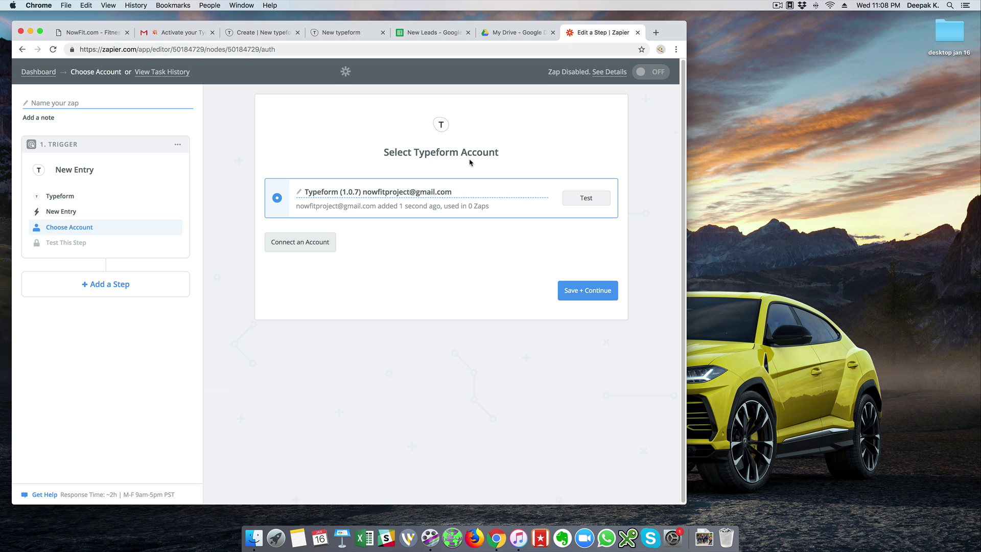
{"action": "left_click", "coordinate": [585, 291]}
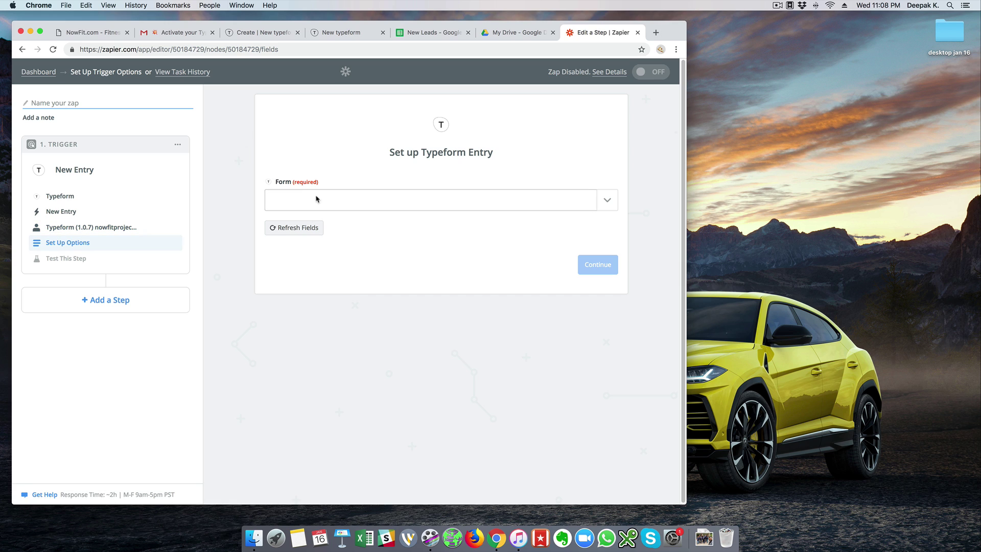
Check the trigger's Form list, which only offers New typeform, then go to that form in Typeform.
{"action": "left_click", "coordinate": [385, 204]}
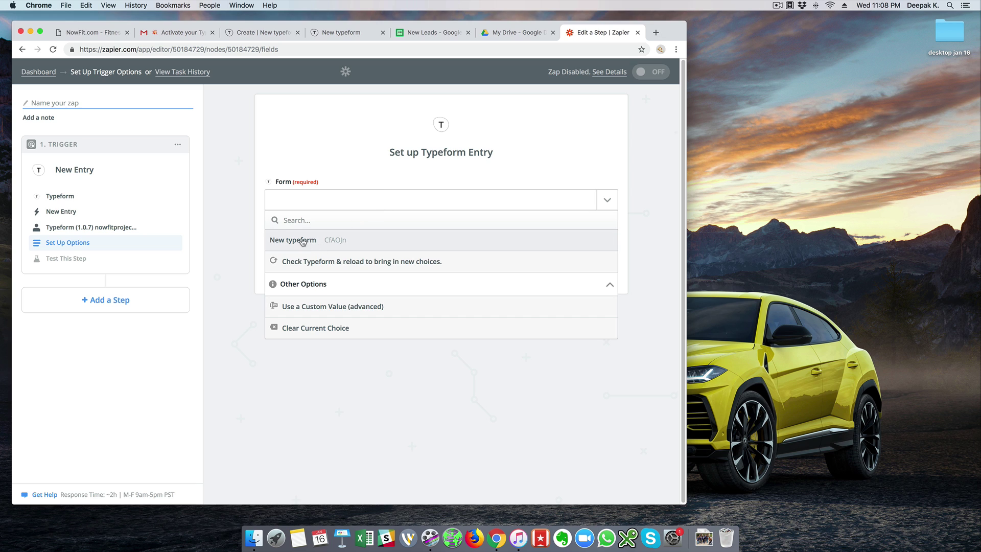
{"action": "left_click", "coordinate": [252, 149]}
{"action": "left_click", "coordinate": [260, 35]}
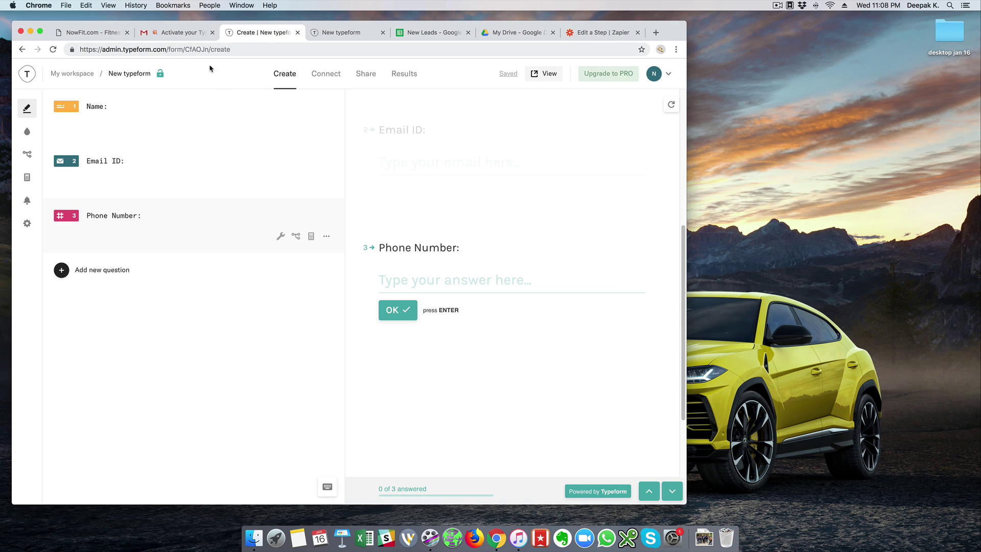
Rename the form title to 'Lead Gen'.
{"action": "left_click", "coordinate": [134, 72]}
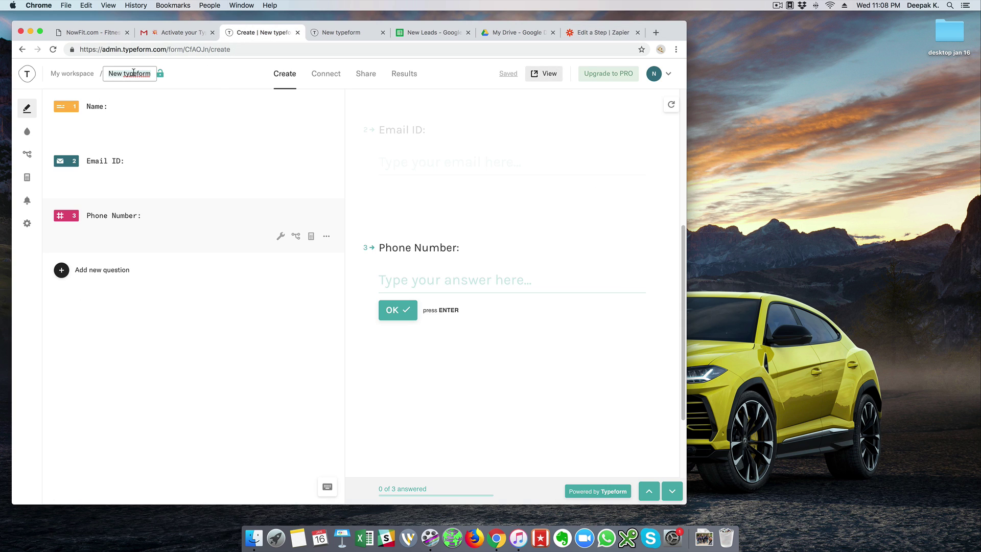
{"action": "key", "text": "super+a"}
{"action": "type", "text": "Lead Gen"}
{"action": "left_click", "coordinate": [208, 81]}
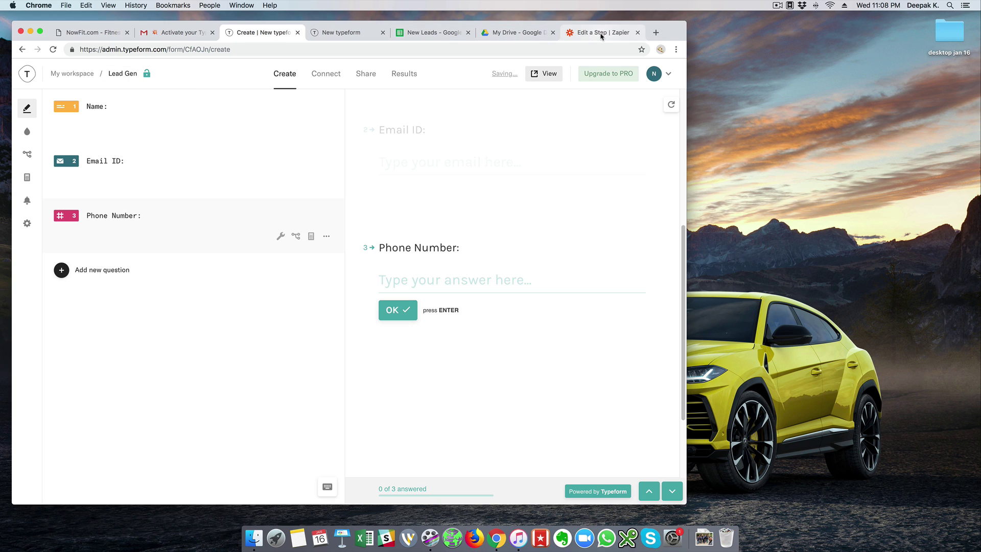
Let the rename save, return to My workspace, then switch back to Zapier.
{"action": "left_click", "coordinate": [57, 76]}
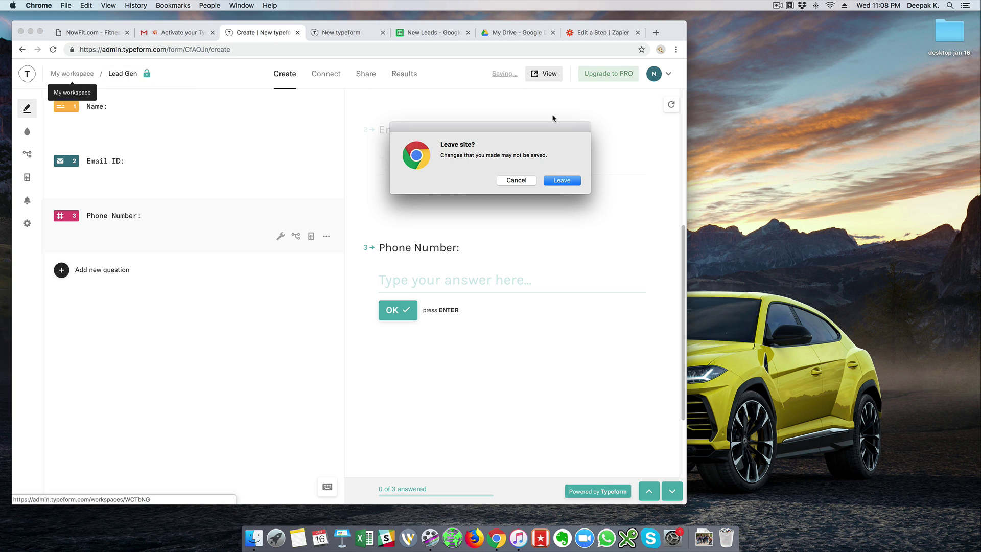
{"action": "left_click", "coordinate": [516, 180]}
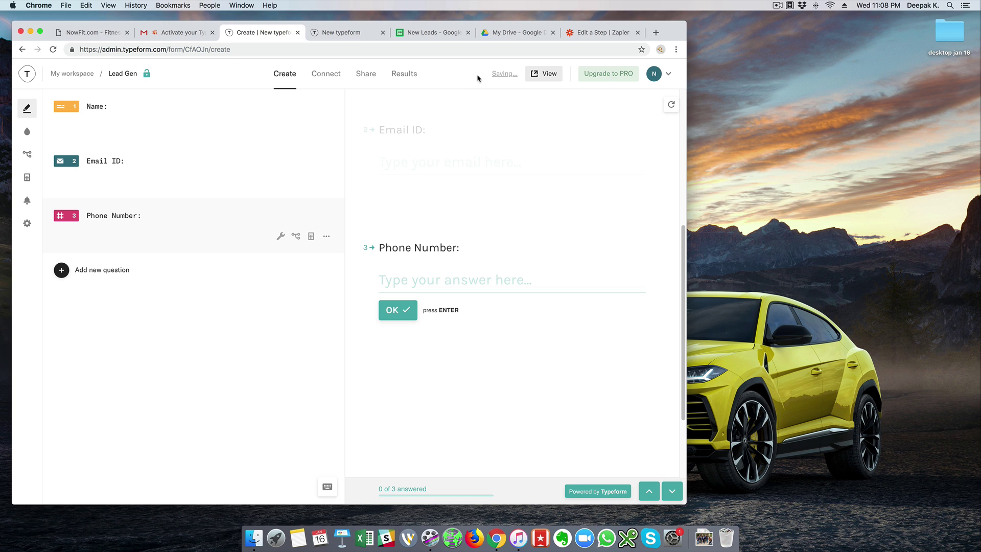
{"action": "mouse_move", "coordinate": [496, 77]}
{"action": "left_click", "coordinate": [65, 78]}
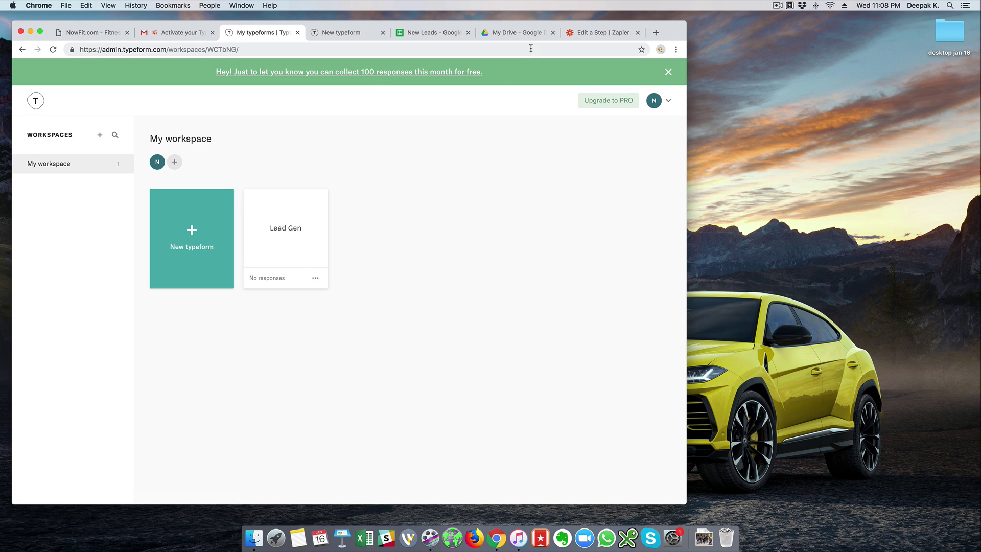
{"action": "left_click", "coordinate": [584, 35]}
Refresh the trigger's forms, clear and reselect Lead Gen as the form, and continue to testing.
{"action": "left_click", "coordinate": [296, 230]}
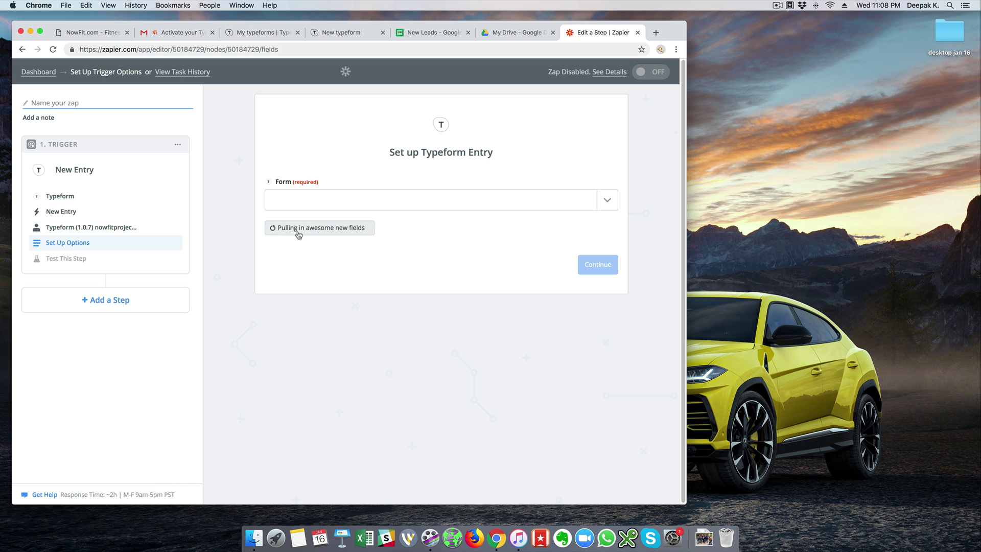
{"action": "left_click", "coordinate": [327, 205]}
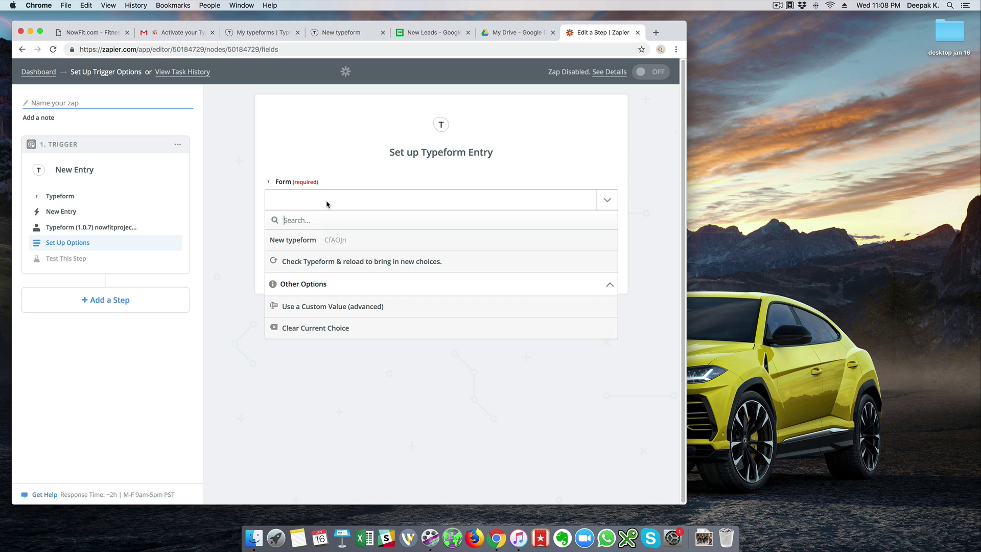
{"action": "left_click", "coordinate": [326, 337]}
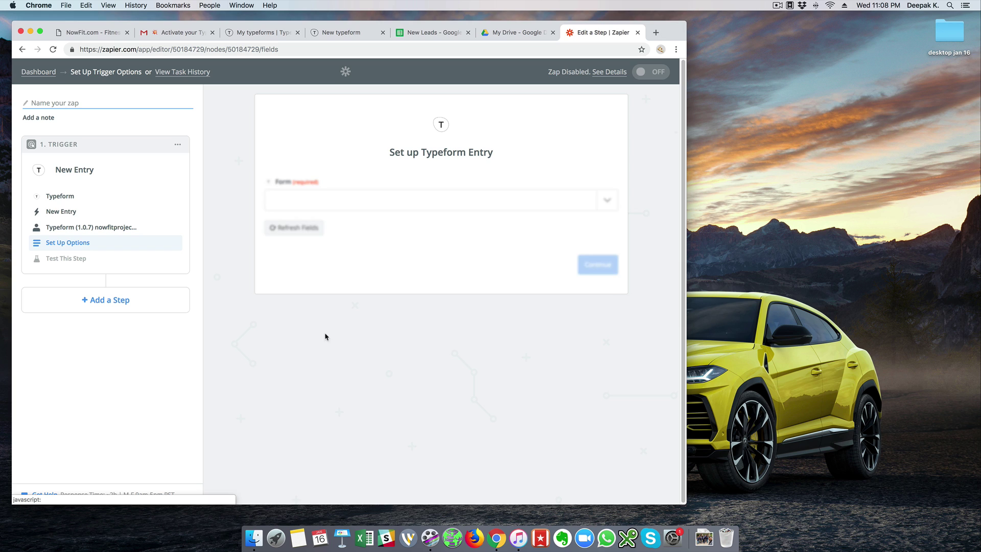
{"action": "left_click", "coordinate": [350, 205]}
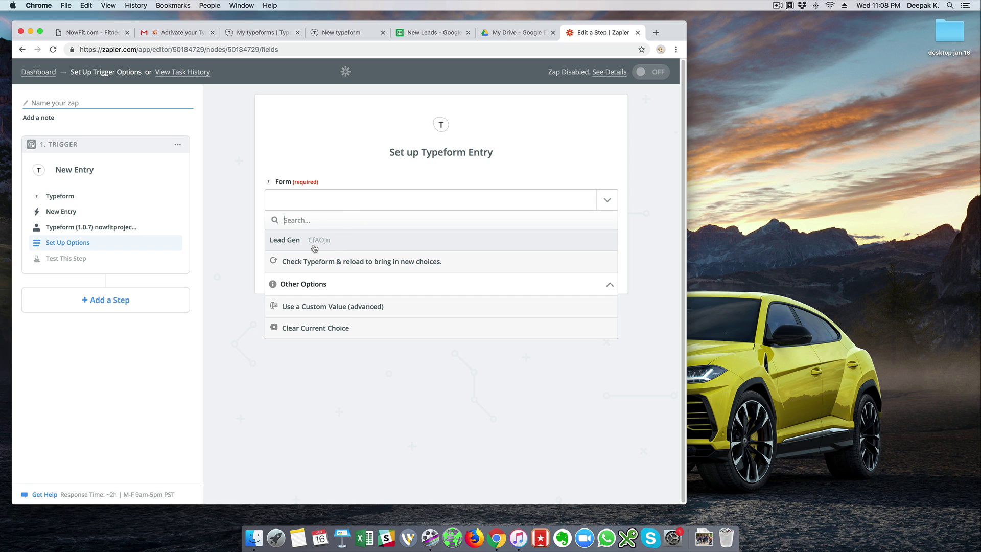
{"action": "left_click", "coordinate": [314, 249]}
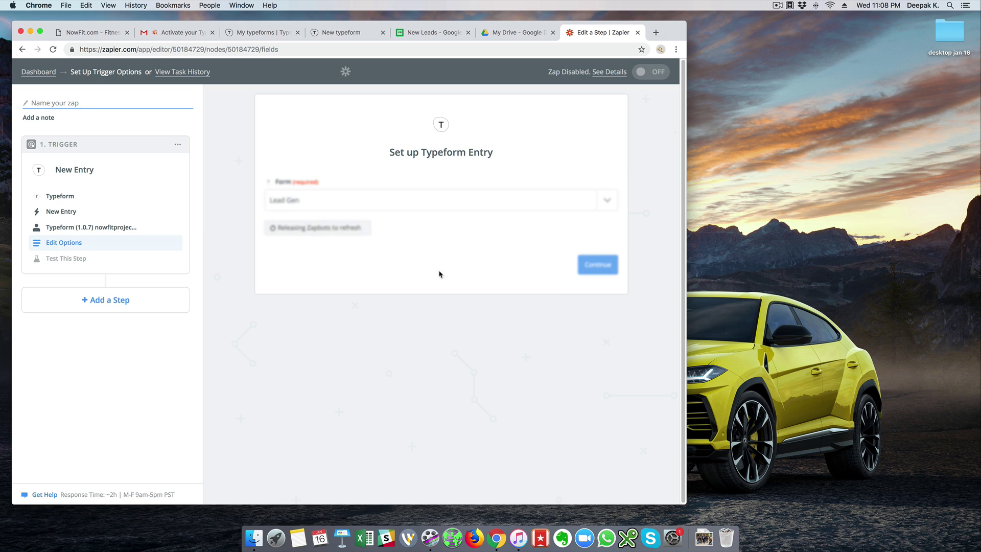
{"action": "left_click", "coordinate": [598, 265]}
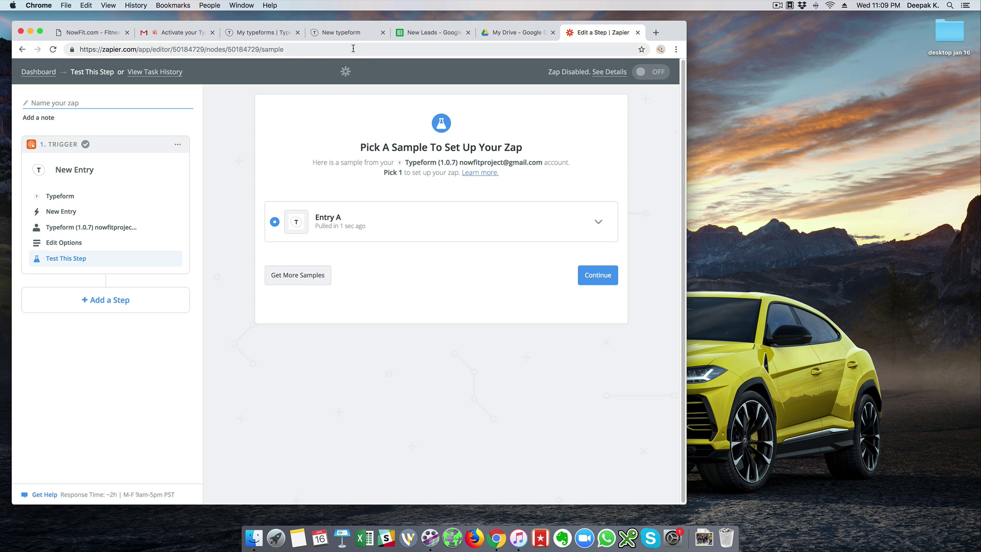
{"action": "left_click", "coordinate": [316, 33]}
Reload the live Lead Gen form and submit a test response with a name, email and phone number.
{"action": "left_click", "coordinate": [312, 51]}
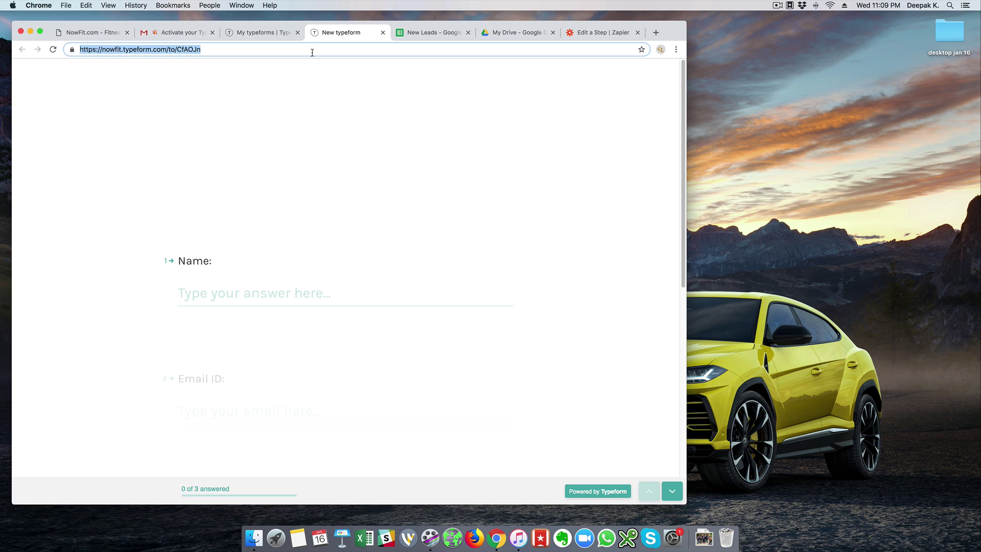
{"action": "key", "text": "Return"}
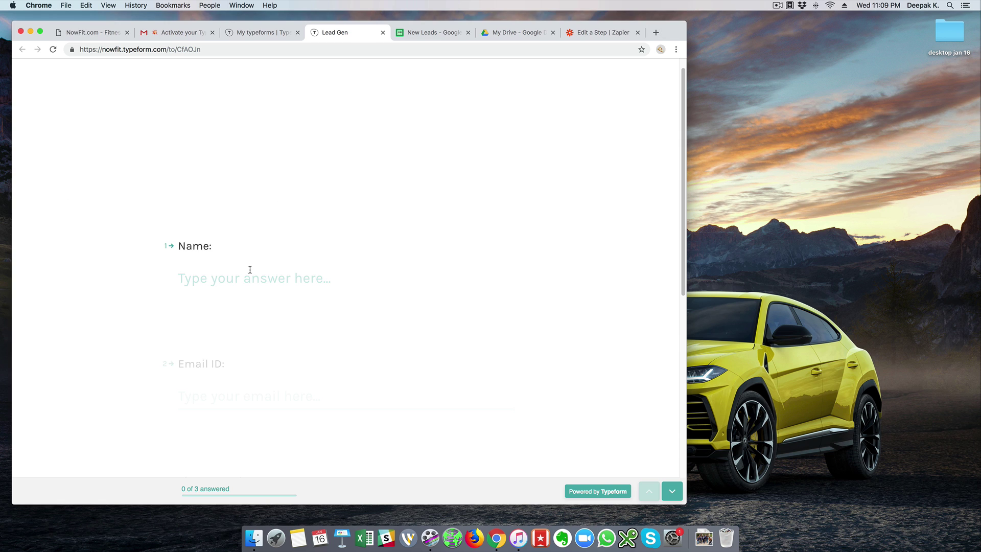
{"action": "type", "text": "Deepak"}
{"action": "key", "text": "Return"}
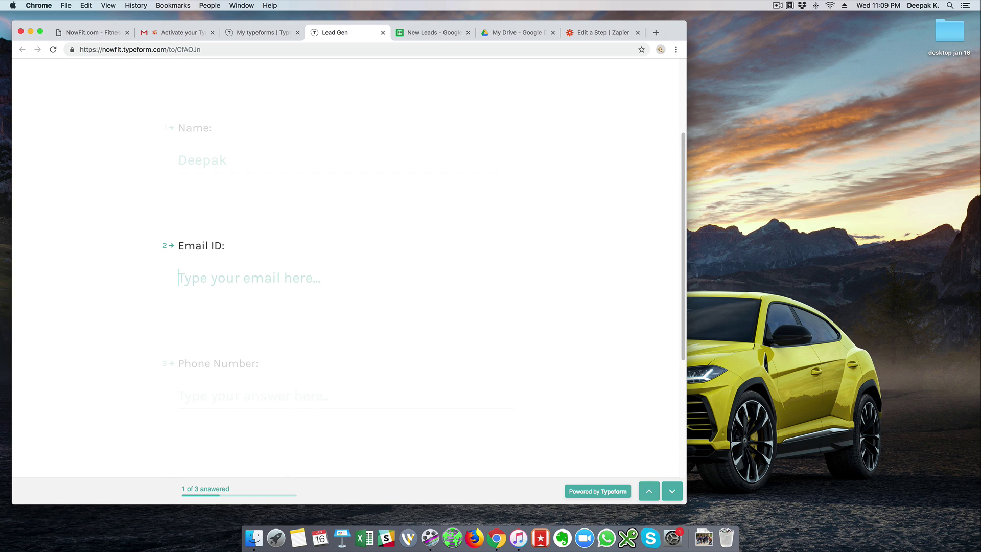
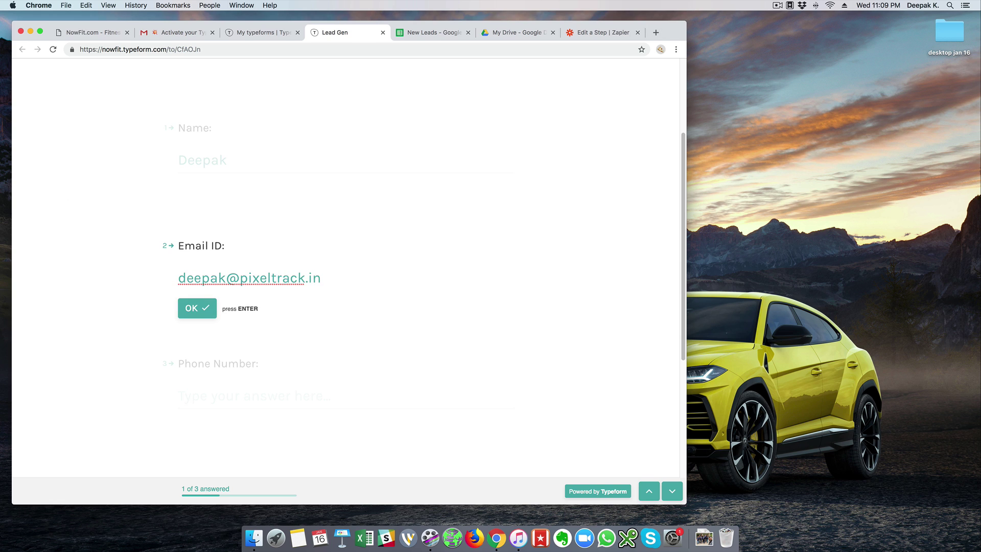
{"action": "key", "text": "Return"}
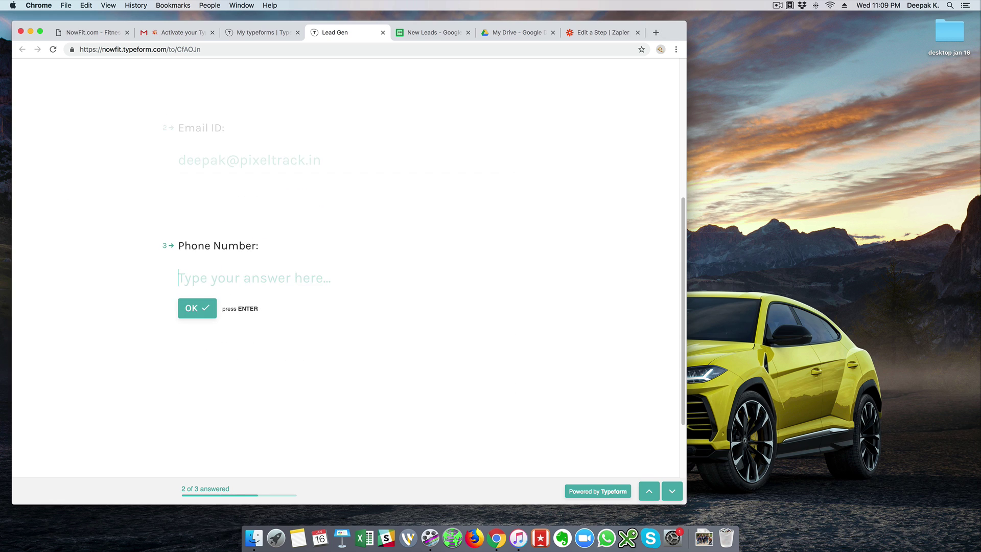
{"action": "type", "text": "123456"}
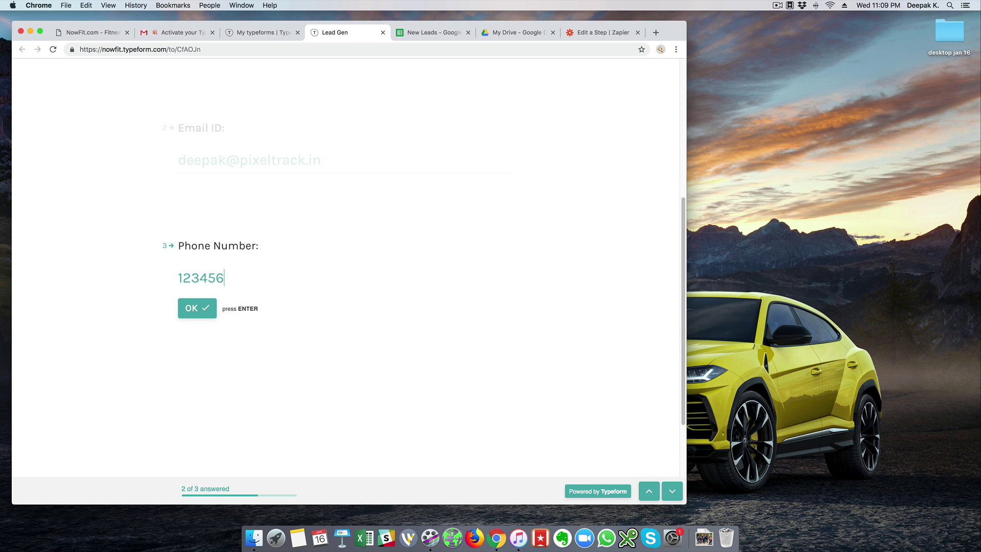
{"action": "type", "text": "7890"}
{"action": "left_click", "coordinate": [202, 313]}
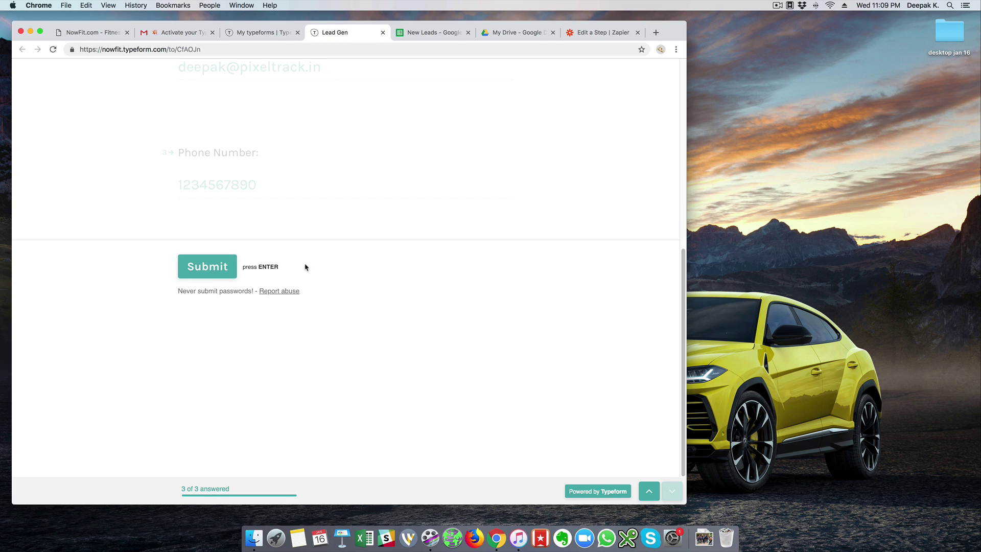
{"action": "left_click", "coordinate": [193, 270]}
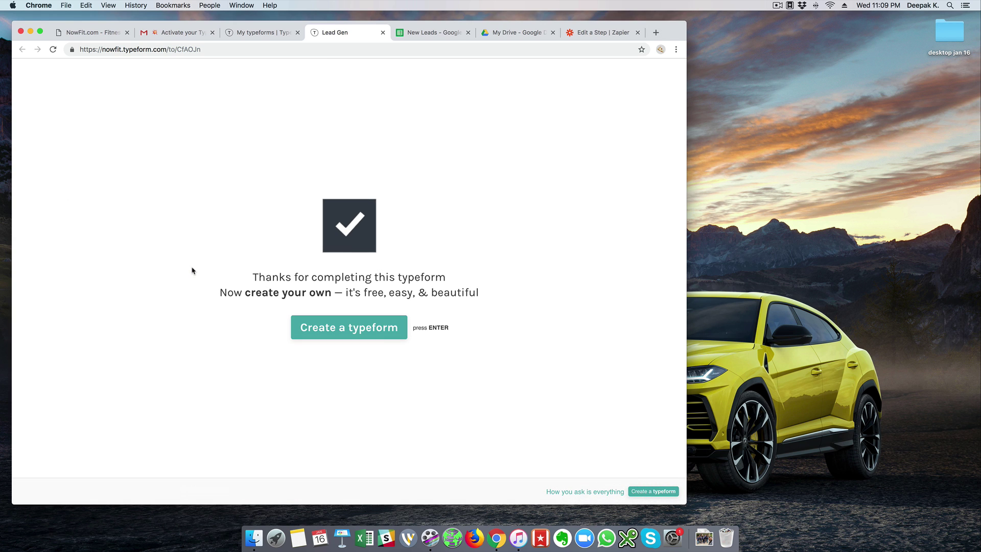
{"action": "left_click", "coordinate": [593, 33]}
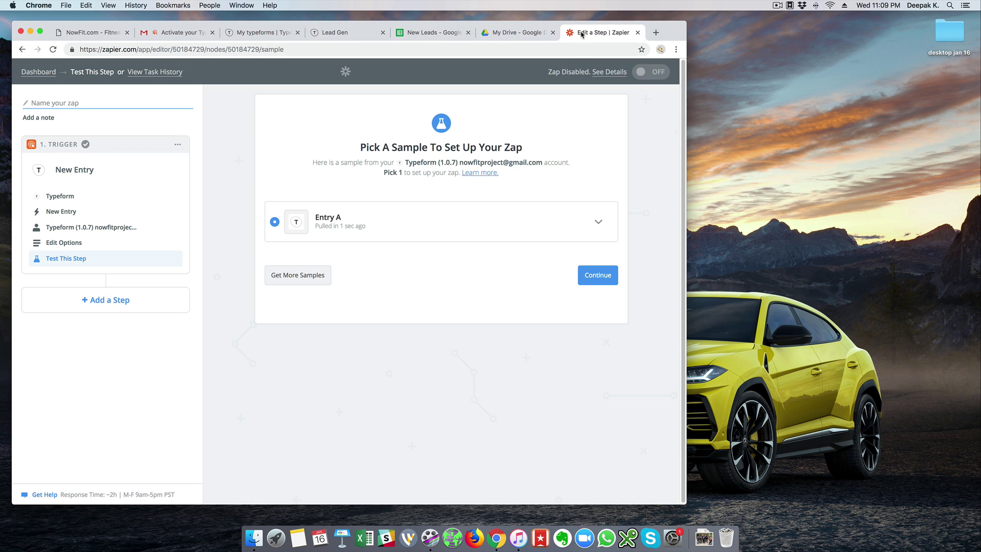
Fetch more samples, stop the search, select and review Entry A, then continue.
{"action": "left_click", "coordinate": [302, 281]}
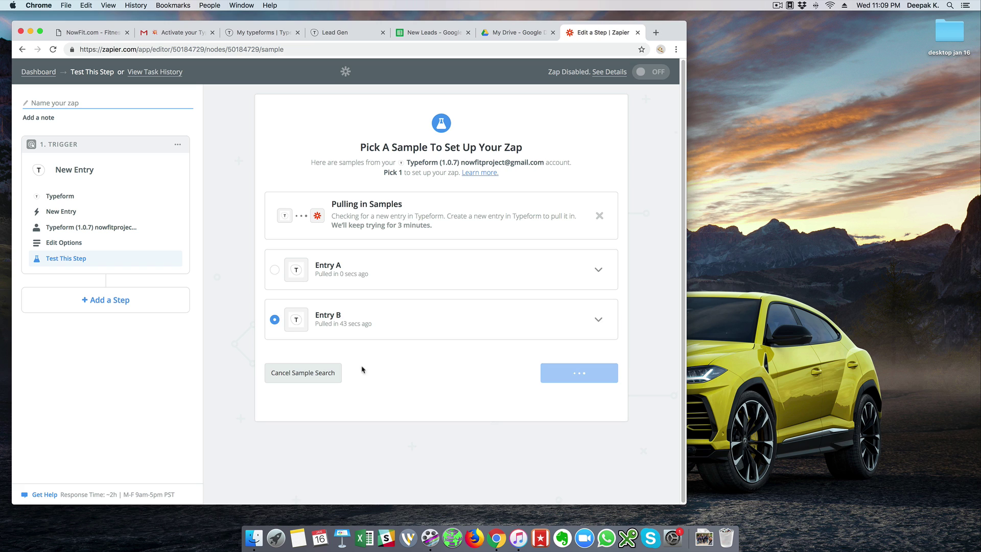
{"action": "left_click", "coordinate": [298, 380]}
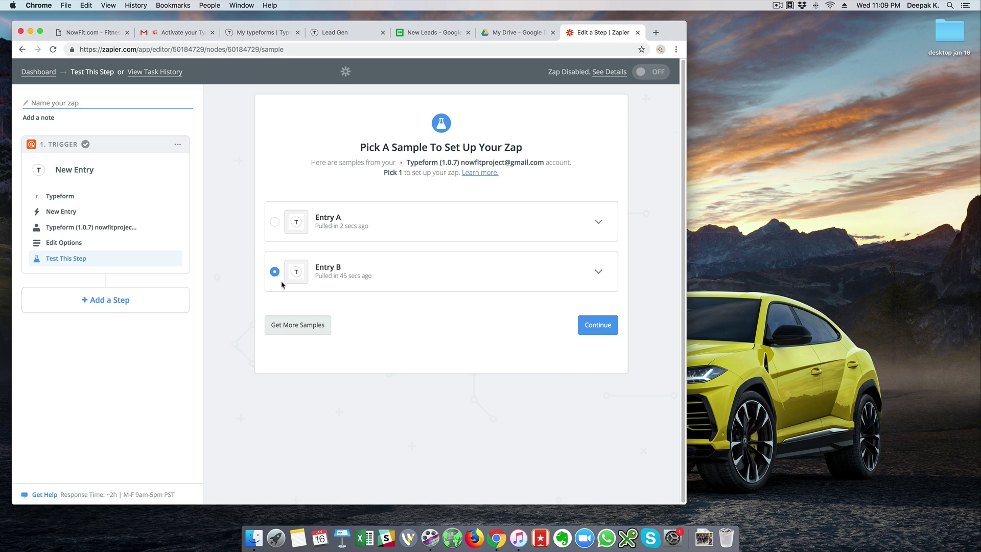
{"action": "left_click", "coordinate": [275, 222]}
{"action": "left_click", "coordinate": [599, 219]}
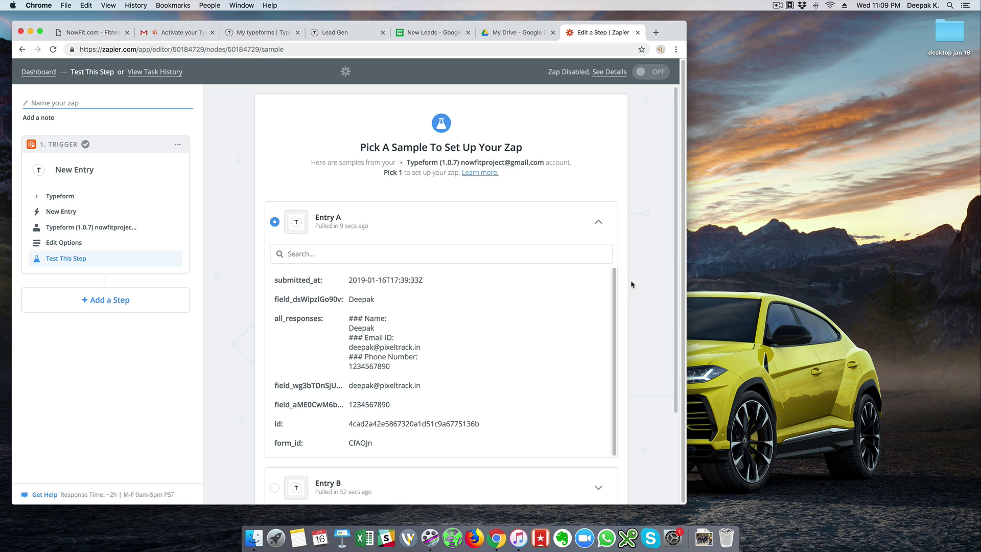
{"action": "scroll", "coordinate": [632, 282], "scroll_direction": "down", "scroll_amount": 5}
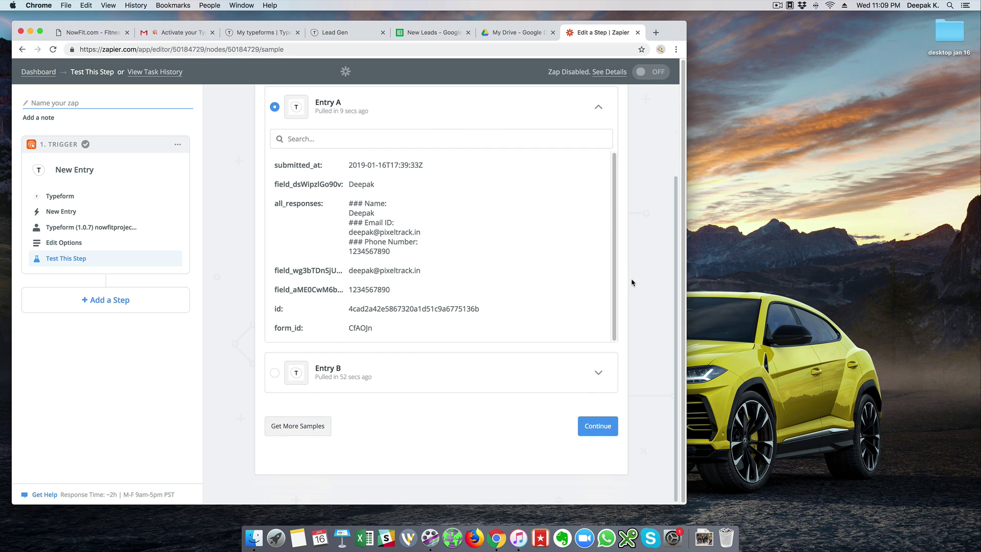
{"action": "left_click", "coordinate": [597, 427]}
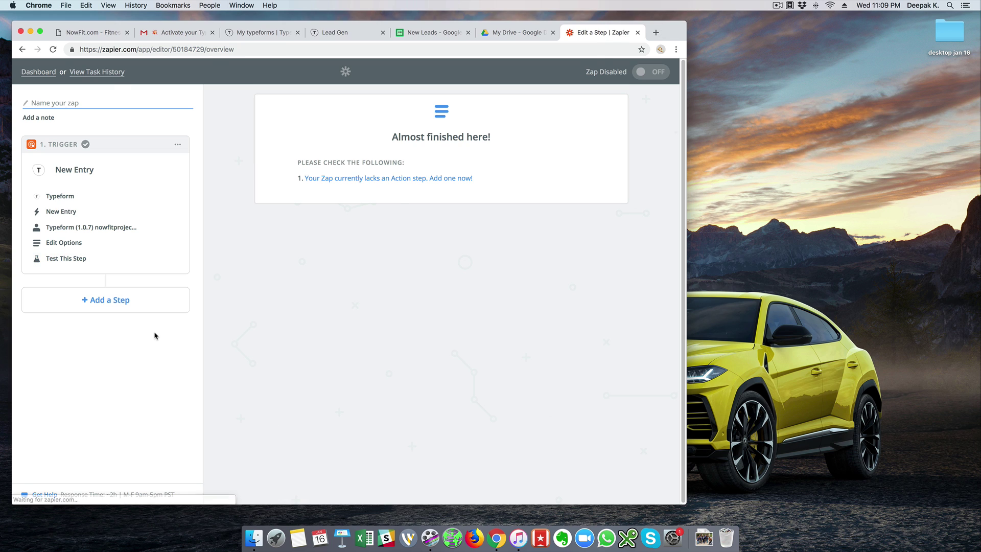
Add a Google Sheets action using Create Spreadsheet Row and save the choice.
{"action": "left_click", "coordinate": [372, 182]}
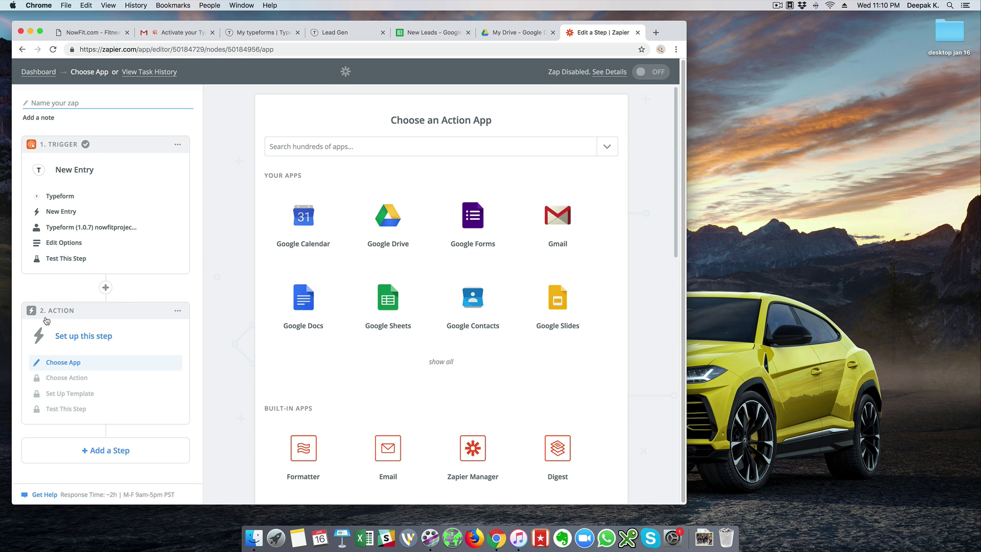
{"action": "left_click", "coordinate": [390, 146]}
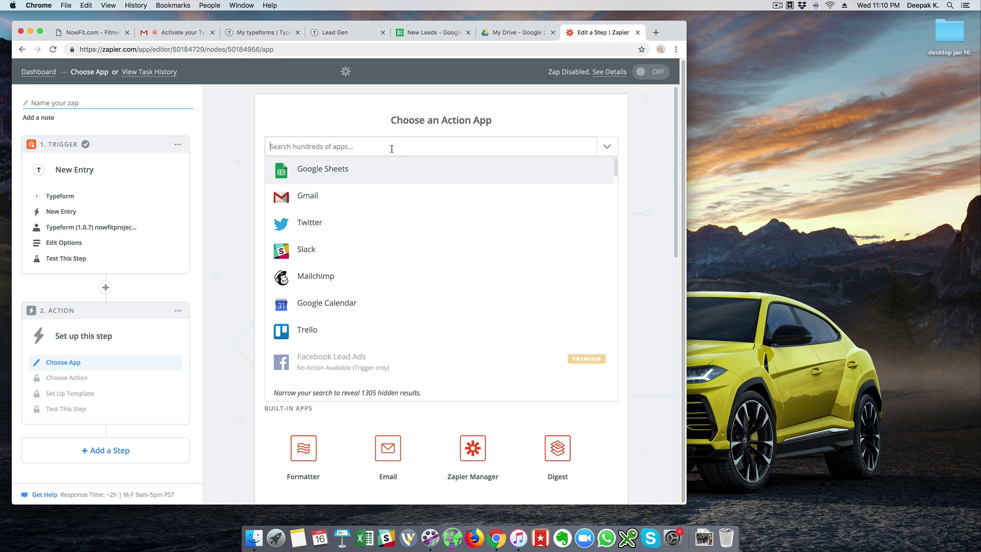
{"action": "left_click", "coordinate": [313, 170]}
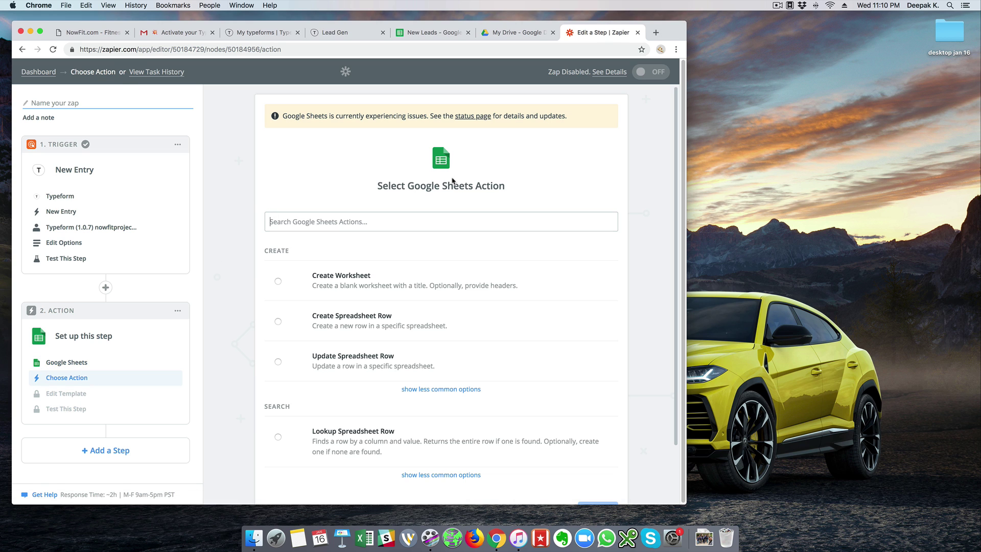
{"action": "scroll", "coordinate": [500, 202], "scroll_direction": "down", "scroll_amount": 2}
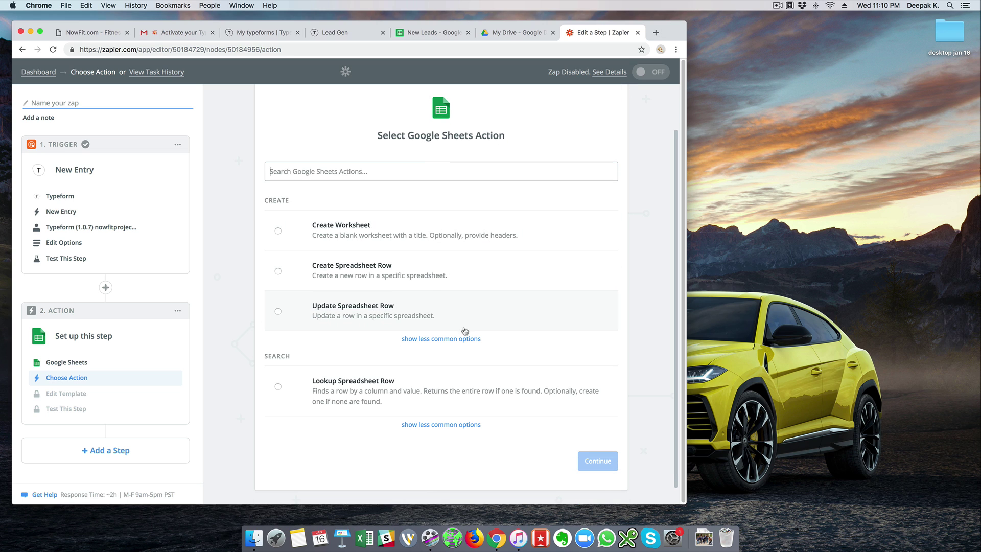
{"action": "left_click", "coordinate": [430, 275]}
{"action": "left_click", "coordinate": [566, 462]}
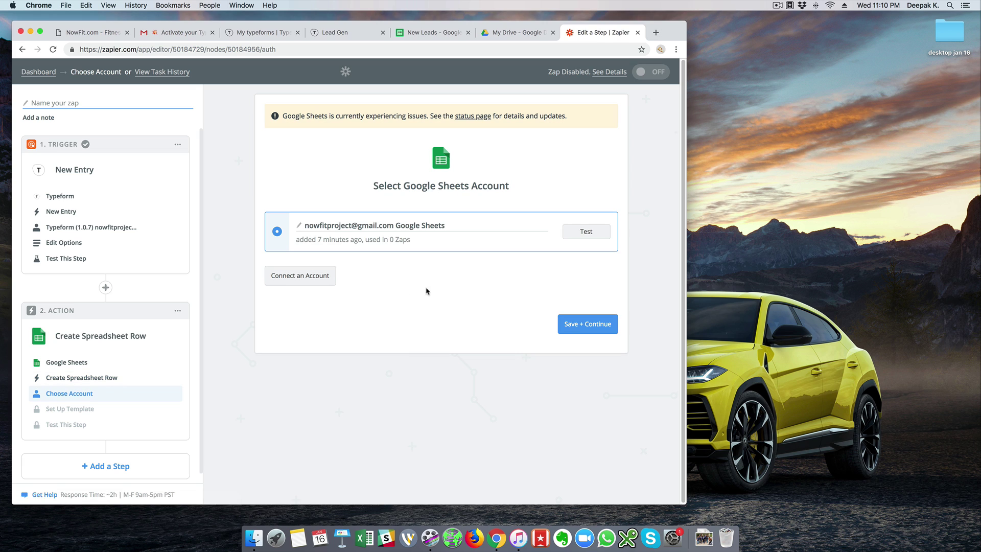
Confirm the Google Sheets account and pick the New Leads spreadsheet.
{"action": "left_click", "coordinate": [588, 324]}
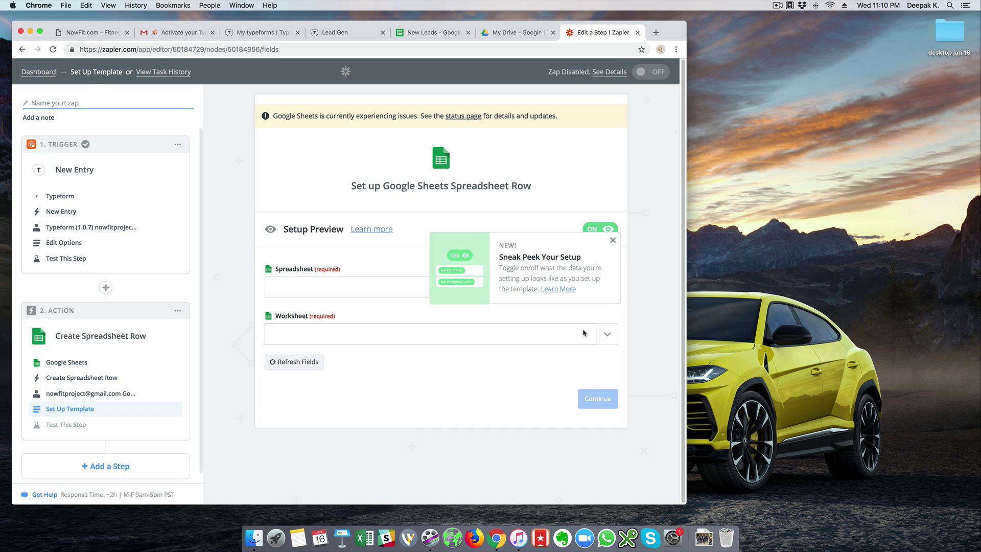
{"action": "left_click", "coordinate": [613, 240]}
{"action": "left_click", "coordinate": [551, 289]}
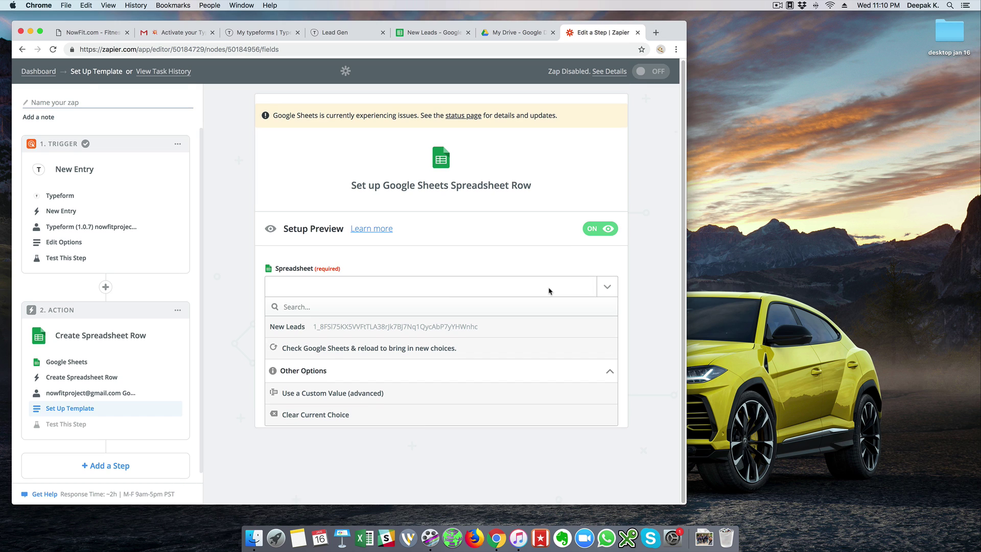
{"action": "left_click", "coordinate": [355, 327]}
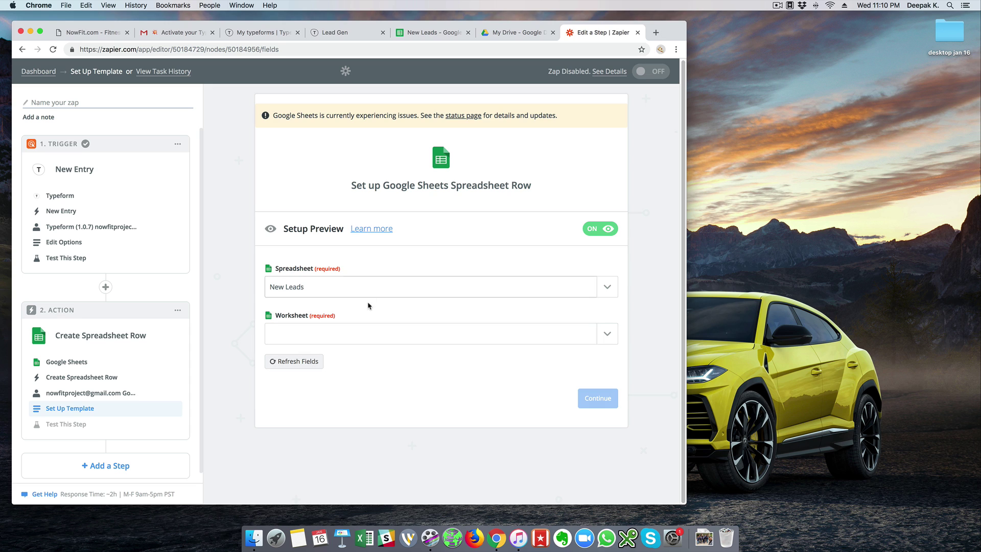
{"action": "left_click", "coordinate": [404, 33]}
{"action": "left_click", "coordinate": [585, 33]}
Choose Sheet1 as the worksheet, checking its column headers in New Leads.
{"action": "left_click", "coordinate": [380, 331]}
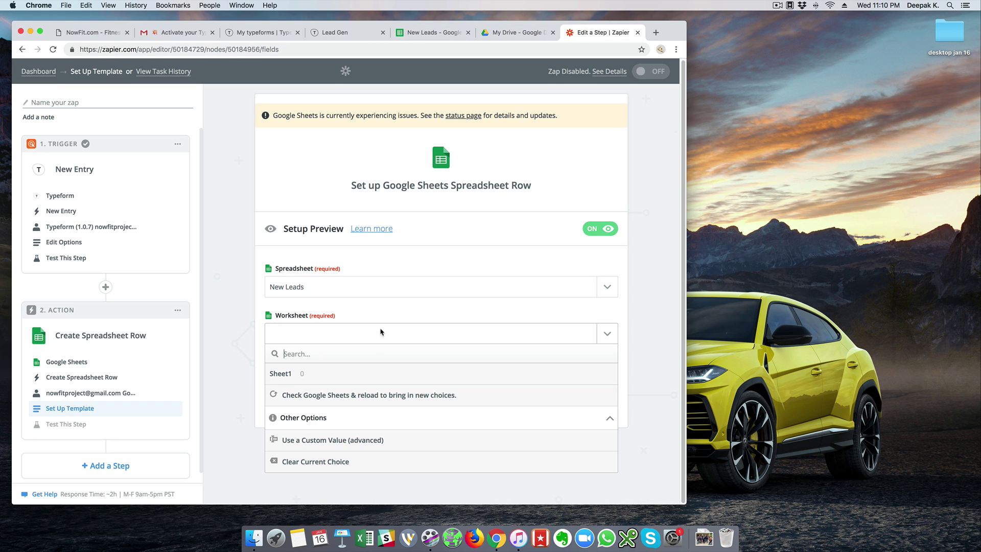
{"action": "left_click", "coordinate": [380, 378]}
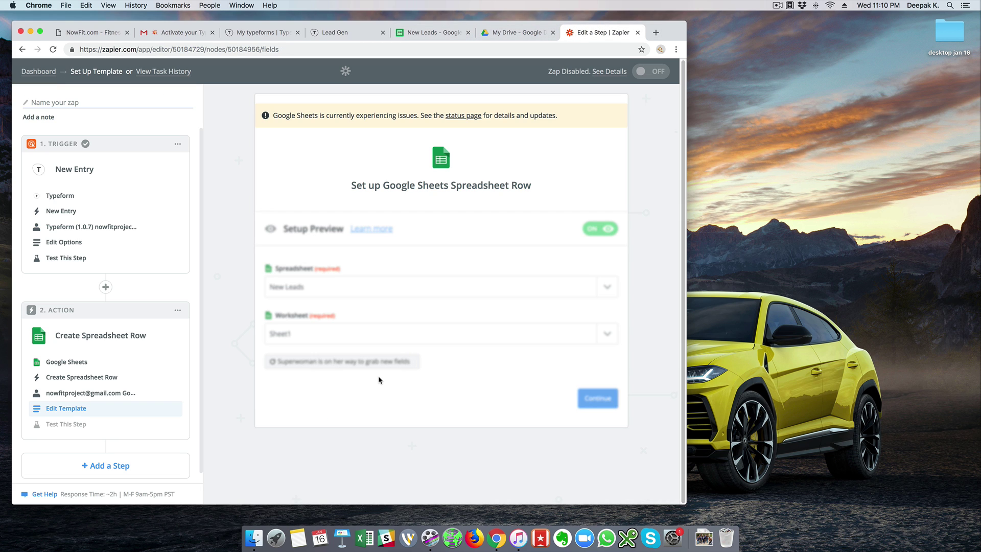
{"action": "left_click", "coordinate": [444, 34]}
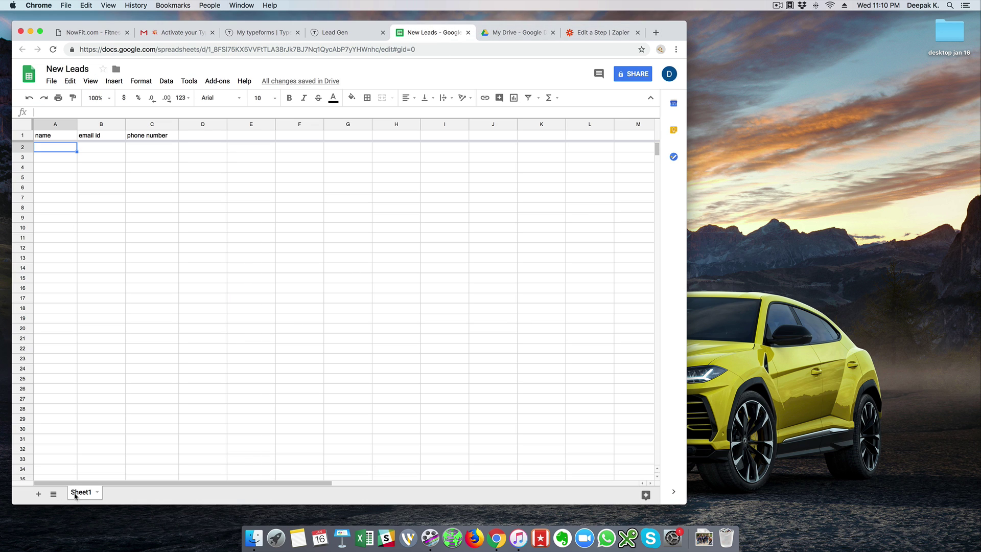
{"action": "left_click", "coordinate": [598, 35]}
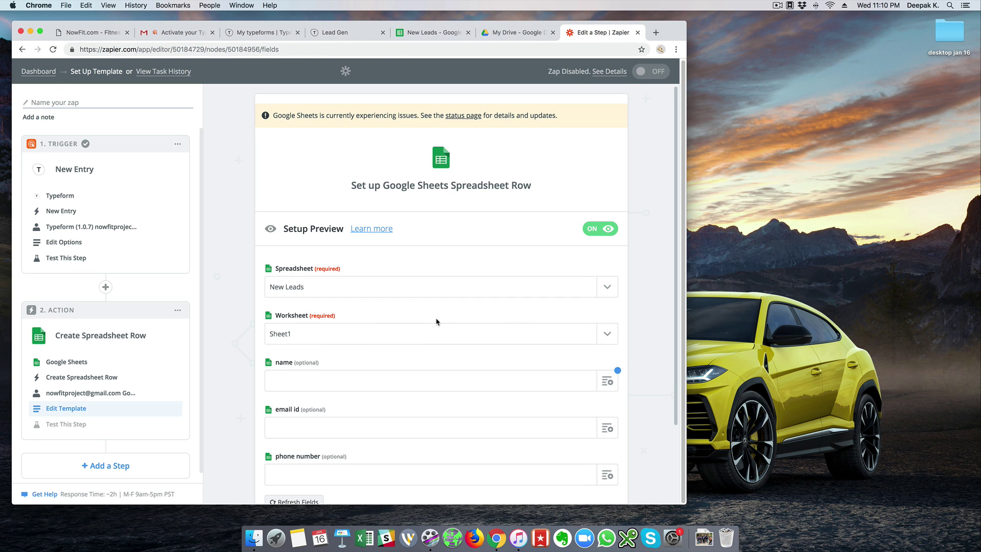
{"action": "scroll", "coordinate": [437, 322], "scroll_direction": "down", "scroll_amount": 3}
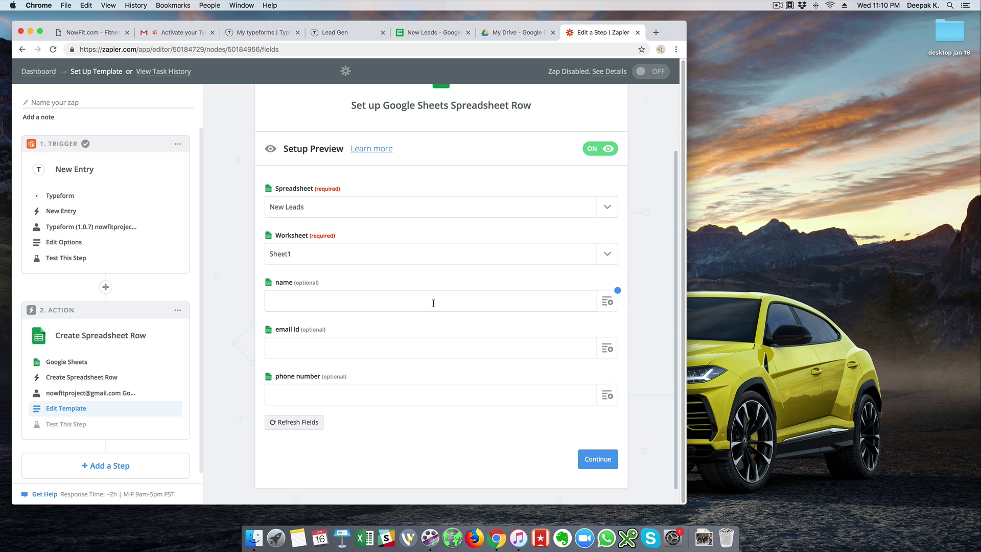
{"action": "left_click", "coordinate": [439, 33]}
Review the sheet's name, email id and phone number column headers.
{"action": "left_click", "coordinate": [63, 139]}
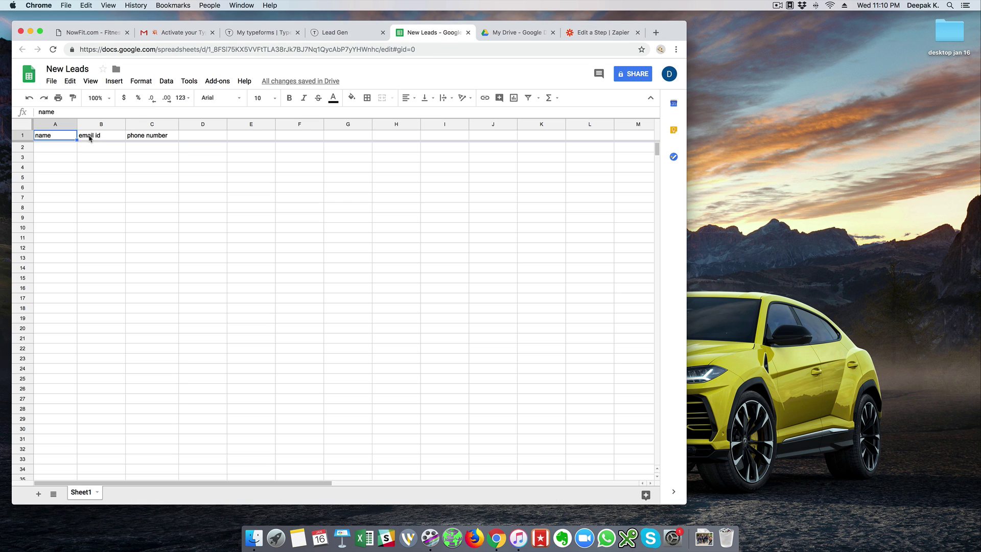
{"action": "left_click", "coordinate": [89, 137]}
{"action": "left_click", "coordinate": [136, 138]}
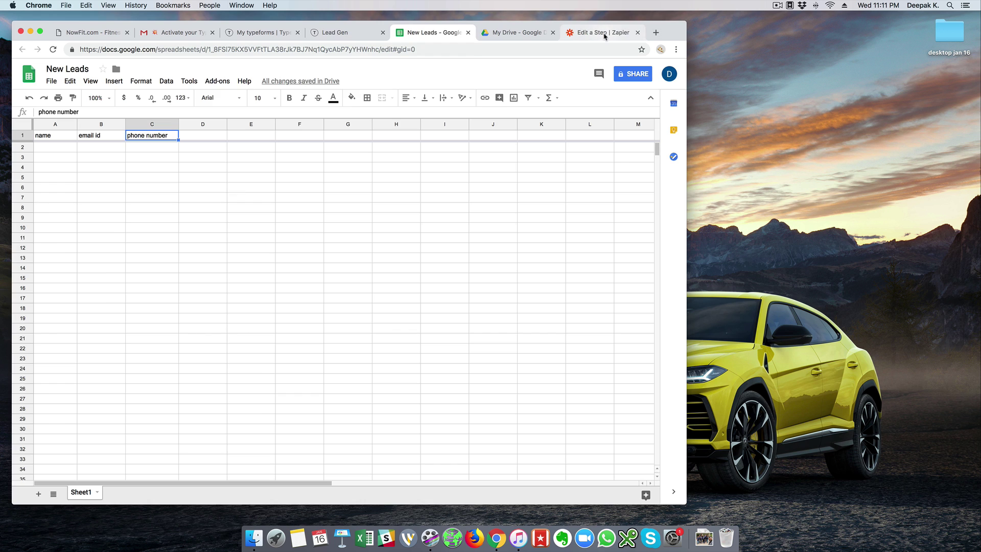
{"action": "left_click", "coordinate": [604, 36]}
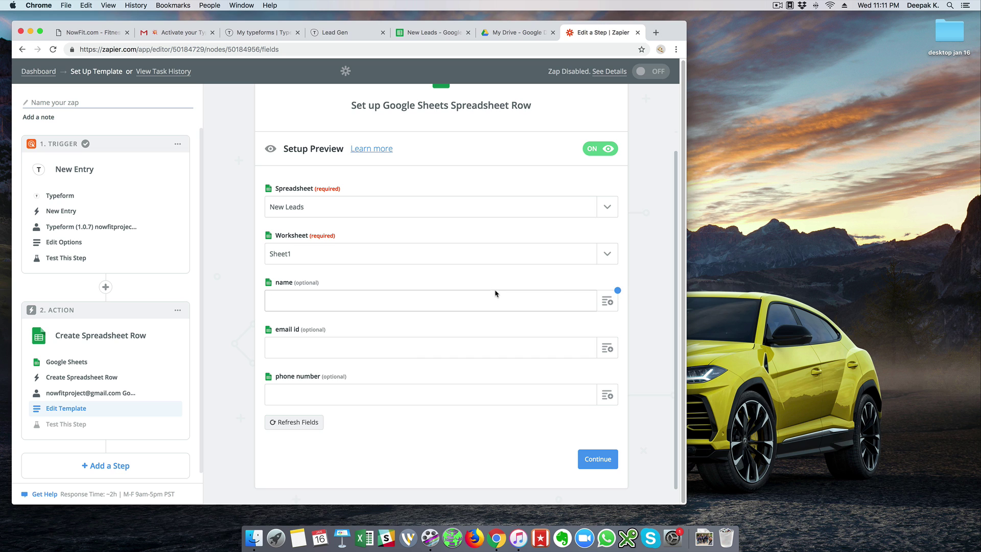
Map name, email id and phone number from the Typeform Name, Email ID and Phone Number answers.
{"action": "left_click", "coordinate": [607, 302]}
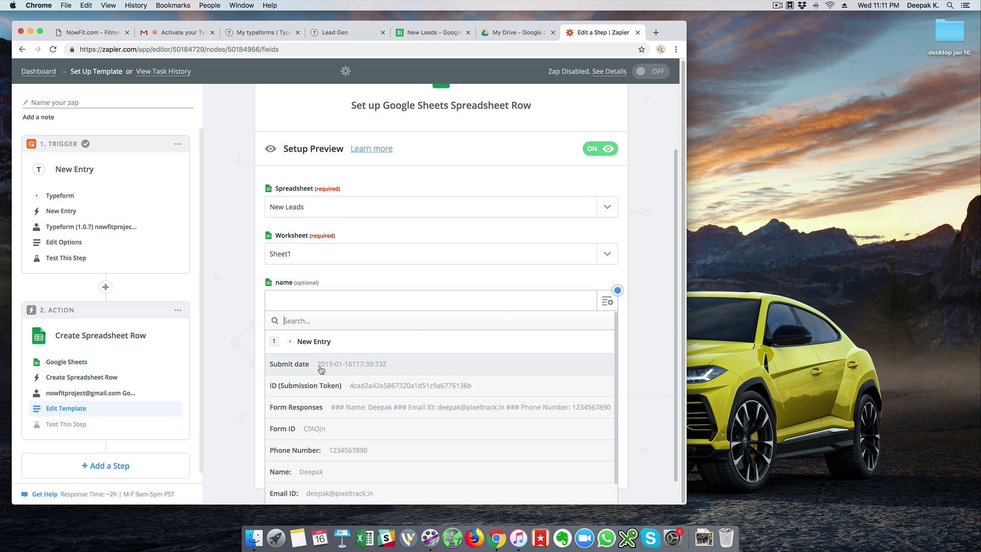
{"action": "scroll", "coordinate": [250, 325], "scroll_direction": "down", "scroll_amount": 2}
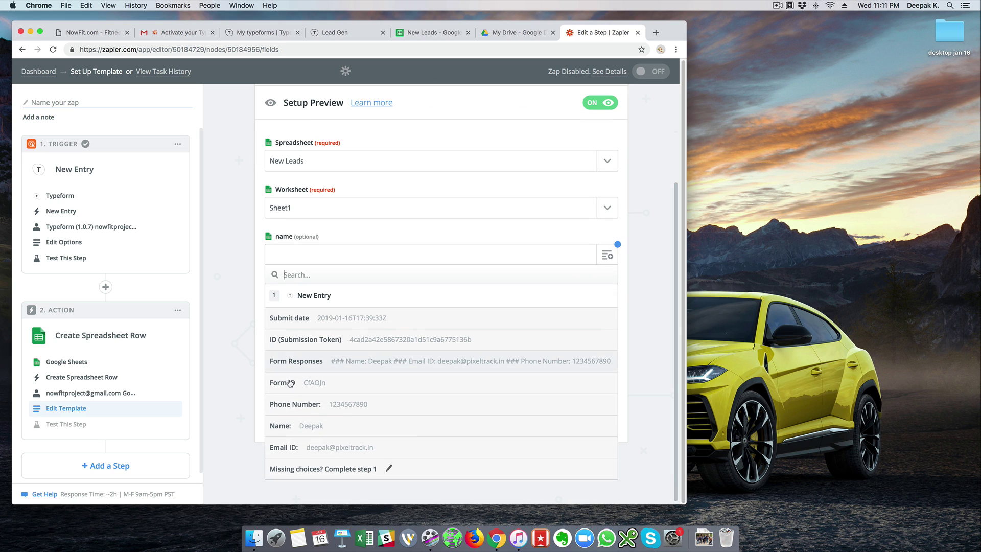
{"action": "left_click", "coordinate": [305, 425]}
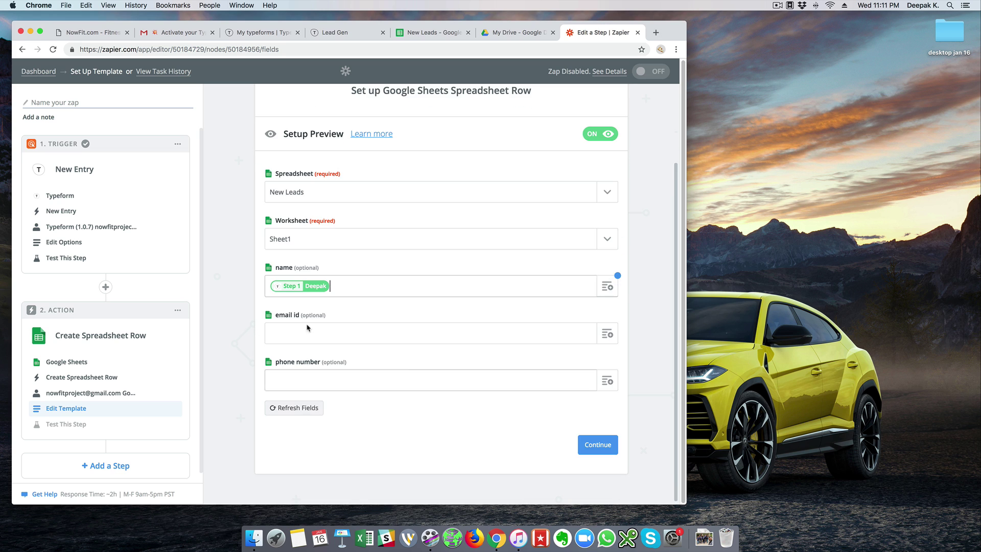
{"action": "left_click", "coordinate": [607, 333]}
{"action": "scroll", "coordinate": [486, 343], "scroll_direction": "down", "scroll_amount": 1}
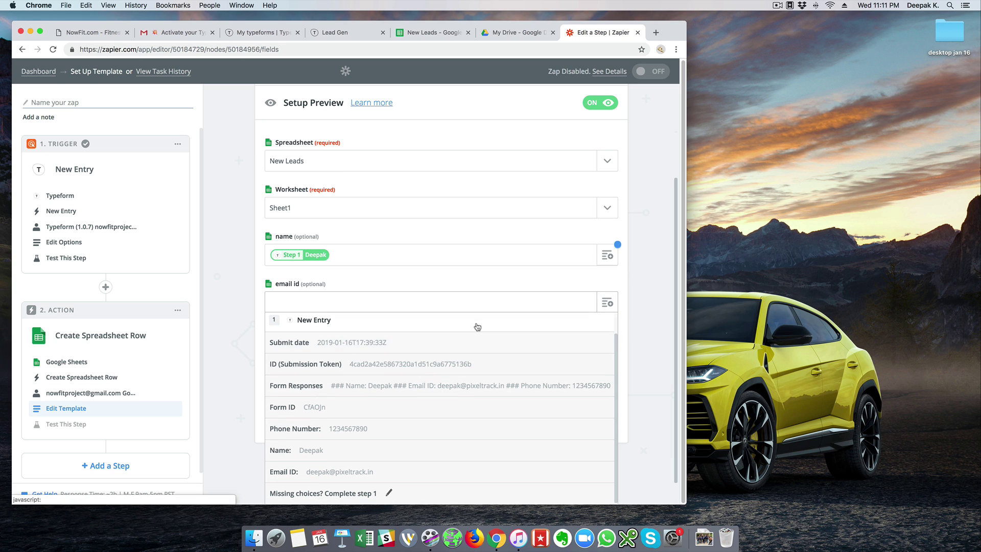
{"action": "left_click", "coordinate": [303, 478]}
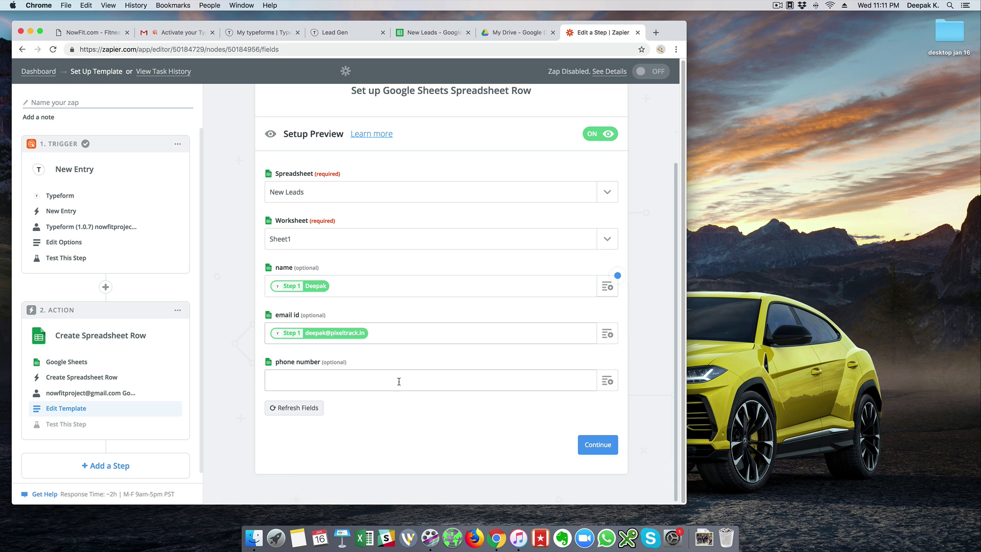
{"action": "left_click", "coordinate": [607, 381]}
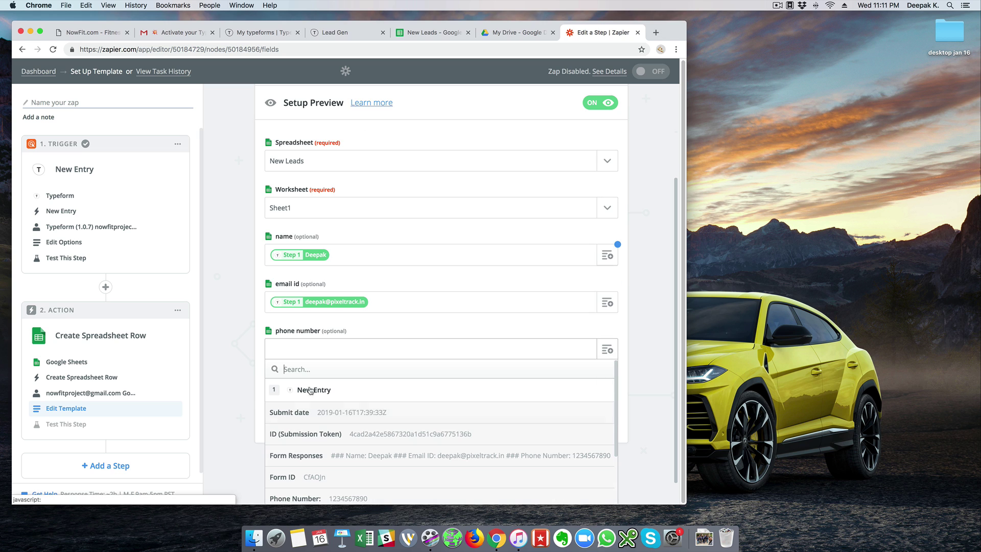
{"action": "scroll", "coordinate": [384, 388], "scroll_direction": "down", "scroll_amount": 2}
{"action": "left_click", "coordinate": [383, 429]}
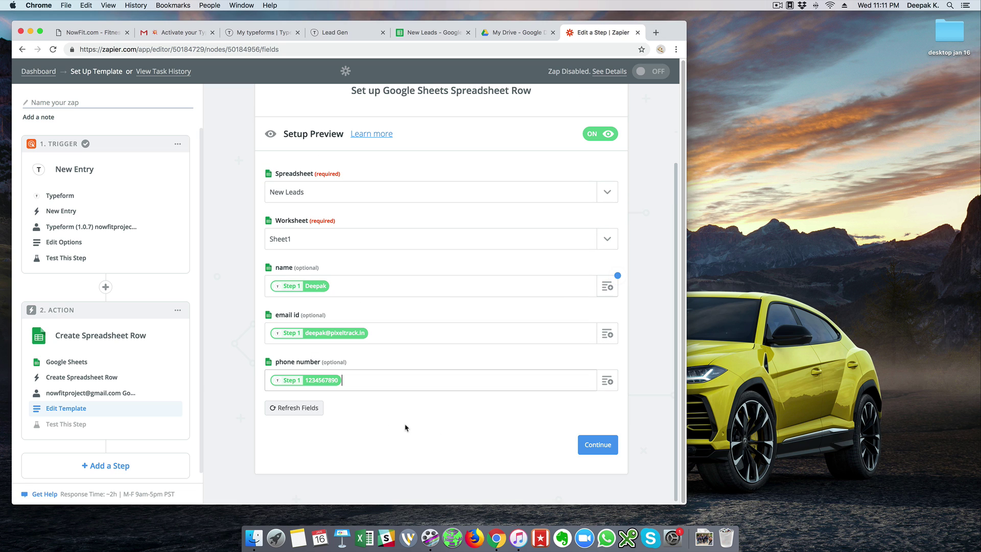
{"action": "left_click", "coordinate": [581, 452]}
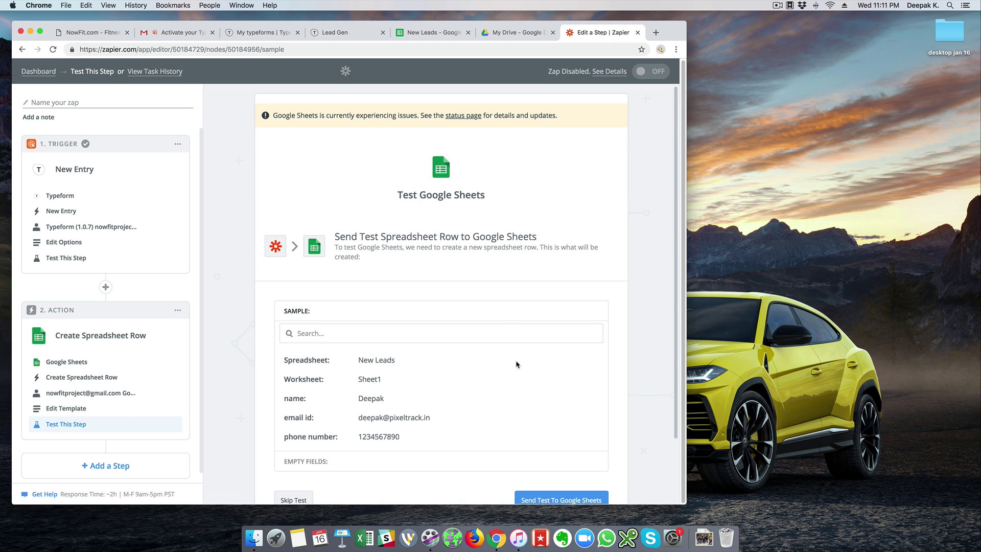
Send the test row to Google Sheets, then widen column B of New Leads to show the full email.
{"action": "scroll", "coordinate": [517, 366], "scroll_direction": "down", "scroll_amount": 3}
{"action": "left_click", "coordinate": [551, 431]}
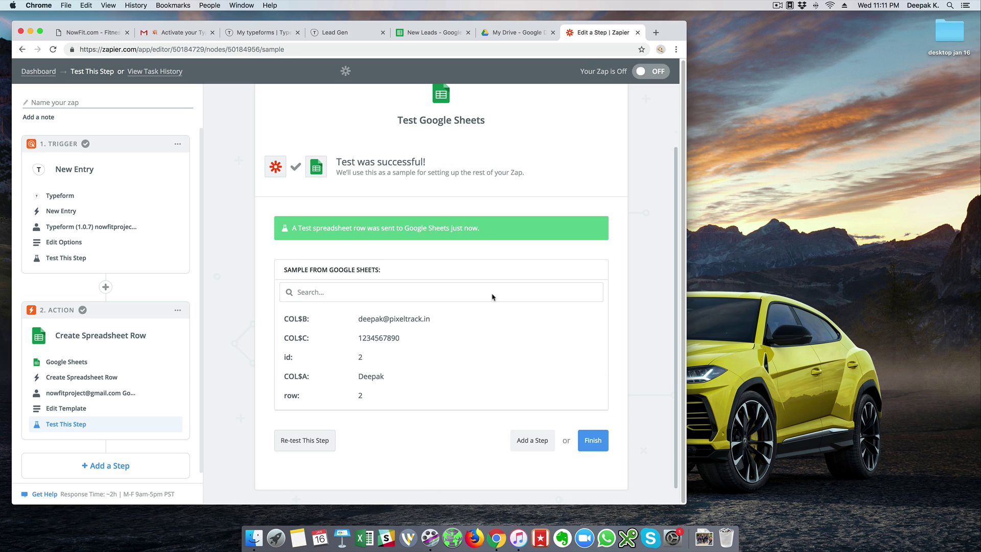
{"action": "left_click", "coordinate": [412, 34]}
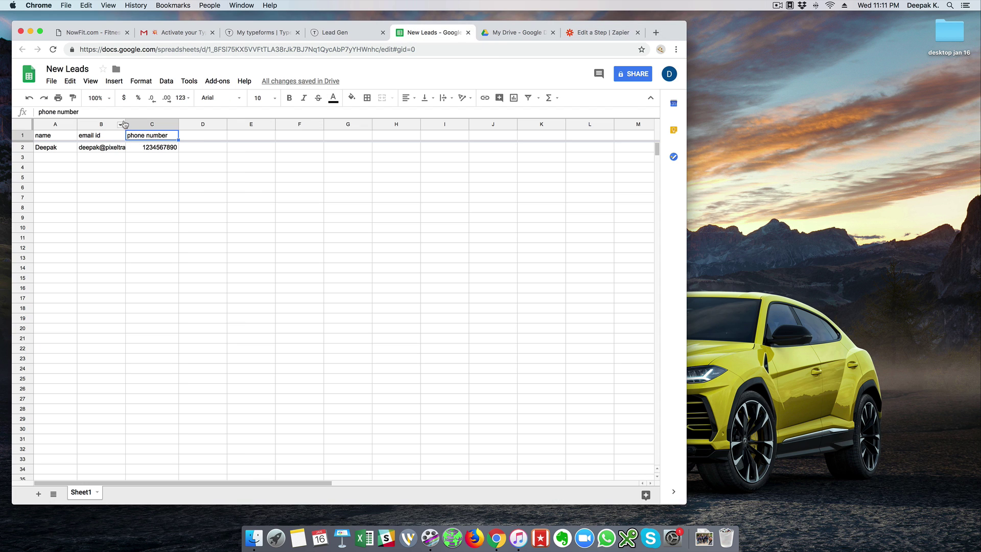
{"action": "left_click_drag", "start_coordinate": [125, 124], "coordinate": [150, 125]}
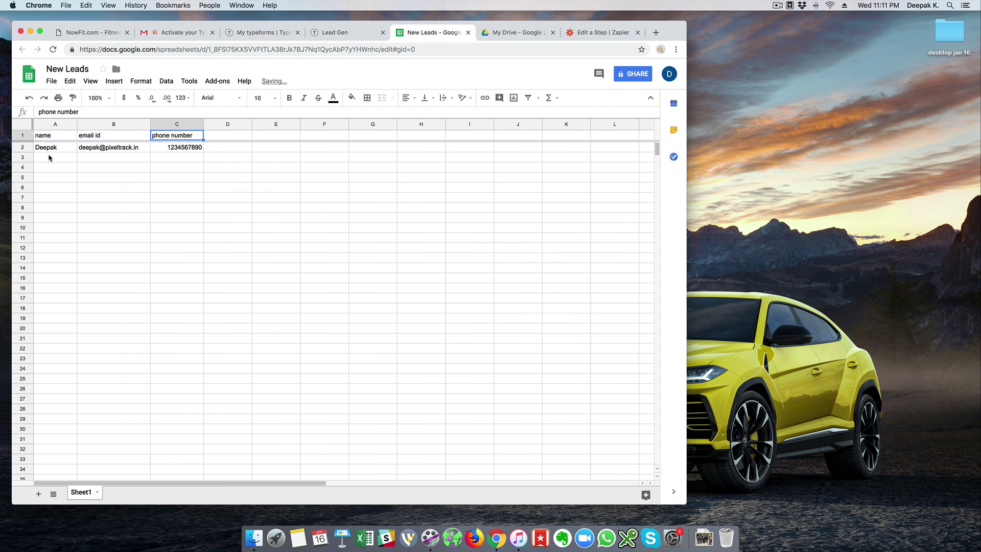
{"action": "left_click", "coordinate": [627, 31]}
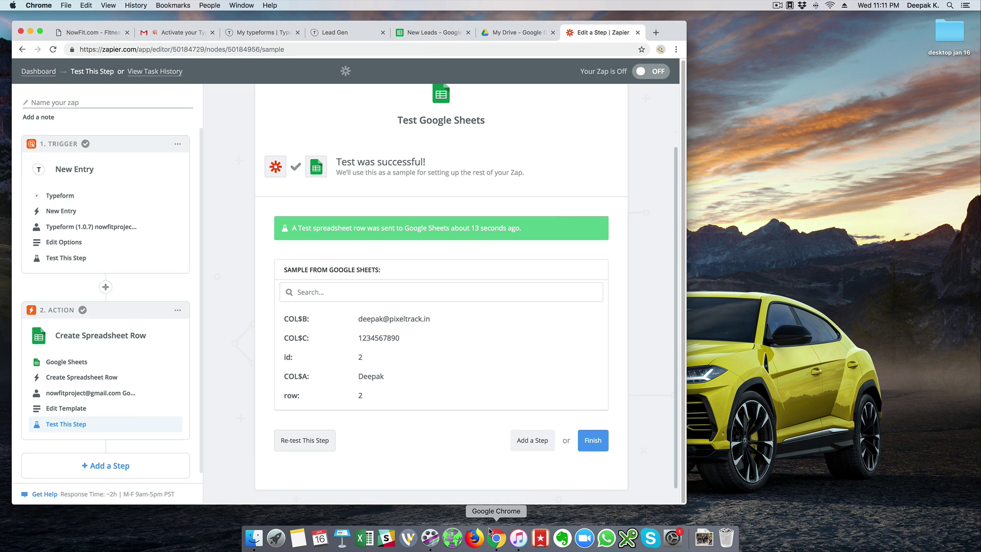
Turn the zap on, name it 'Sample', and view it on the dashboard.
{"action": "left_click", "coordinate": [594, 441]}
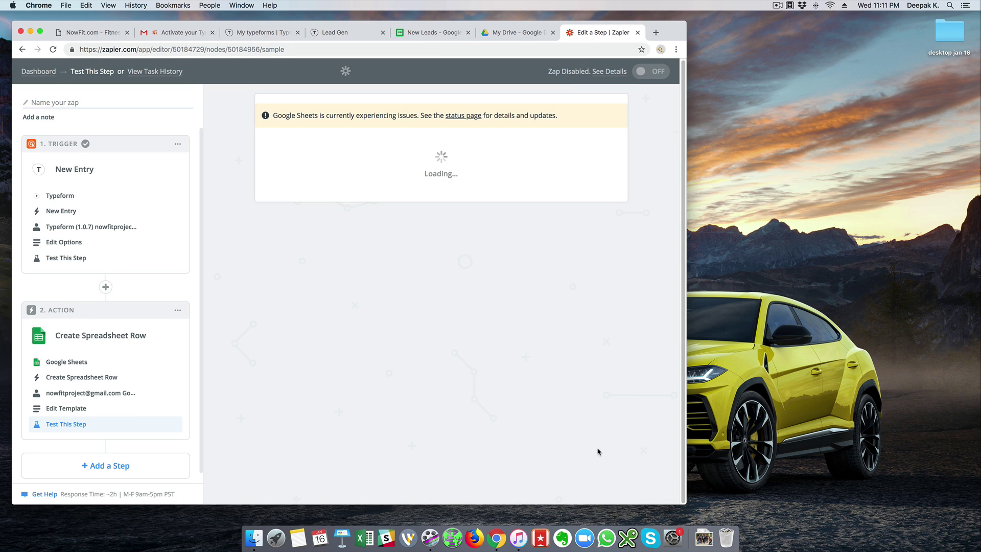
{"action": "left_click", "coordinate": [464, 243]}
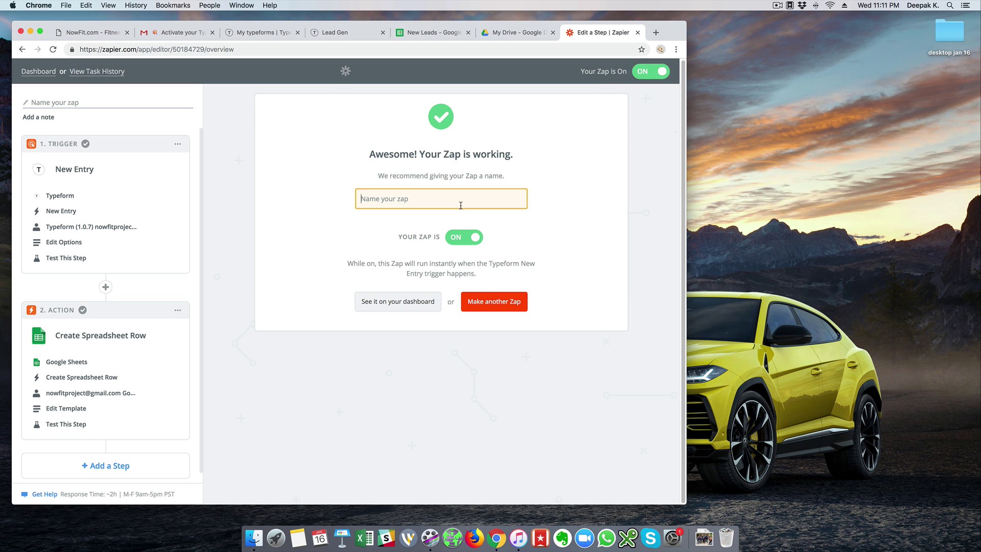
{"action": "type", "text": "Sample"}
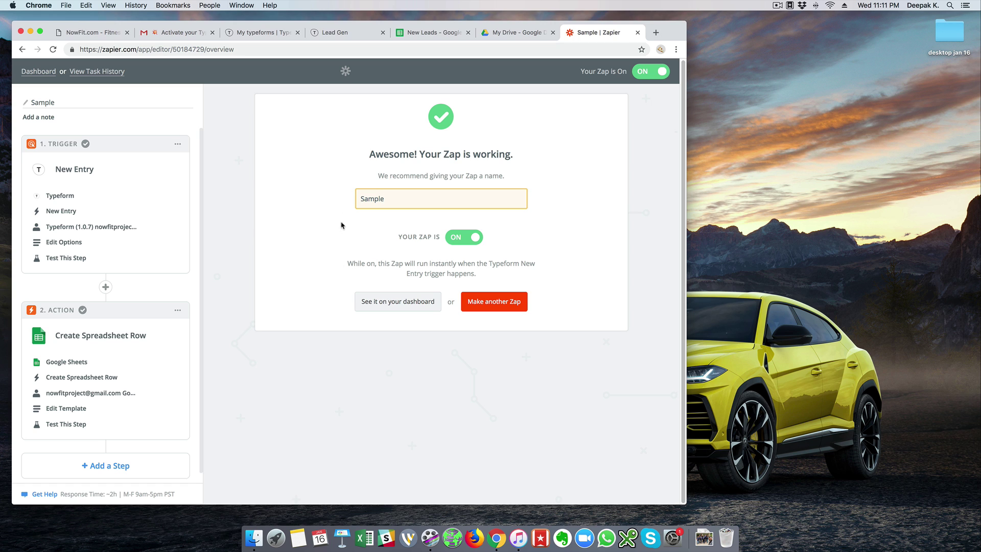
{"action": "left_click", "coordinate": [89, 107]}
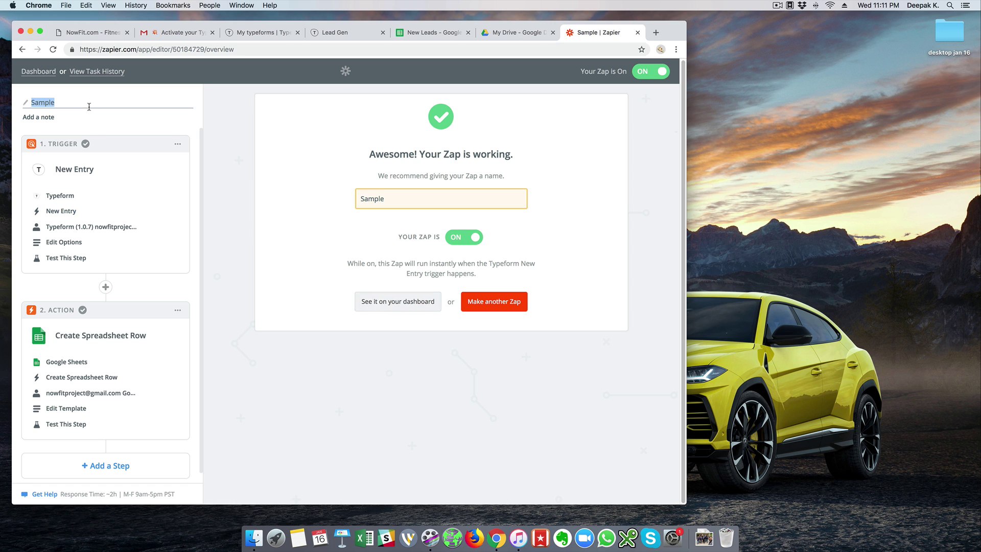
{"action": "left_click", "coordinate": [428, 305]}
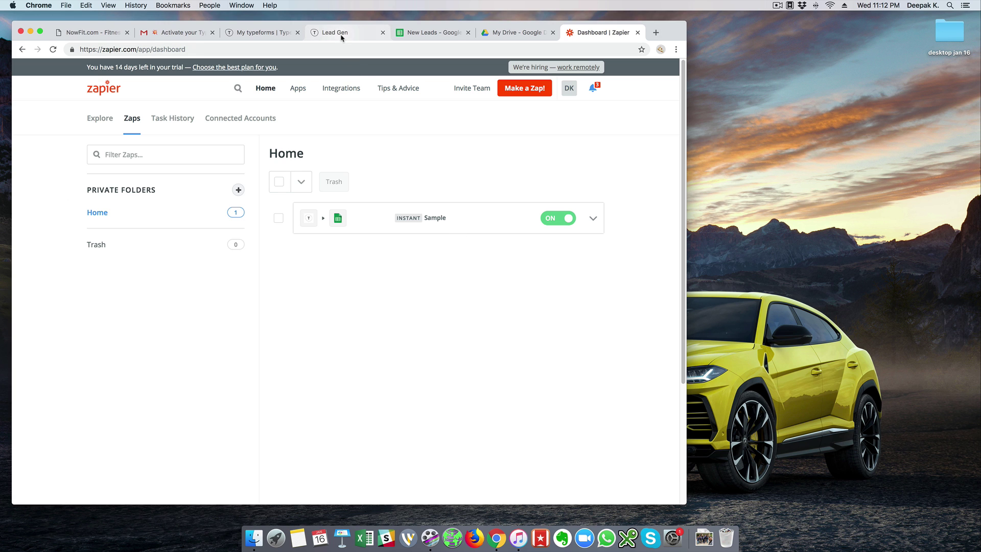
Move the Lead Gen form into its own window and reload it for a new entry.
{"action": "left_click_drag", "start_coordinate": [342, 35], "coordinate": [600, 88]}
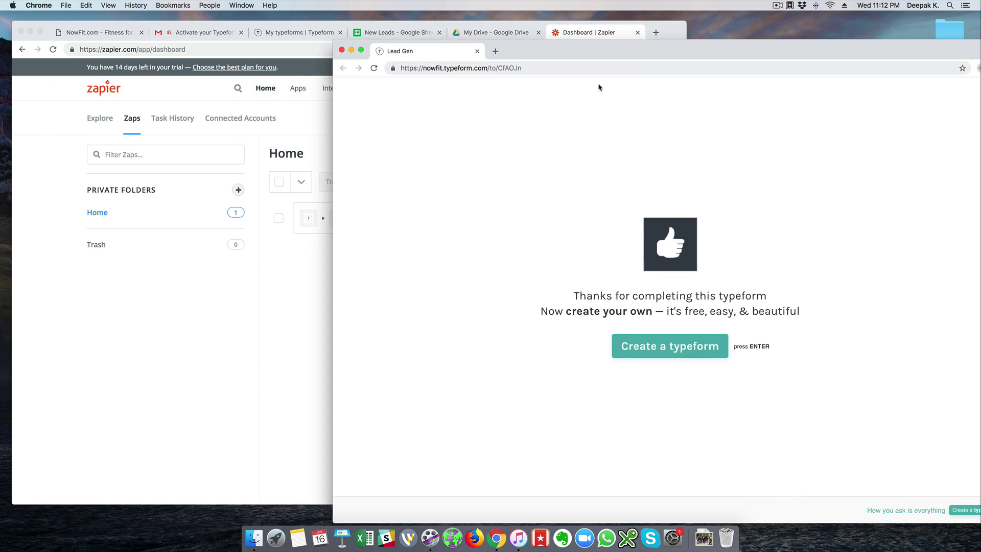
{"action": "left_click", "coordinate": [565, 69]}
{"action": "key", "text": "Return"}
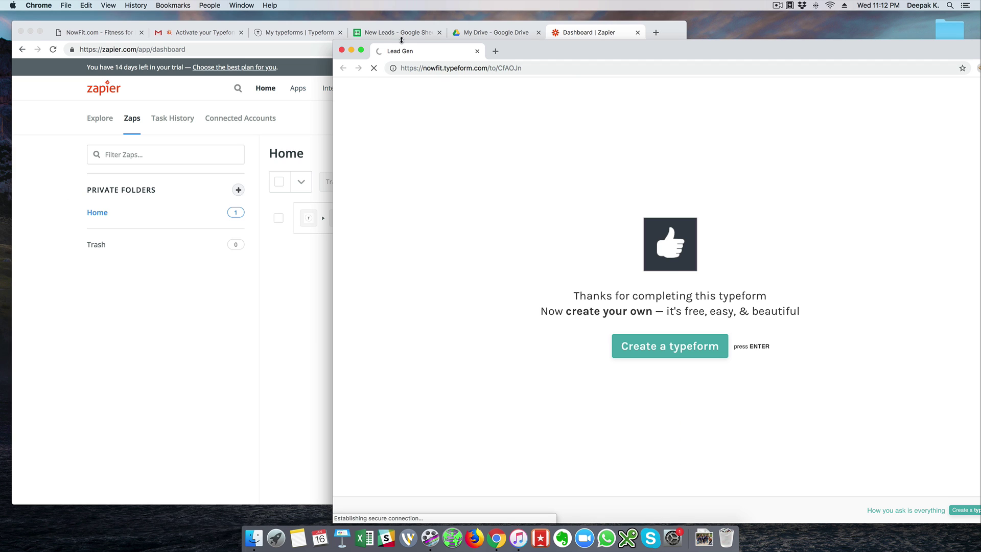
Resize the form and Zapier dashboard windows to sit side by side.
{"action": "left_click_drag", "start_coordinate": [355, 43], "coordinate": [512, 25]}
{"action": "left_click_drag", "start_coordinate": [753, 35], "coordinate": [725, 35]}
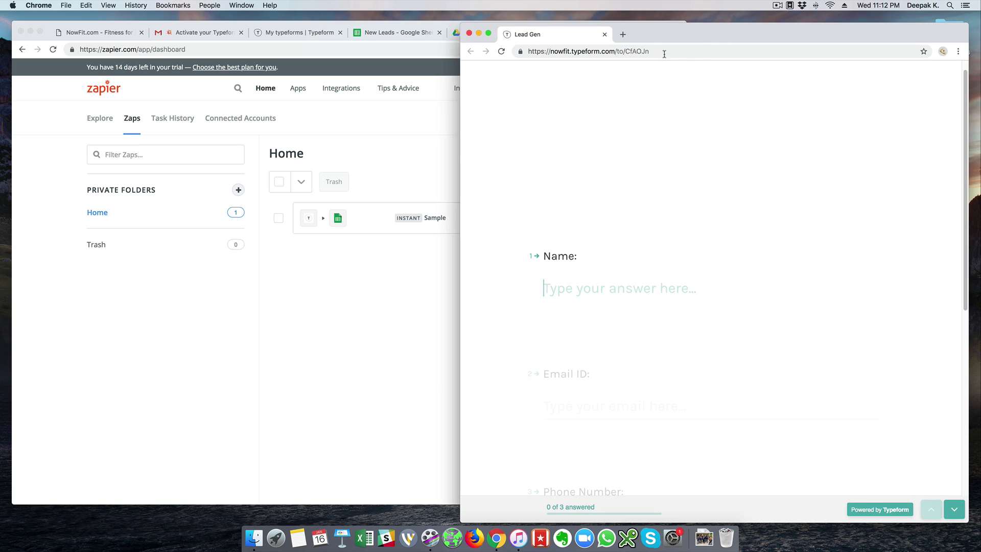
{"action": "left_click", "coordinate": [423, 180]}
{"action": "left_click_drag", "start_coordinate": [686, 153], "coordinate": [473, 168]}
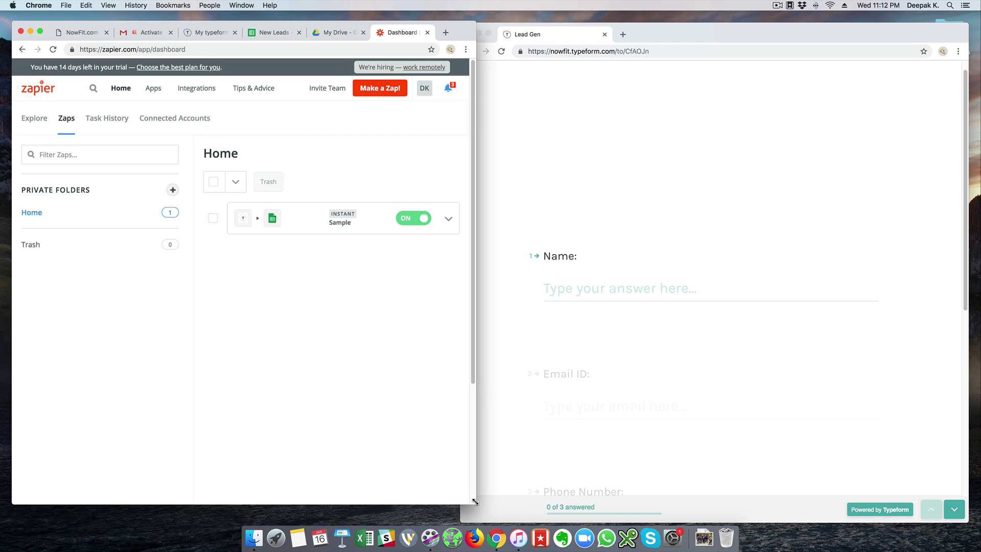
{"action": "left_click_drag", "start_coordinate": [473, 505], "coordinate": [490, 516]}
{"action": "left_click", "coordinate": [679, 451]}
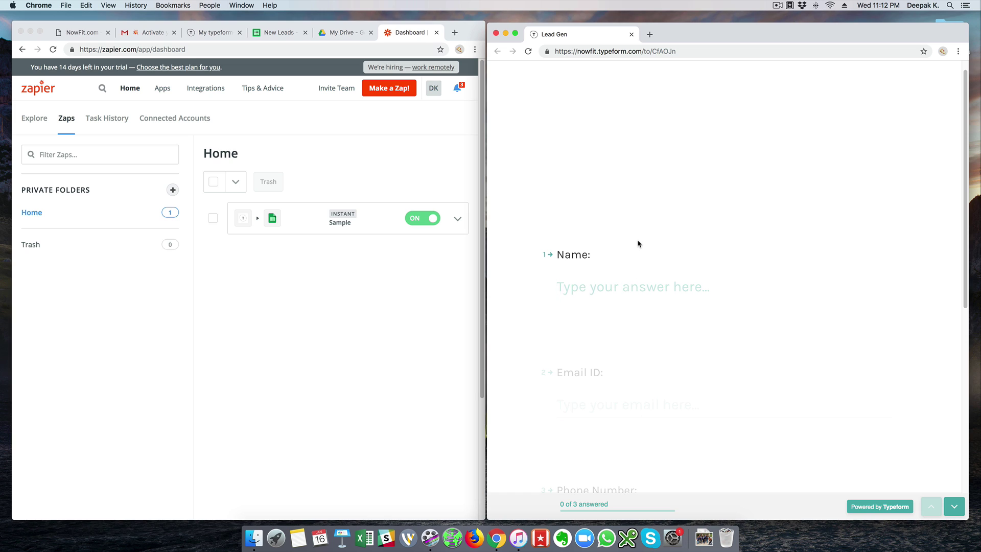
{"action": "scroll", "coordinate": [639, 241], "scroll_direction": "down", "scroll_amount": 1}
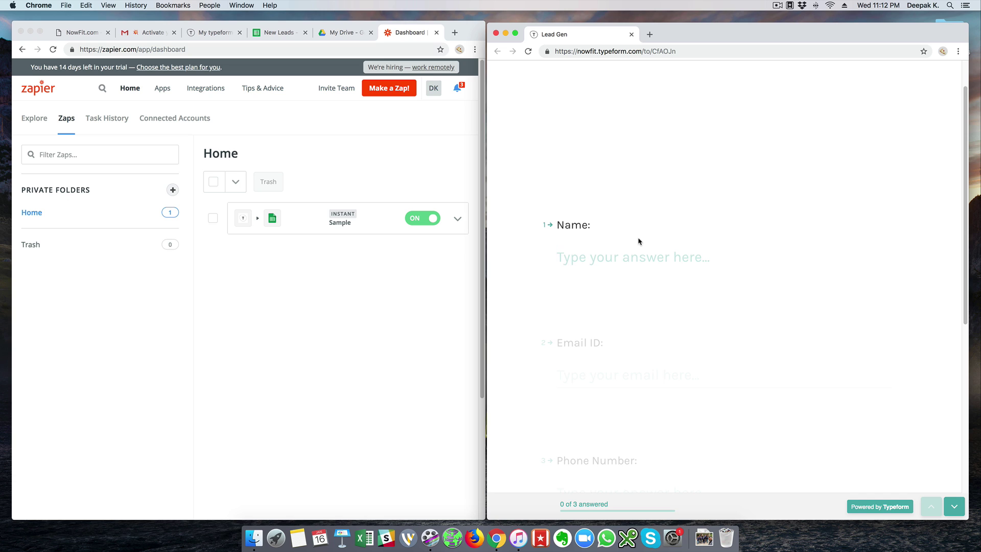
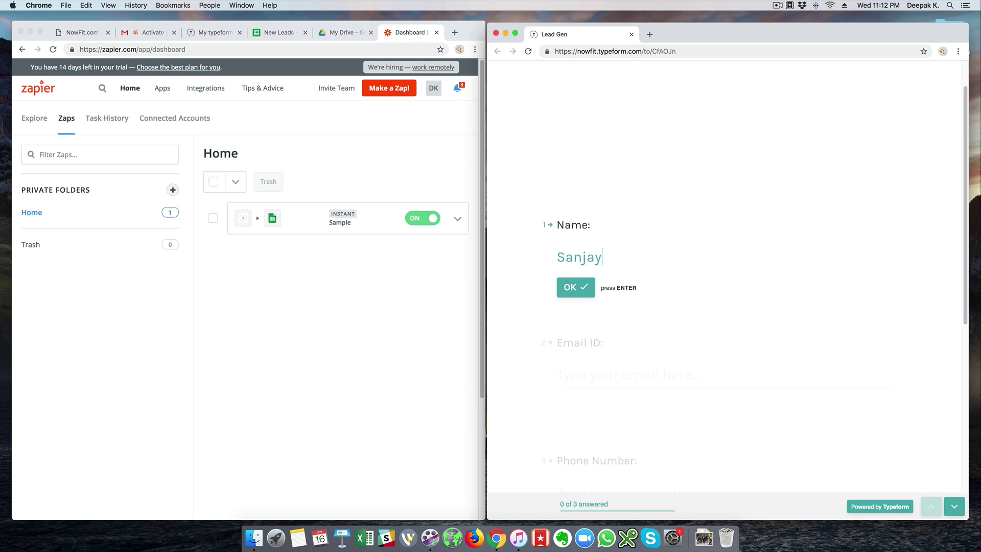
Answer the Lead Gen form with the lead's full name, email address and phone number, and submit it.
{"action": "key", "text": "Return"}
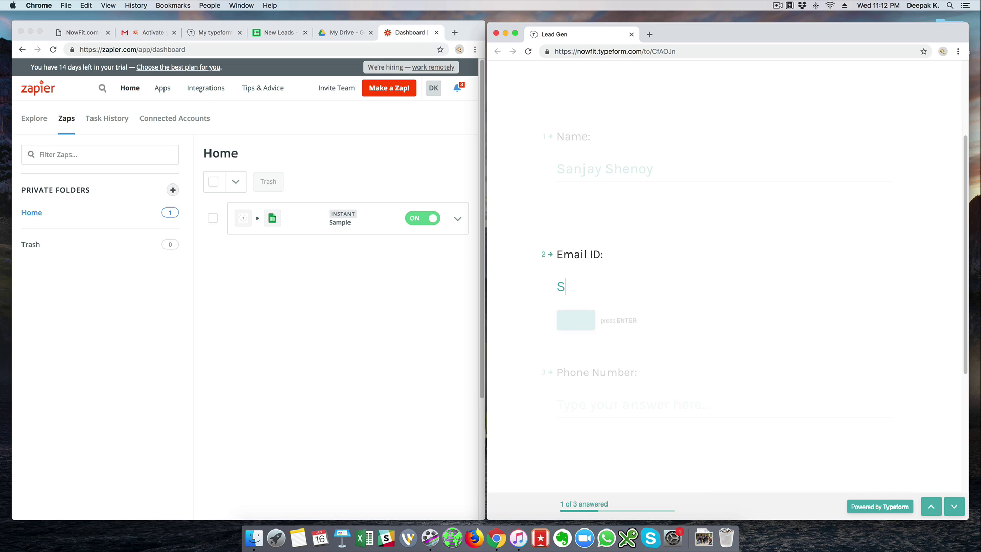
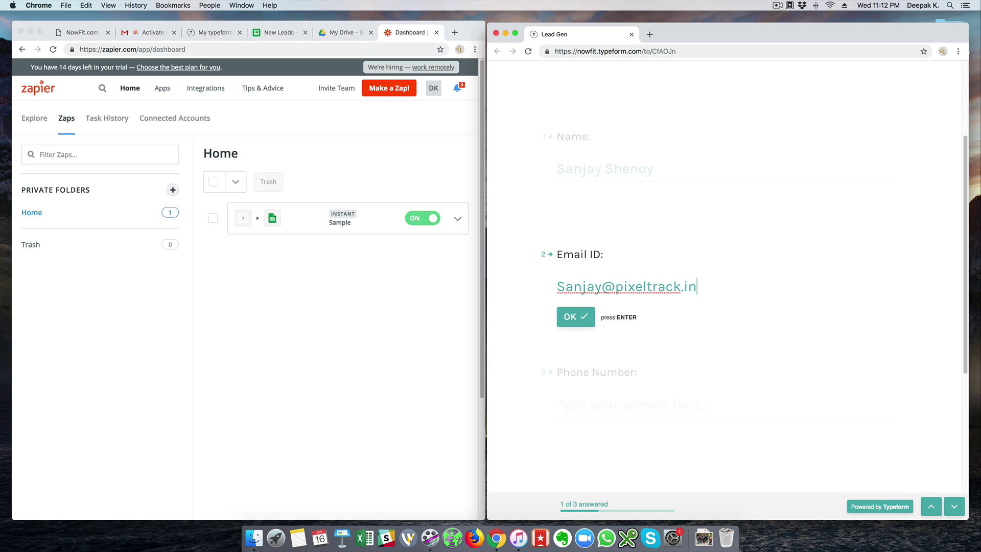
{"action": "key", "text": "Return"}
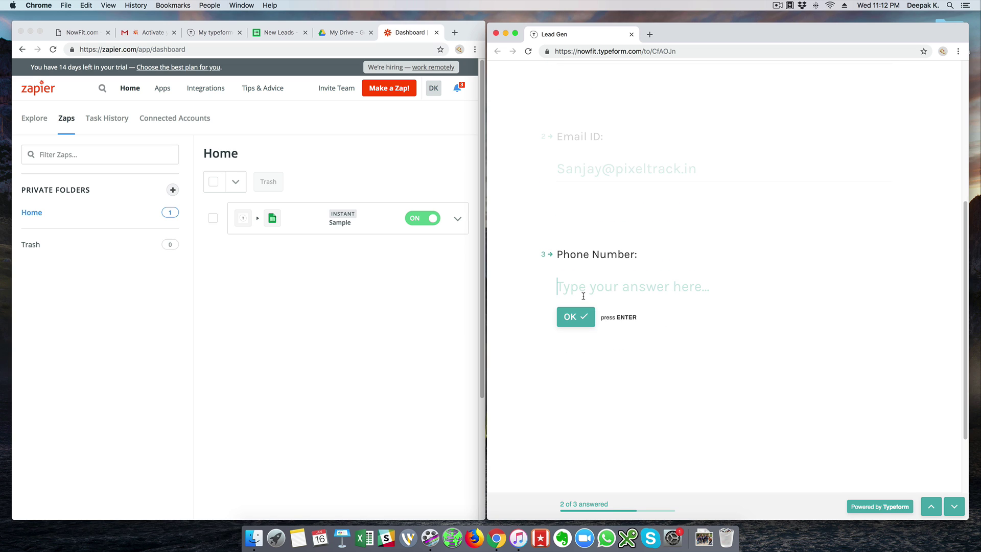
{"action": "type", "text": "56789"}
{"action": "left_click", "coordinate": [275, 32]}
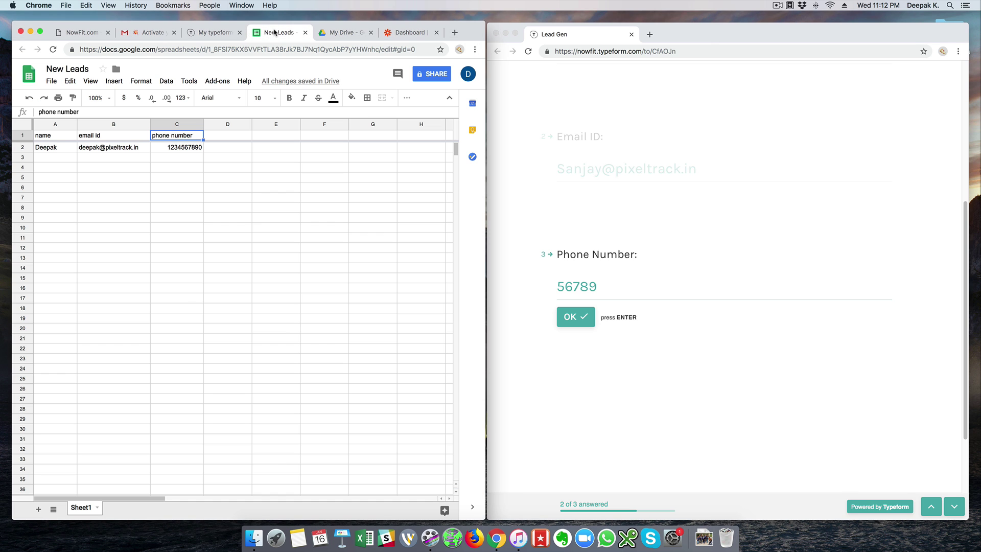
{"action": "left_click", "coordinate": [575, 382]}
{"action": "left_click", "coordinate": [578, 326]}
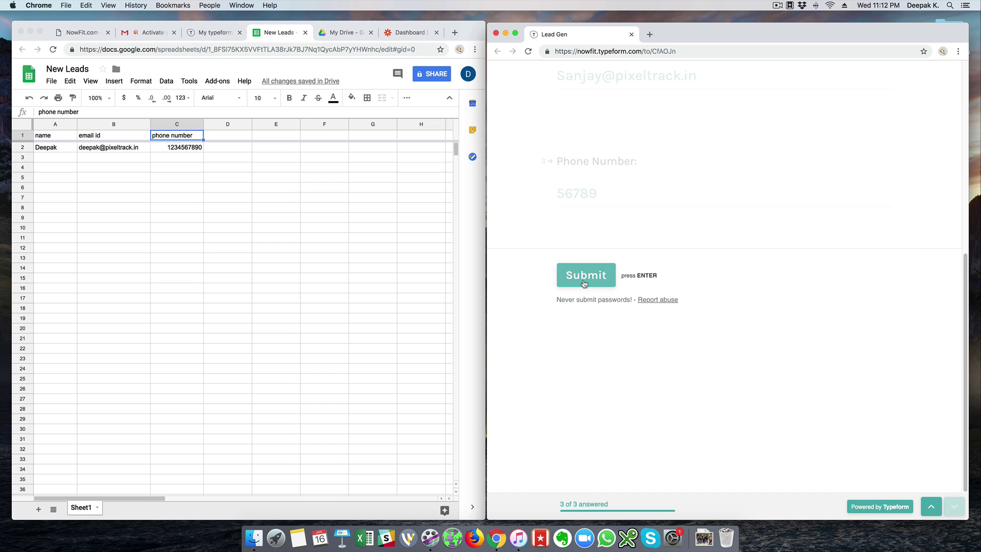
{"action": "left_click", "coordinate": [584, 283]}
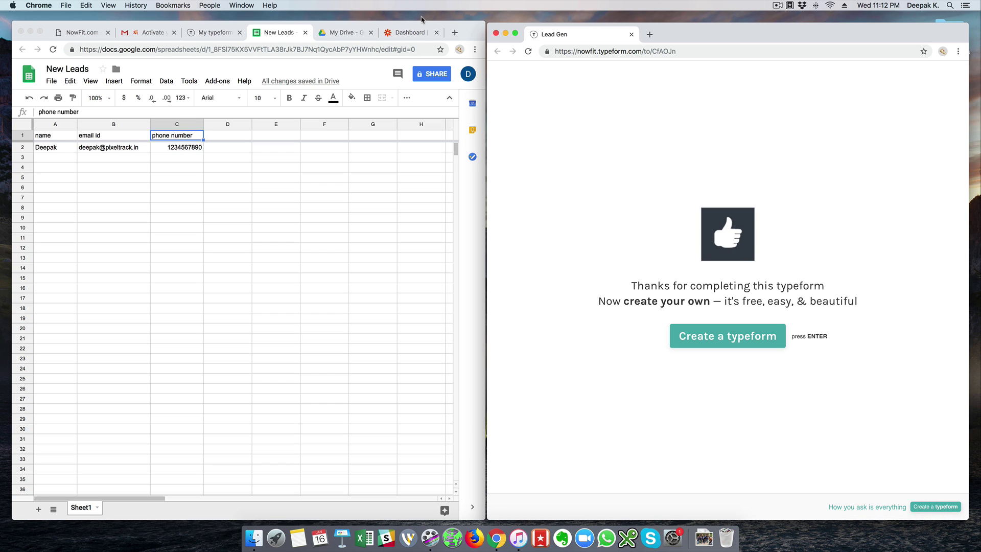
Check the new lead in row 3 of New Leads and widen column A to fit full names.
{"action": "left_click", "coordinate": [56, 164]}
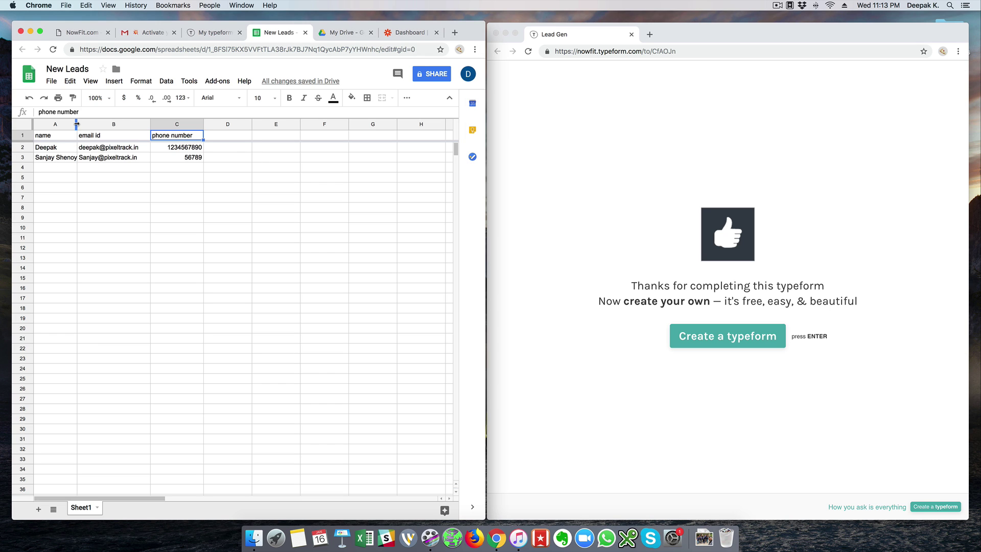
{"action": "left_click_drag", "start_coordinate": [76, 125], "coordinate": [89, 124]}
{"action": "left_click", "coordinate": [103, 179]}
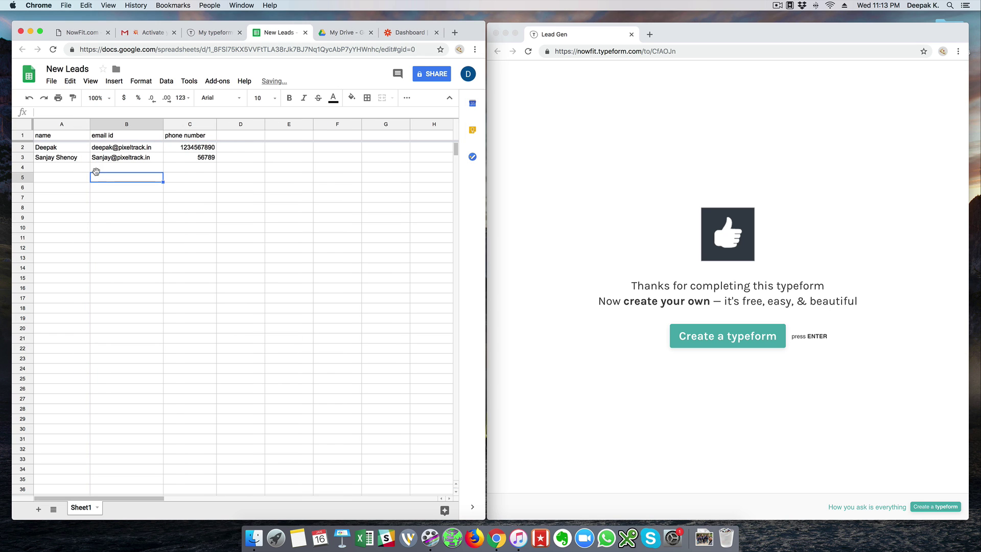
{"action": "left_click", "coordinate": [94, 169]}
{"action": "left_click", "coordinate": [85, 171]}
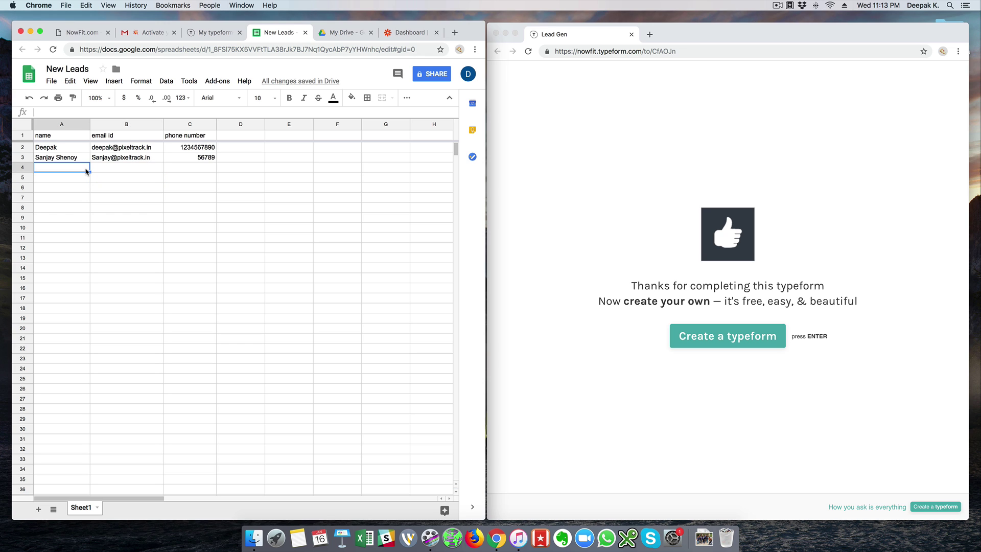
{"action": "left_click", "coordinate": [396, 33]}
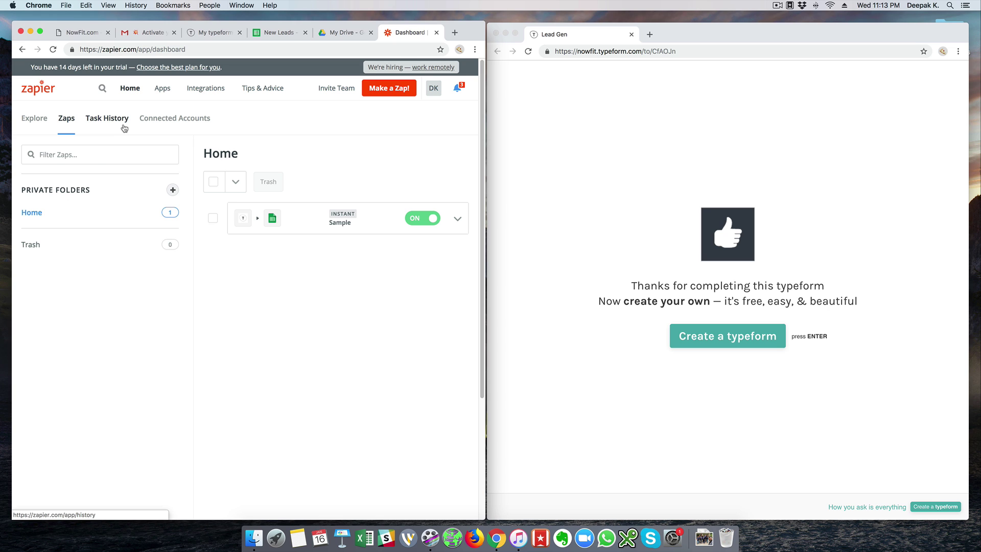
Open the Task History and review the Sample zap's successful run details.
{"action": "left_click", "coordinate": [124, 129]}
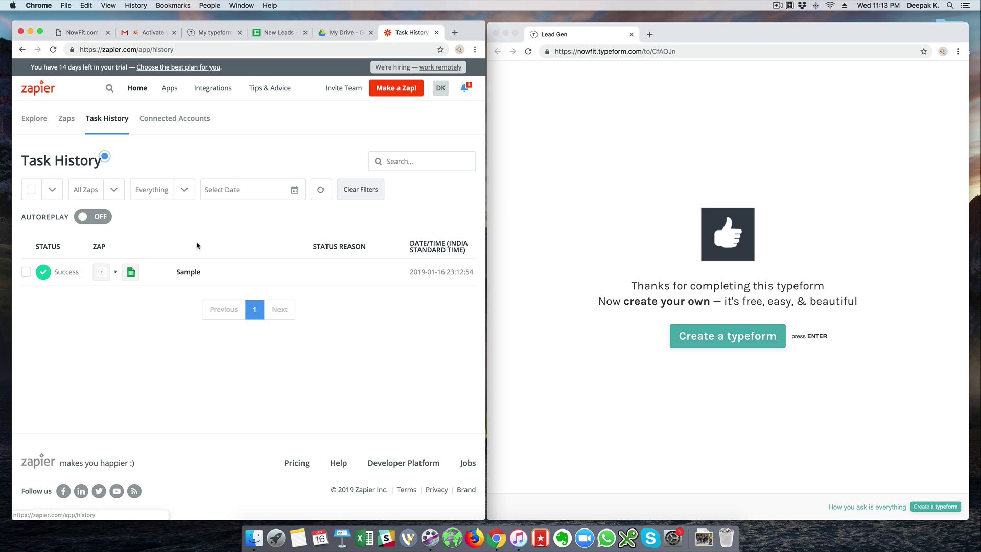
{"action": "left_click", "coordinate": [202, 273]}
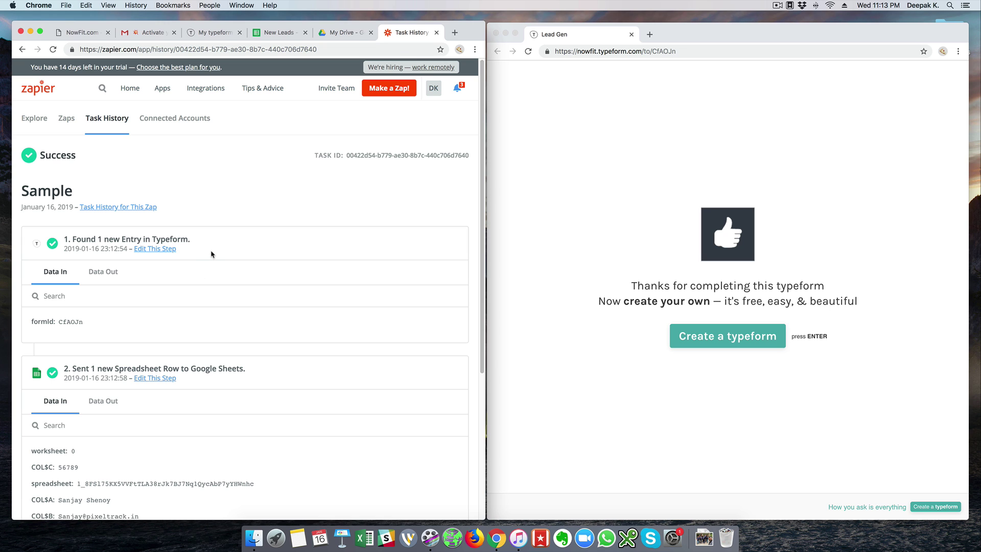
{"action": "scroll", "coordinate": [211, 254], "scroll_direction": "down", "scroll_amount": 2}
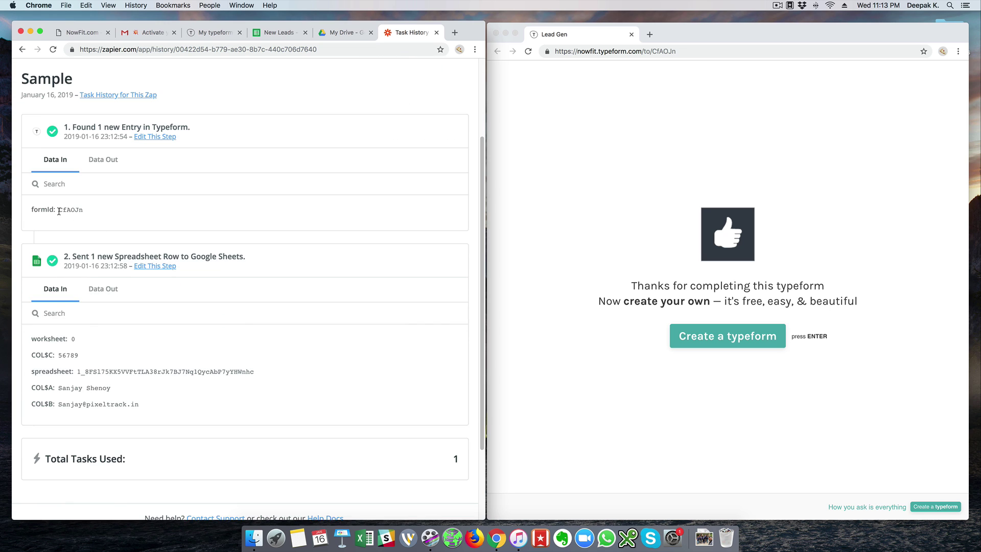
{"action": "scroll", "coordinate": [184, 284], "scroll_direction": "down", "scroll_amount": 2}
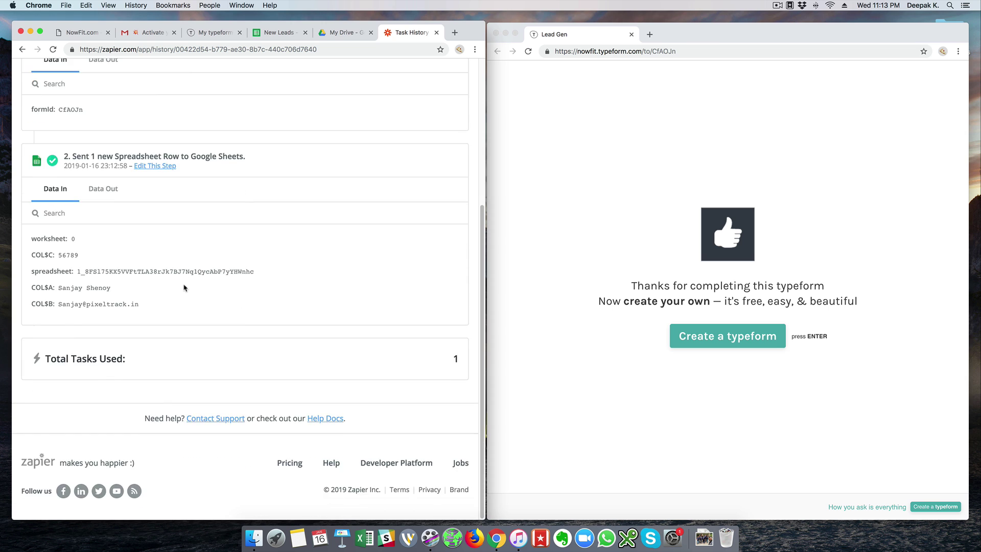
{"action": "scroll", "coordinate": [184, 284], "scroll_direction": "up", "scroll_amount": 5}
{"action": "left_click", "coordinate": [66, 119]}
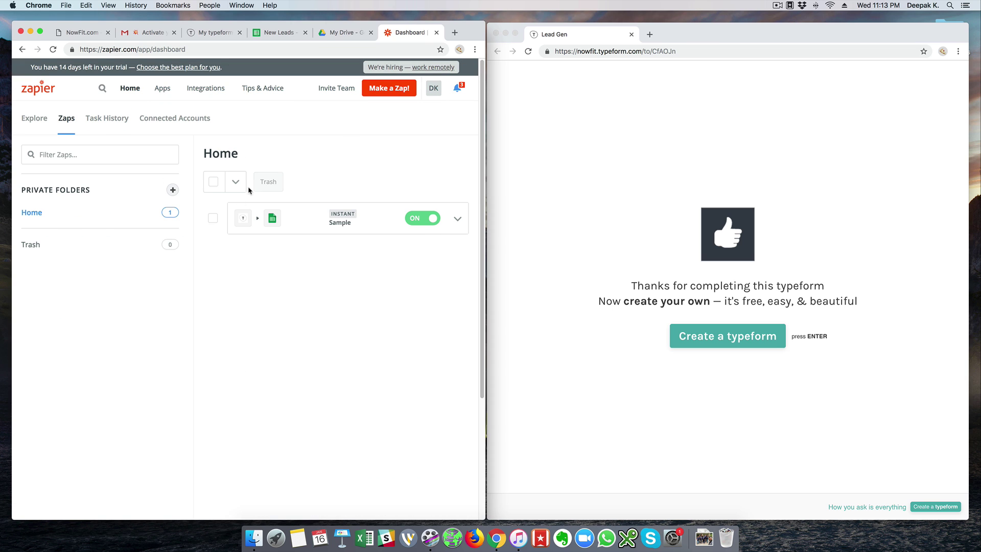
Reopen the Sample run and highlight its total of 1 task used.
{"action": "left_click", "coordinate": [107, 118]}
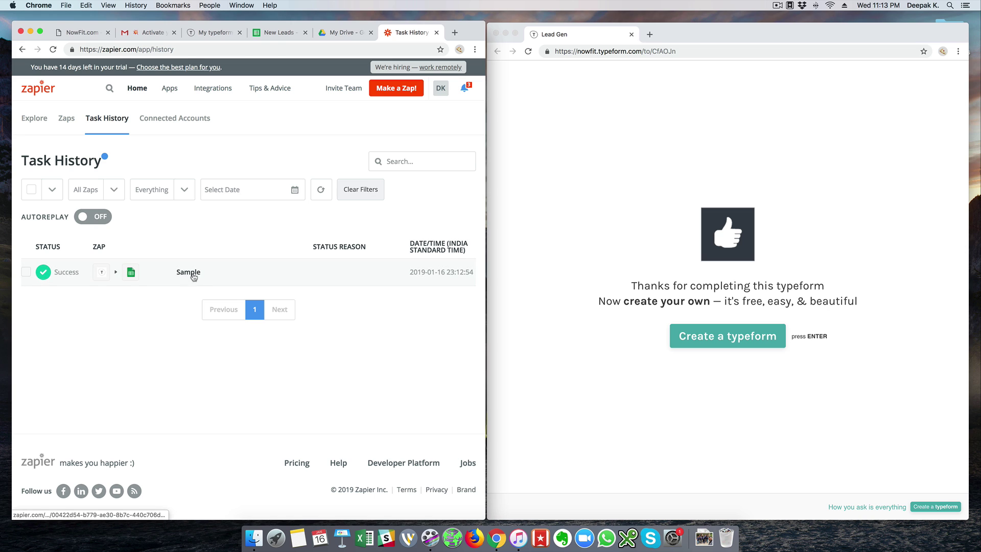
{"action": "left_click", "coordinate": [194, 274]}
{"action": "scroll", "coordinate": [319, 286], "scroll_direction": "down", "scroll_amount": 4}
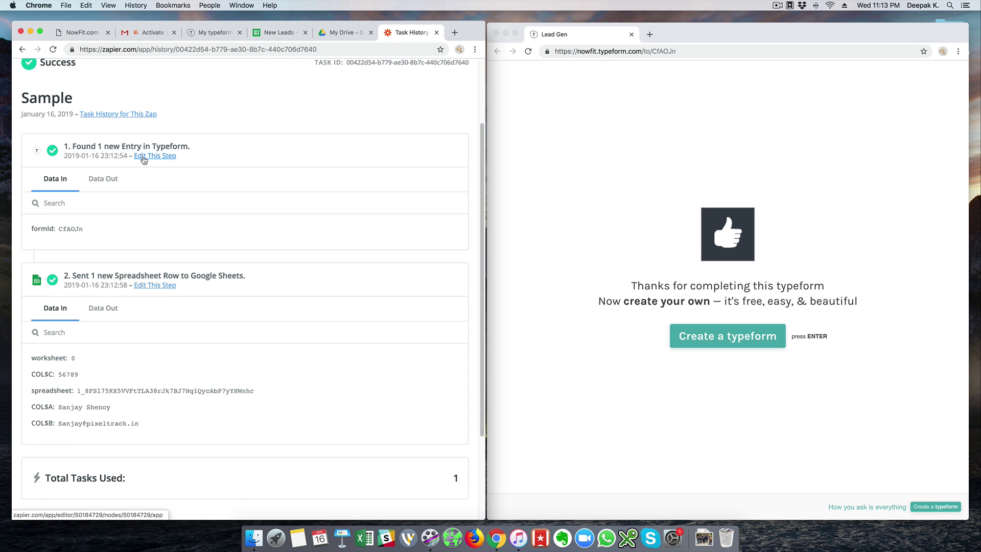
{"action": "scroll", "coordinate": [266, 255], "scroll_direction": "down", "scroll_amount": 5}
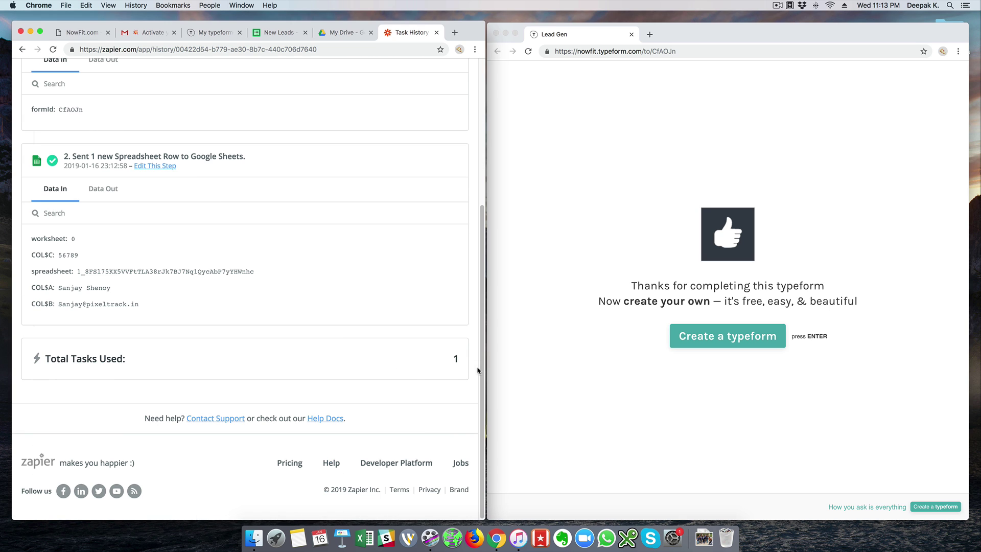
{"action": "left_click_drag", "start_coordinate": [461, 361], "coordinate": [453, 360]}
{"action": "scroll", "coordinate": [425, 322], "scroll_direction": "up", "scroll_amount": 8}
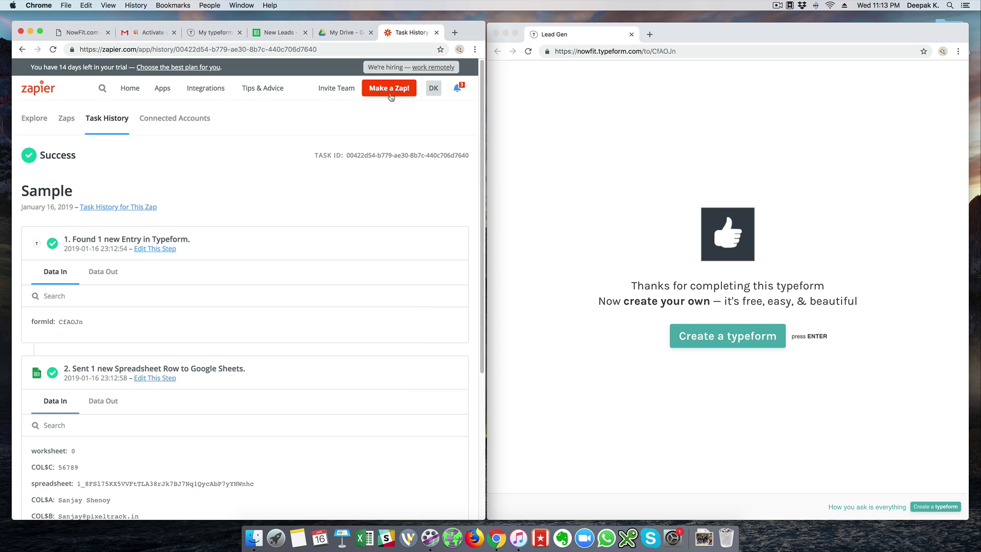
Check the plan's 1000 monthly task limit, then go back to the Zaps dashboard.
{"action": "left_click", "coordinate": [434, 92]}
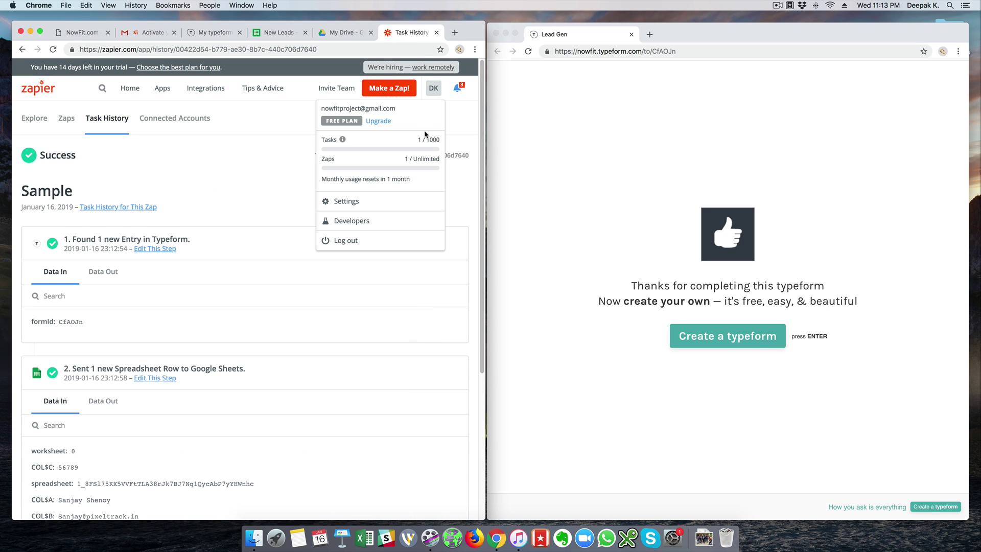
{"action": "left_click_drag", "start_coordinate": [427, 140], "coordinate": [442, 144]}
{"action": "left_click", "coordinate": [463, 133]}
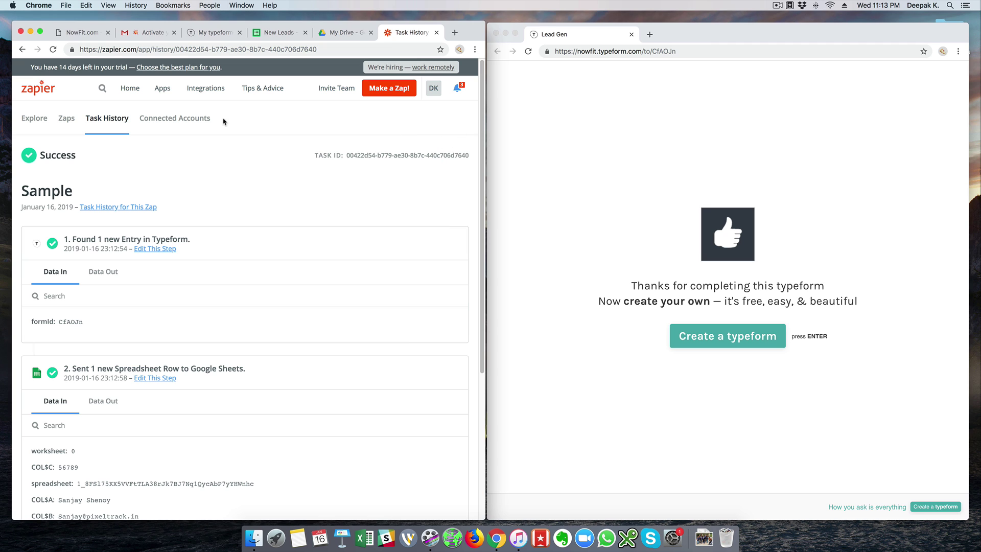
{"action": "left_click", "coordinate": [37, 120]}
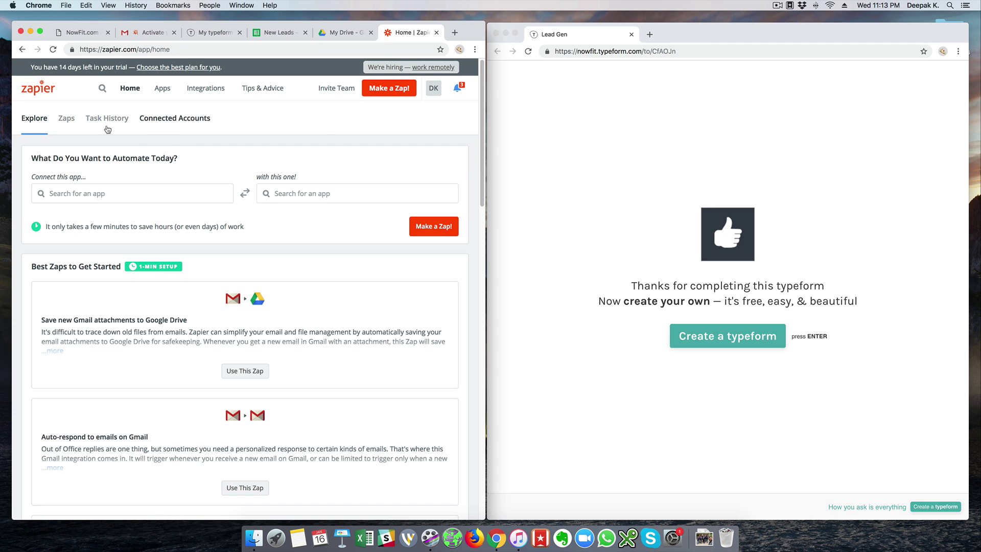
{"action": "left_click", "coordinate": [72, 125]}
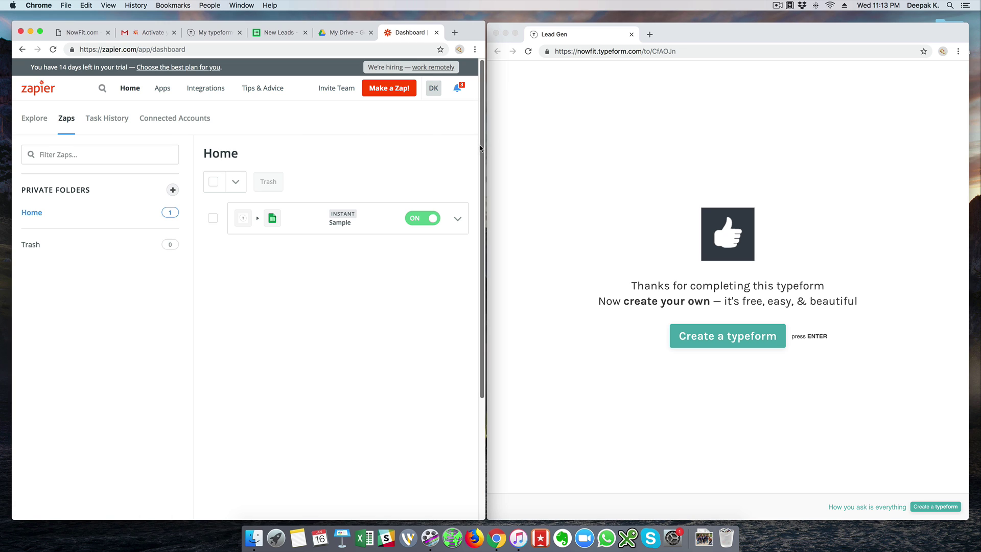
Create a new private folder named 'Samples'.
{"action": "left_click_drag", "start_coordinate": [487, 145], "coordinate": [487, 145]}
{"action": "left_click", "coordinate": [459, 220]}
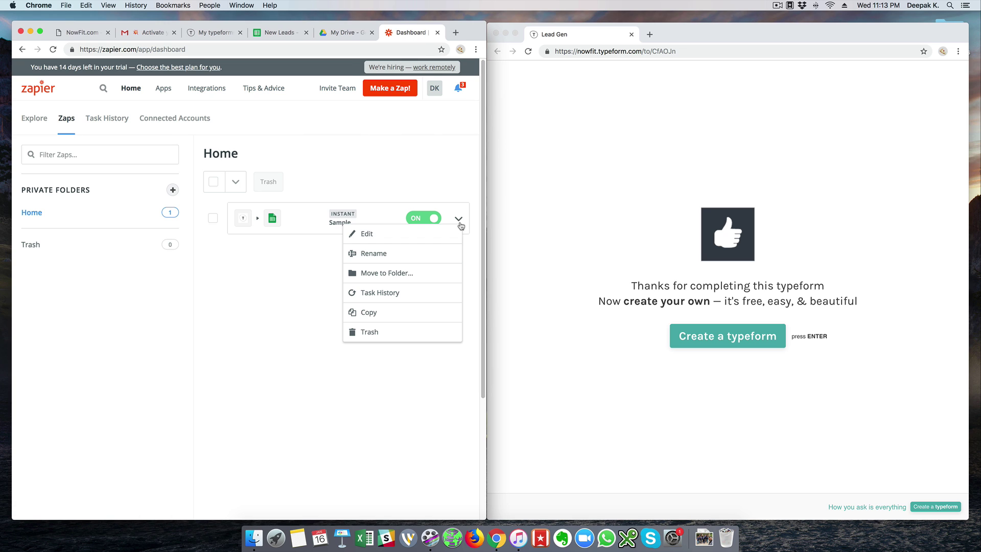
{"action": "left_click", "coordinate": [57, 249]}
{"action": "left_click", "coordinate": [173, 191]}
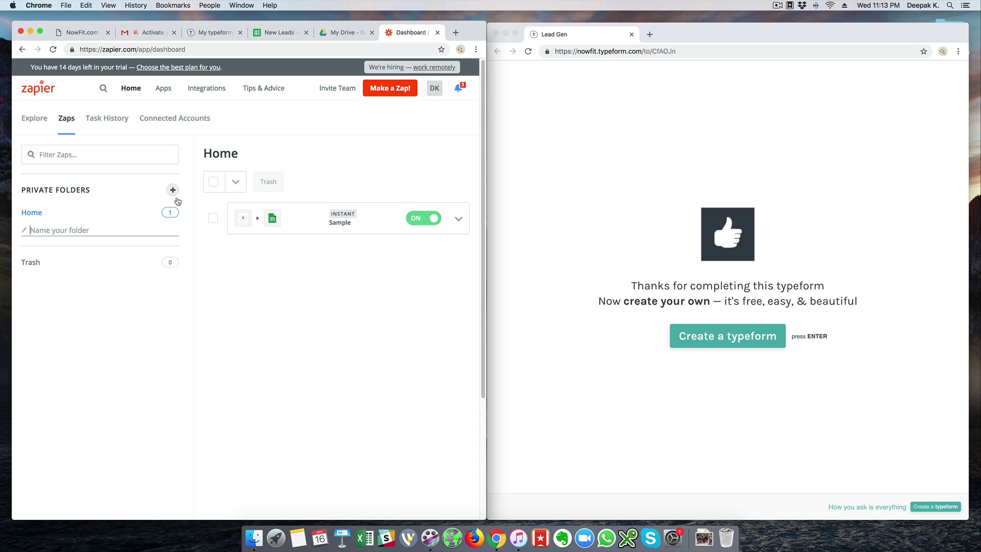
{"action": "type", "text": "Samples"}
{"action": "key", "text": "Return"}
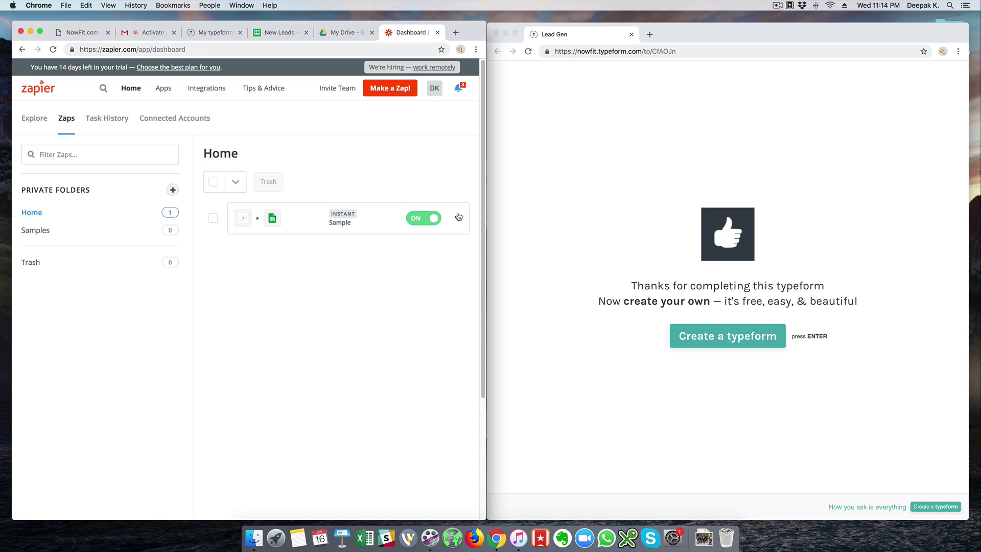
Move the Sample zap into the Samples folder and open that folder.
{"action": "left_click", "coordinate": [459, 218]}
{"action": "left_click", "coordinate": [440, 279]}
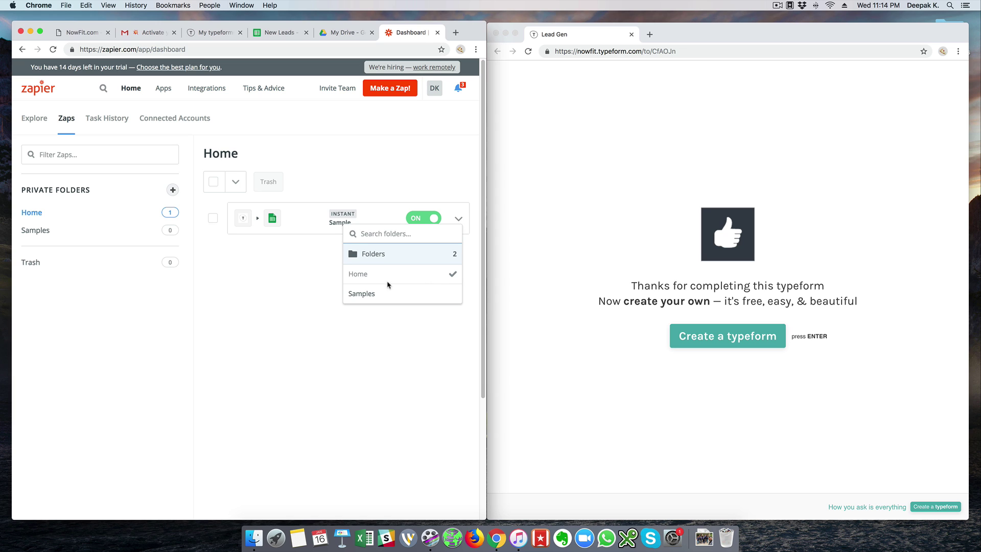
{"action": "left_click", "coordinate": [379, 303]}
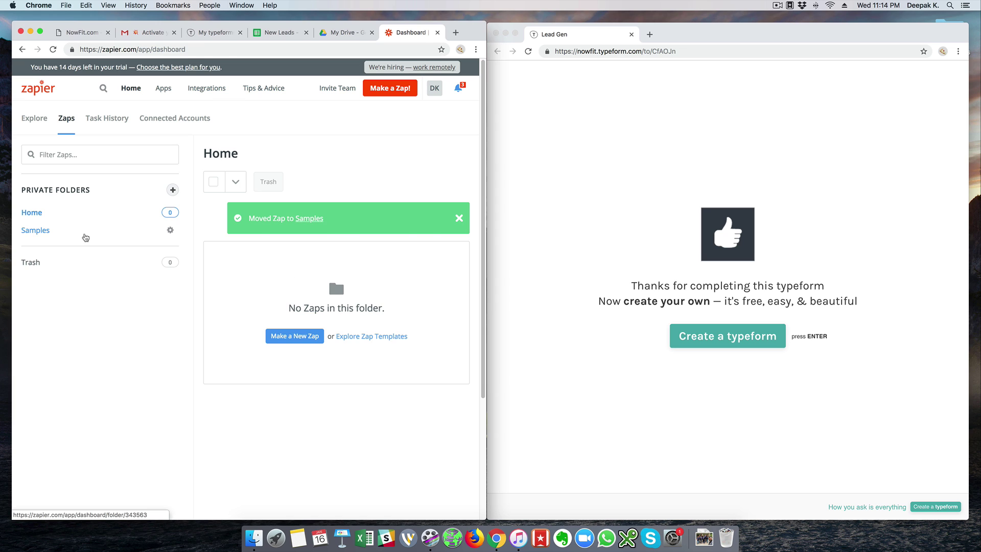
{"action": "left_click", "coordinate": [84, 235]}
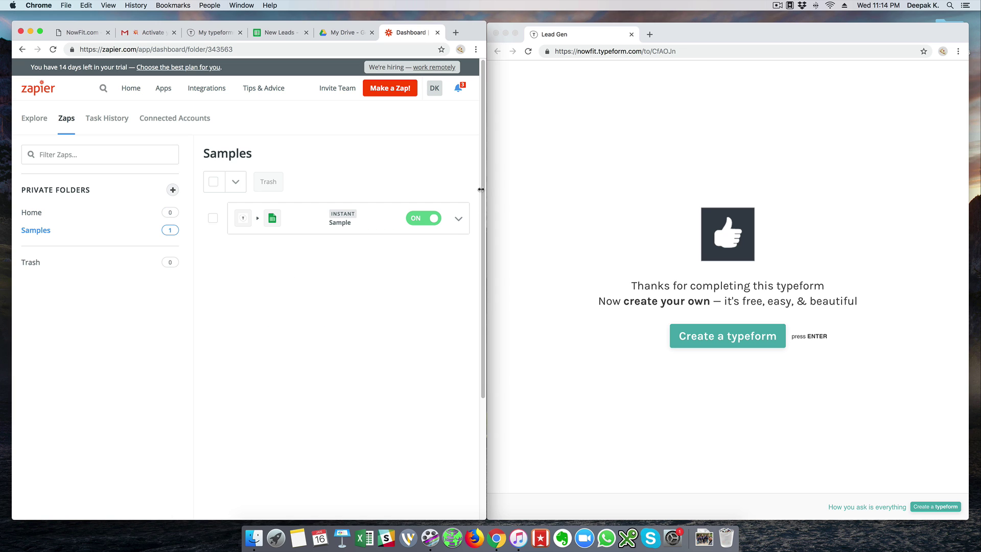
{"action": "left_click_drag", "start_coordinate": [481, 190], "coordinate": [469, 189]}
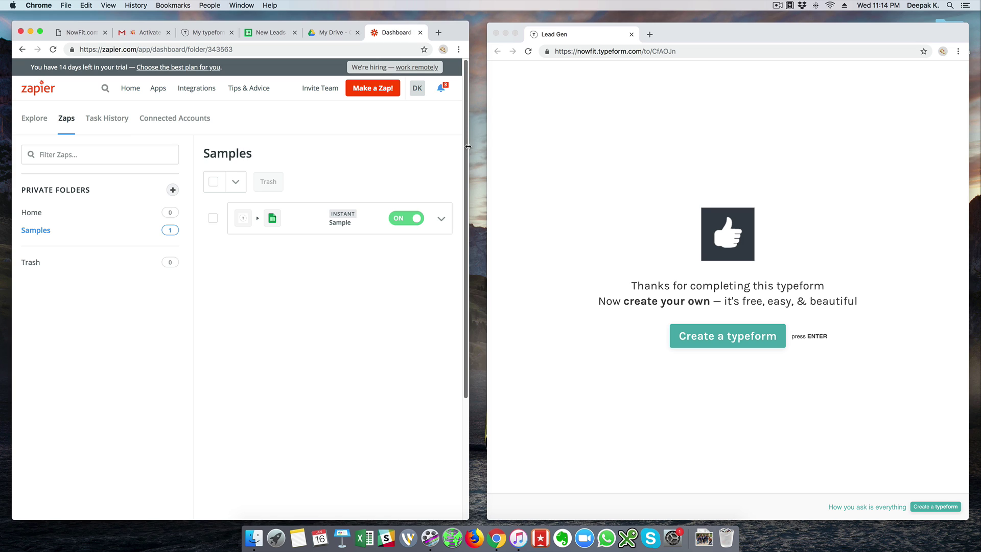
{"action": "left_click_drag", "start_coordinate": [468, 147], "coordinate": [480, 167]}
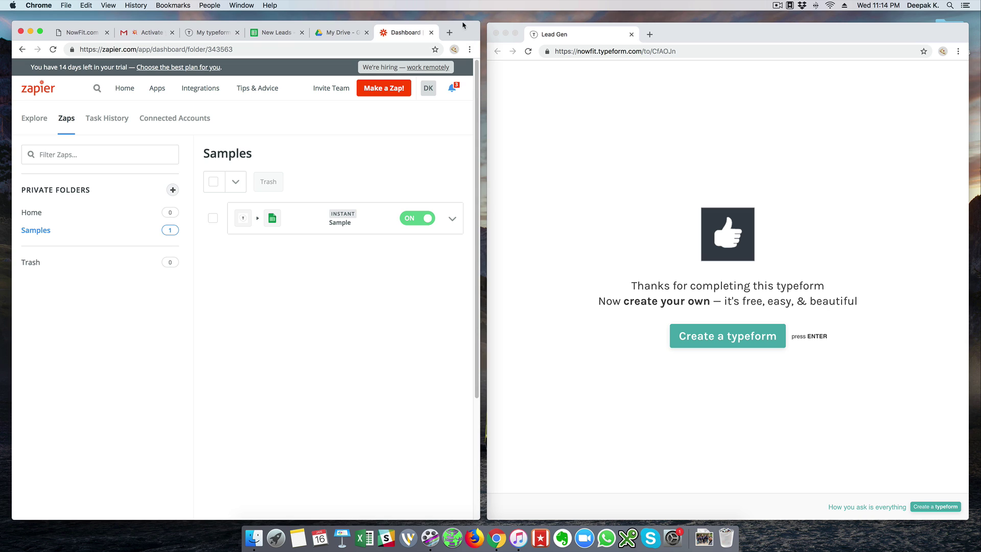
{"action": "left_click_drag", "start_coordinate": [465, 30], "coordinate": [470, 29]}
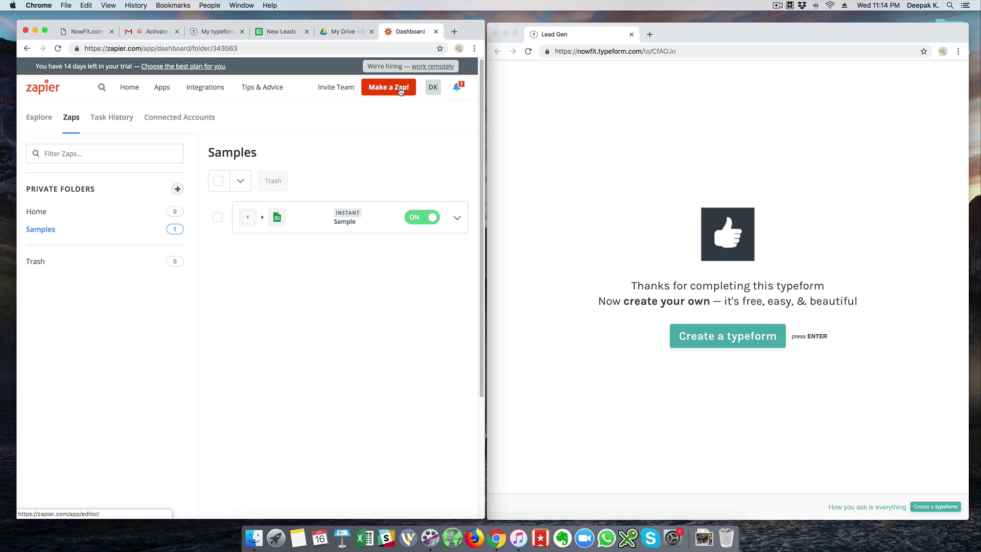
{"action": "left_click", "coordinate": [454, 32]}
{"action": "type", "text": "ww"}
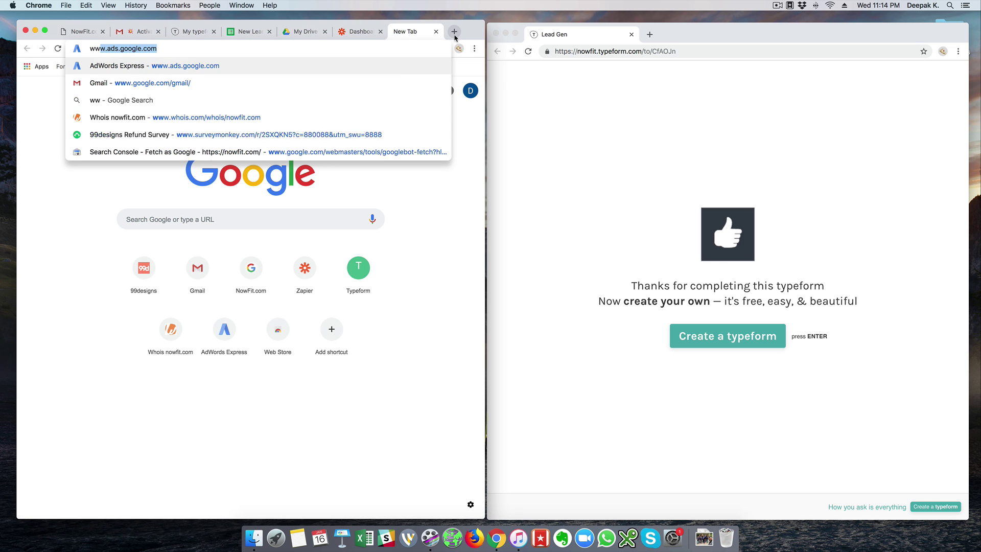
{"action": "type", "text": "w.learndigitaa"}
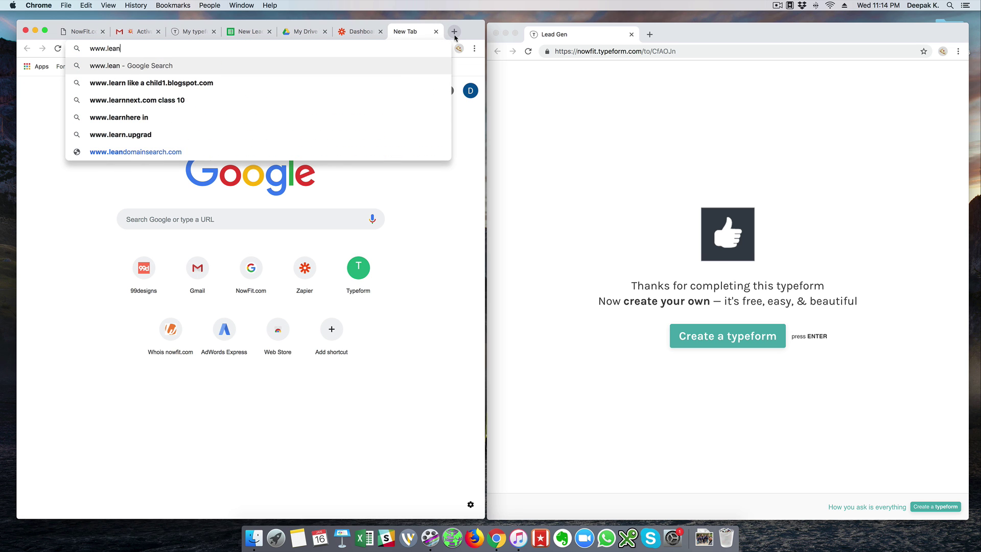
{"action": "key", "text": "BackSpace"}
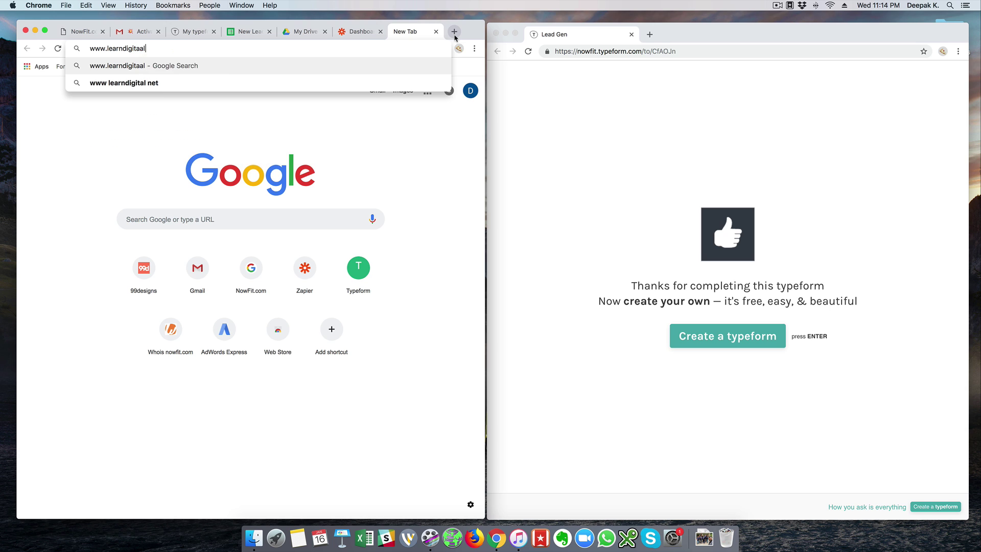
{"action": "type", "text": "lmarketing.com"}
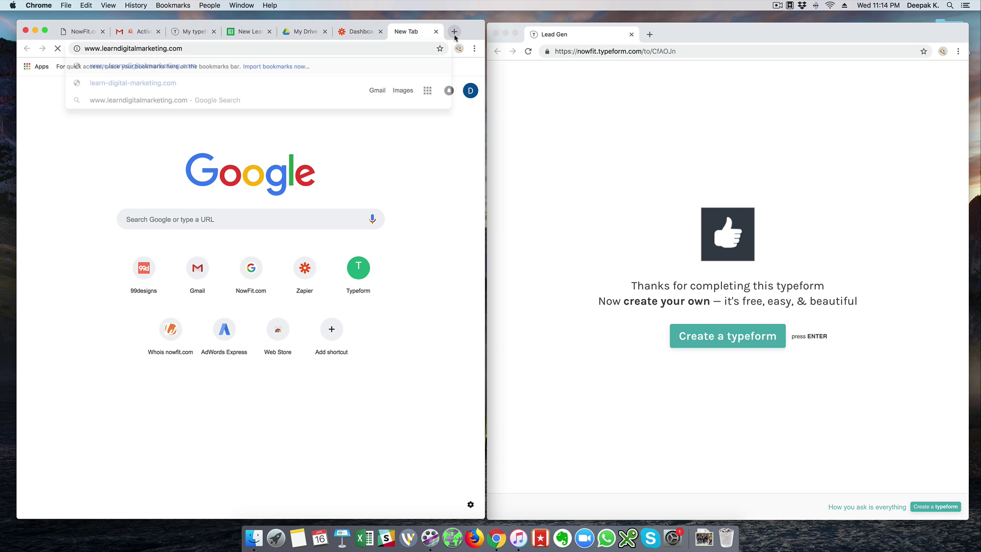
{"action": "key", "text": "Return"}
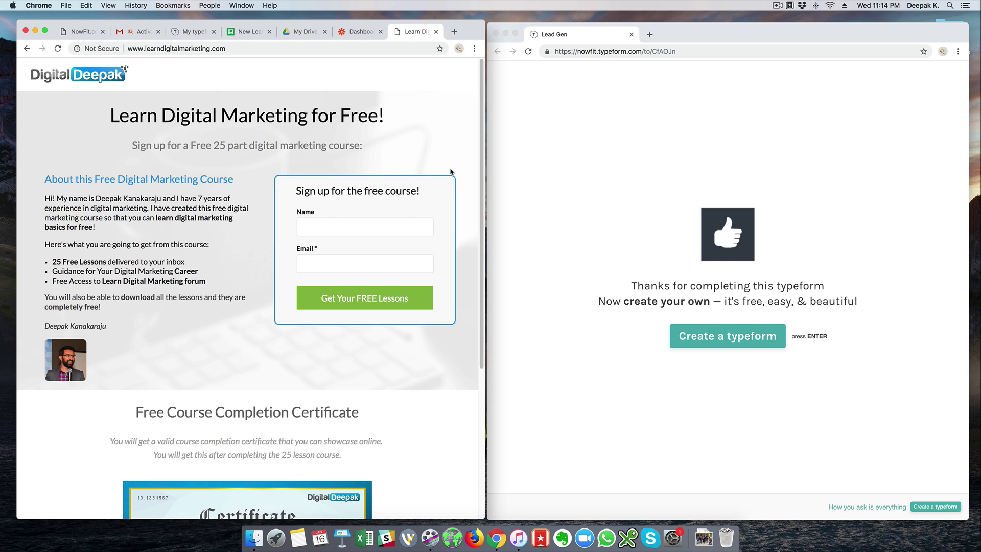
Look over the site's sign-up form Name and Email fields, then go back to the Zapier dashboard.
{"action": "left_click", "coordinate": [406, 226]}
{"action": "left_click", "coordinate": [402, 269]}
{"action": "left_click", "coordinate": [388, 163]}
{"action": "scroll", "coordinate": [388, 163], "scroll_direction": "down", "scroll_amount": 5}
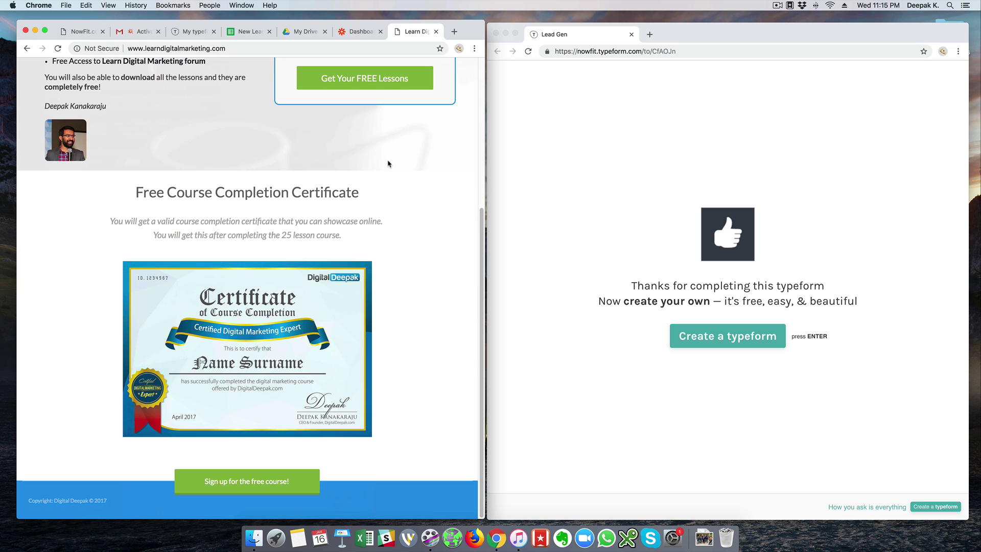
{"action": "scroll", "coordinate": [388, 163], "scroll_direction": "up", "scroll_amount": 5}
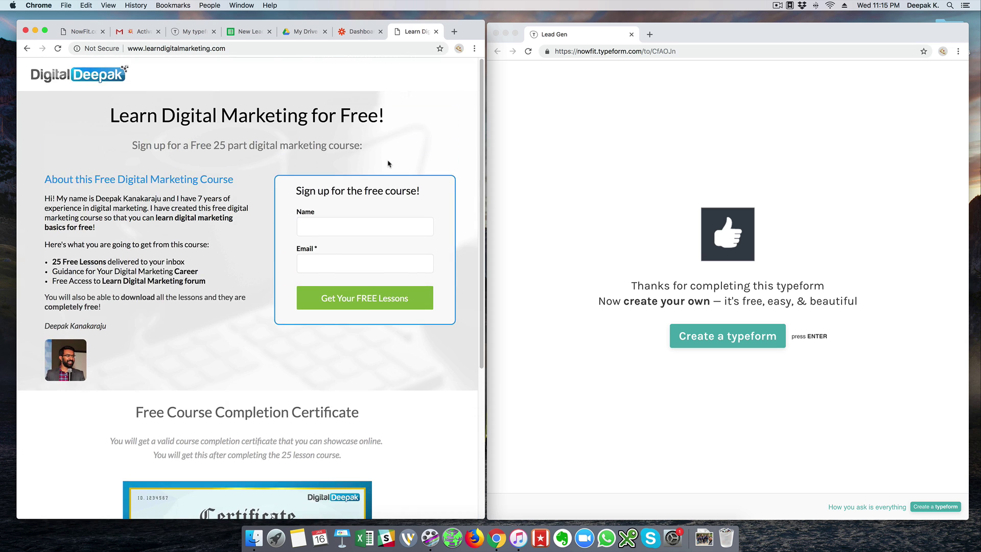
{"action": "left_click", "coordinate": [361, 37]}
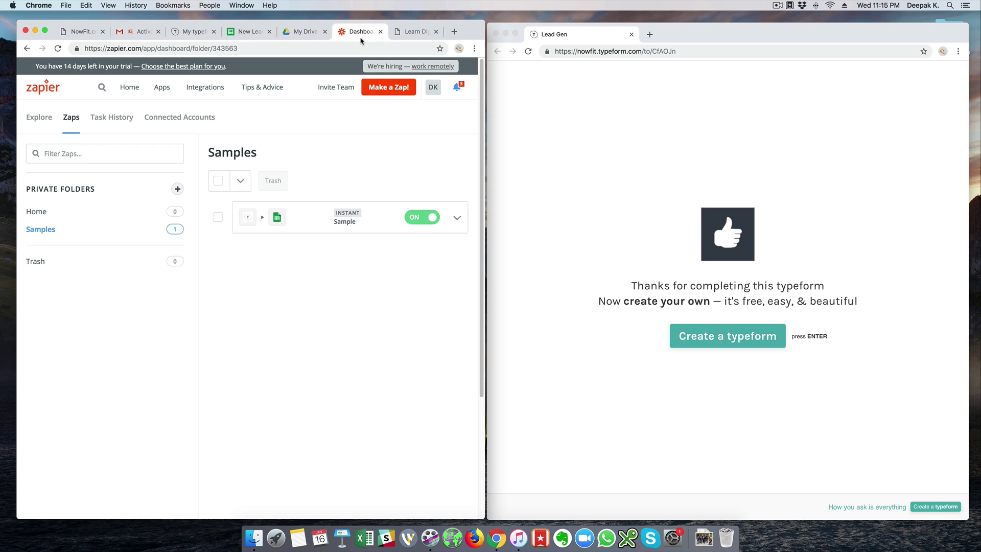
Add a Mailchimp action step with Add/Update Subscriber to the Sample zap.
{"action": "left_click", "coordinate": [351, 223]}
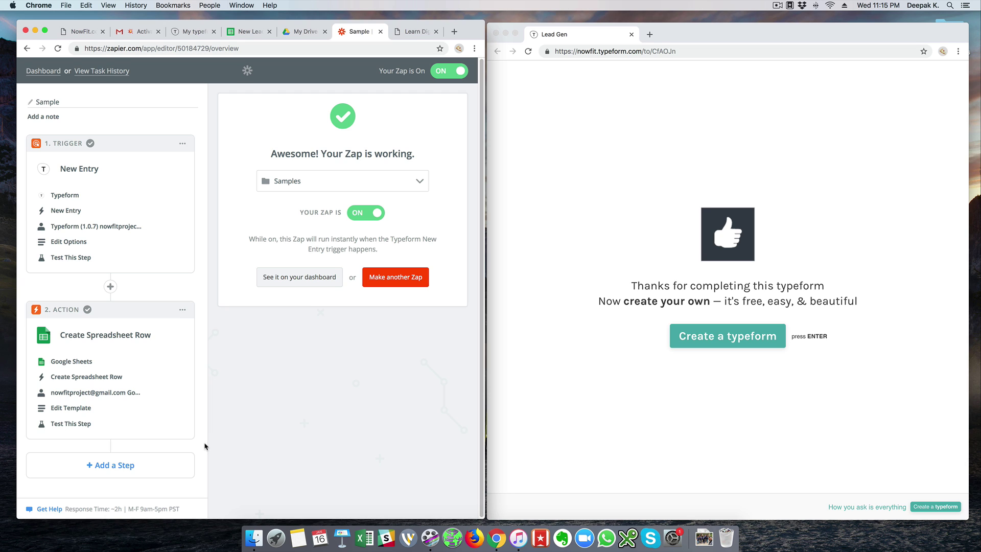
{"action": "left_click", "coordinate": [118, 473]}
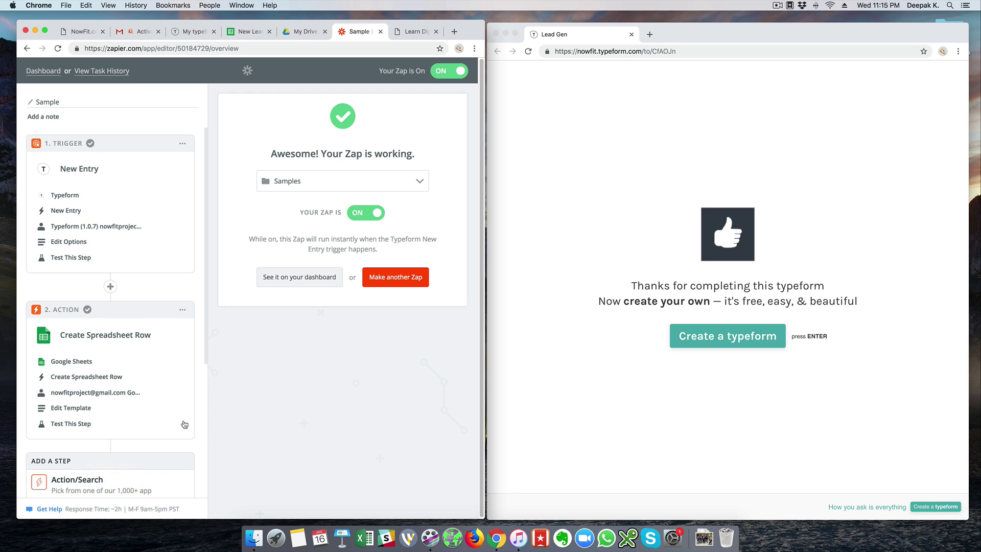
{"action": "scroll", "coordinate": [109, 358], "scroll_direction": "down", "scroll_amount": 5}
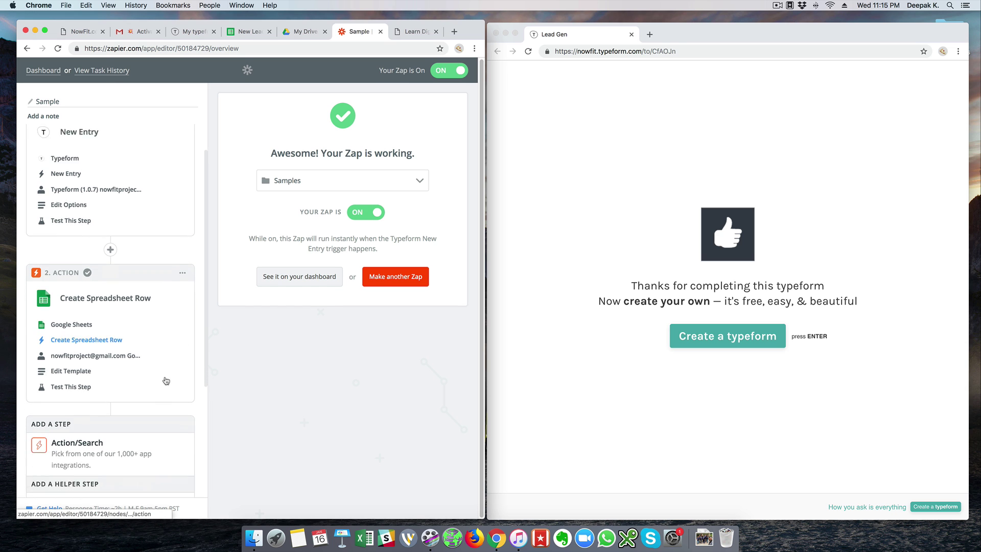
{"action": "left_click", "coordinate": [109, 357]}
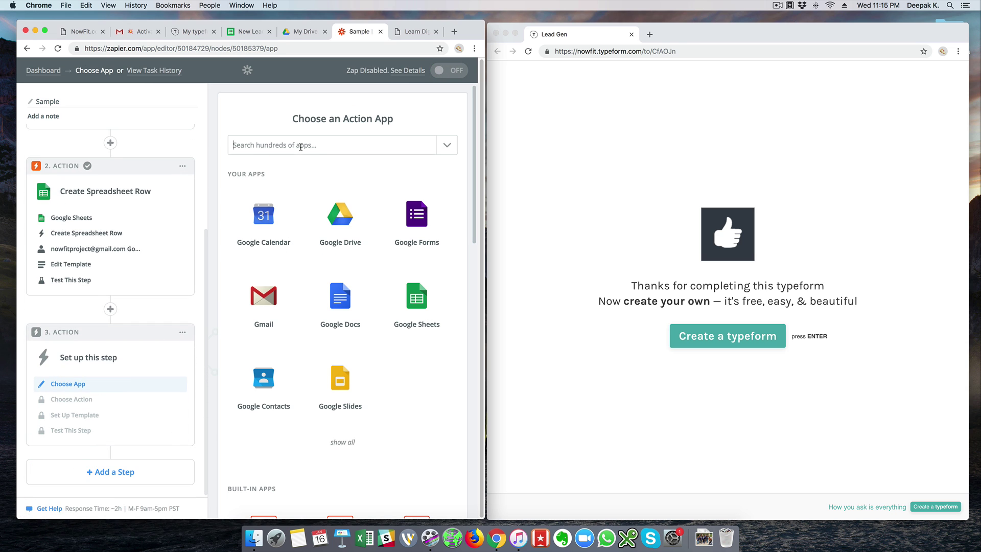
{"action": "left_click", "coordinate": [301, 145]}
{"action": "type", "text": "mail"}
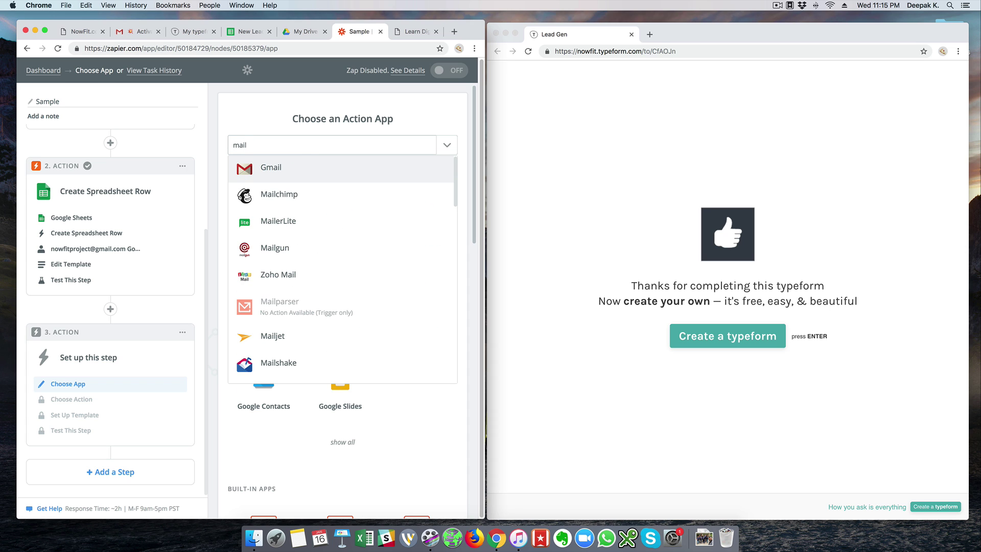
{"action": "left_click", "coordinate": [296, 194]}
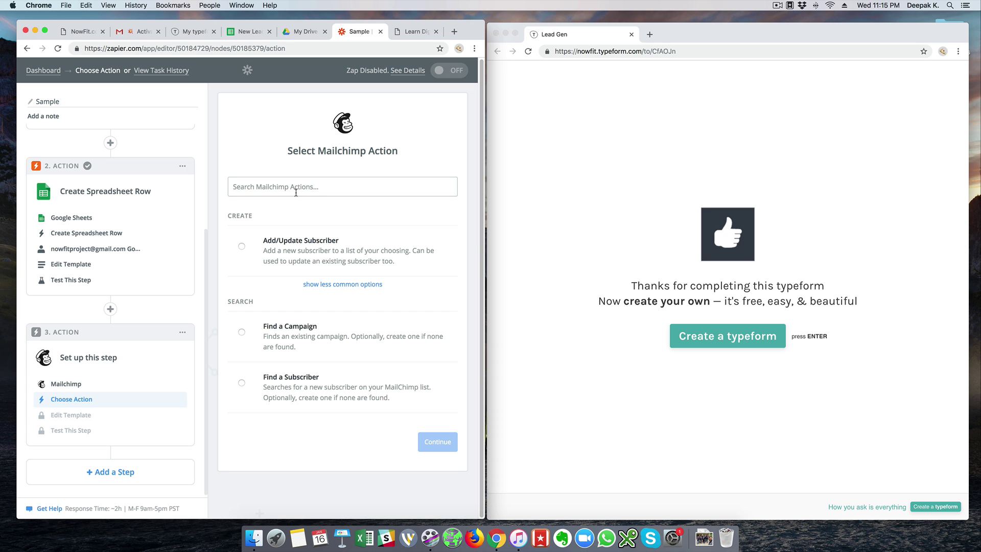
{"action": "left_click", "coordinate": [301, 241]}
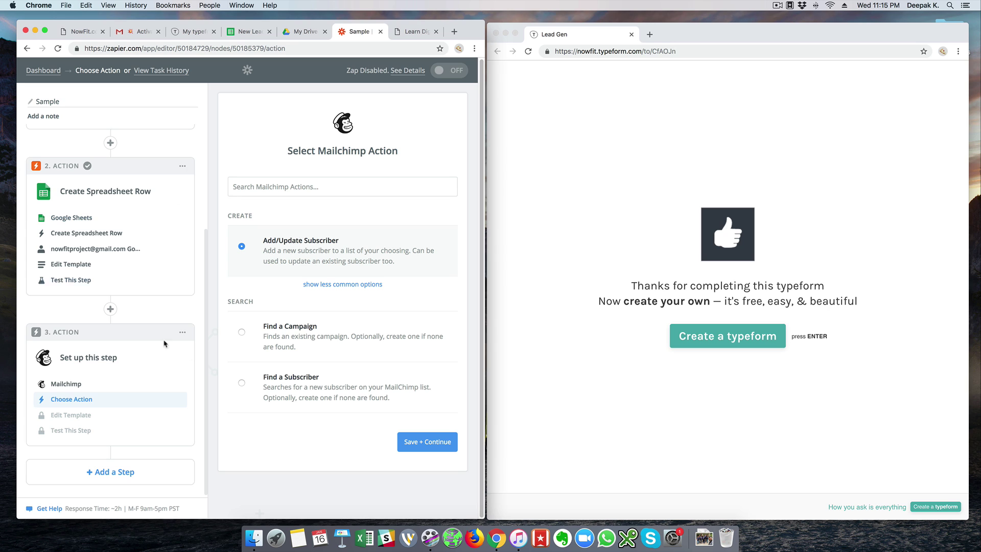
Review the zap's Typeform, Google Sheets and Mailchimp steps in the sidebar.
{"action": "scroll", "coordinate": [159, 299], "scroll_direction": "up", "scroll_amount": 3}
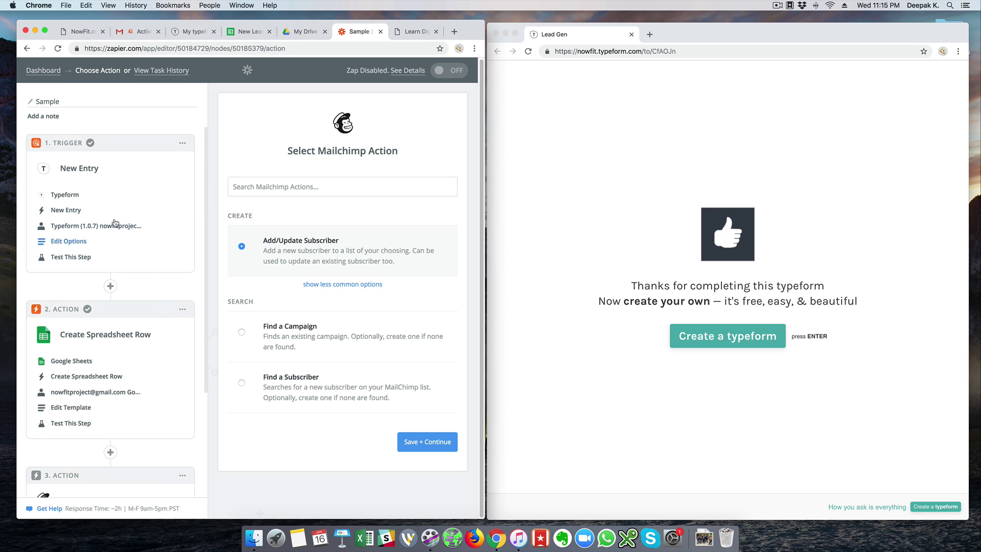
{"action": "scroll", "coordinate": [145, 253], "scroll_direction": "down", "scroll_amount": 3}
{"action": "scroll", "coordinate": [146, 254], "scroll_direction": "down", "scroll_amount": 1}
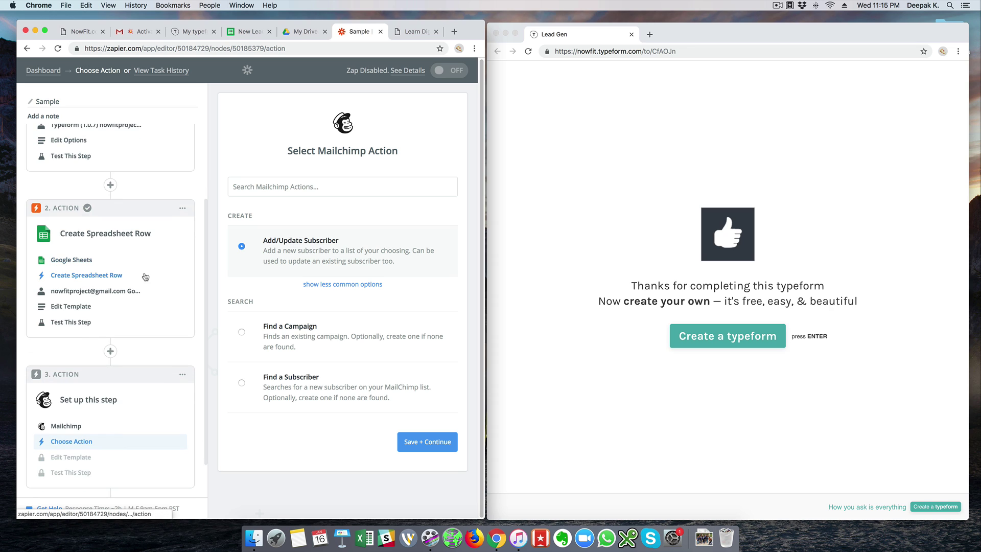
{"action": "scroll", "coordinate": [144, 284], "scroll_direction": "down", "scroll_amount": 2}
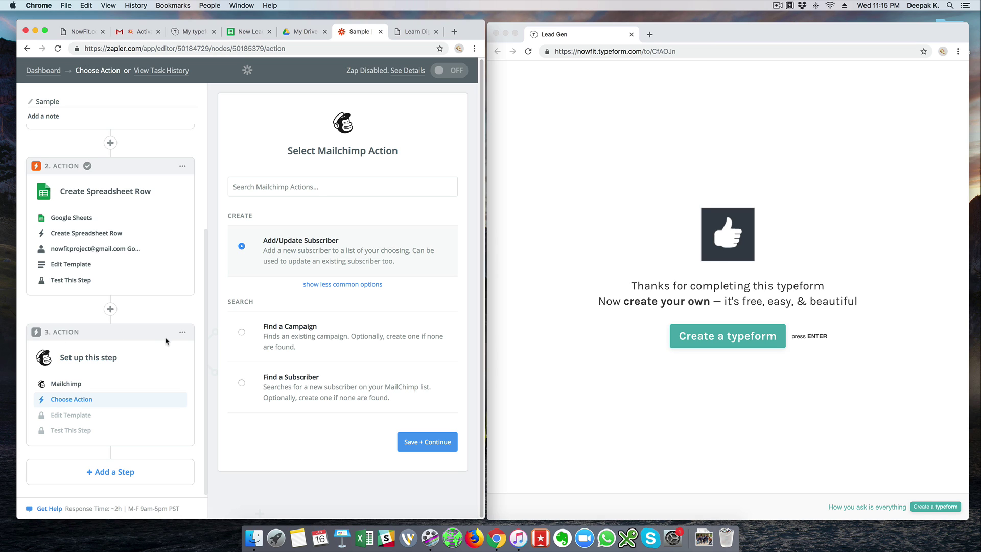
{"action": "left_click", "coordinate": [183, 332]}
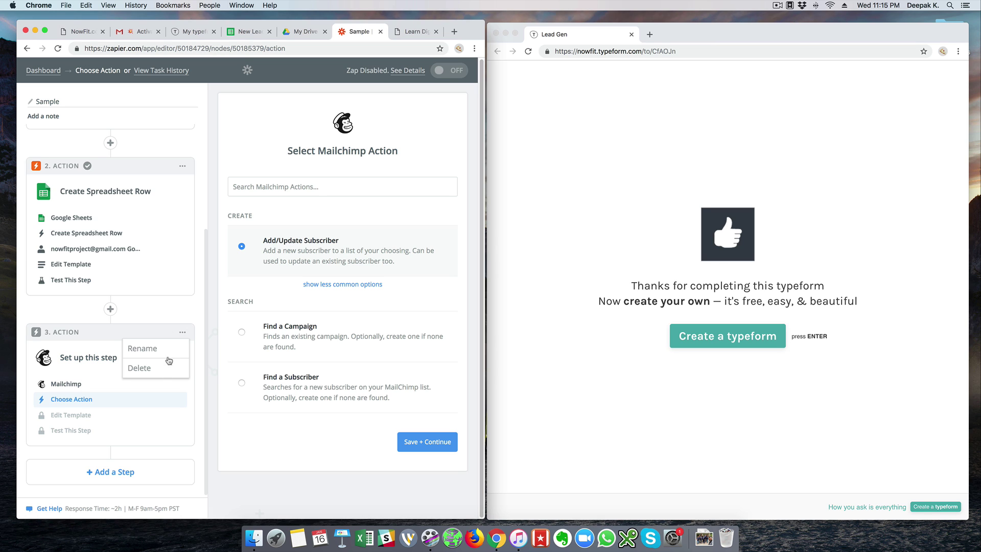
{"action": "left_click", "coordinate": [198, 328]}
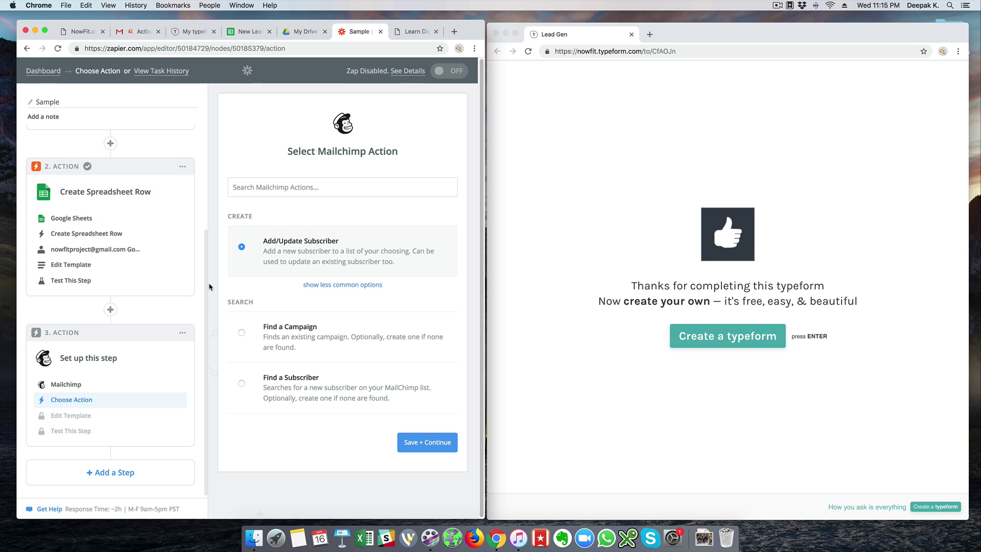
{"action": "scroll", "coordinate": [169, 284], "scroll_direction": "up", "scroll_amount": 3}
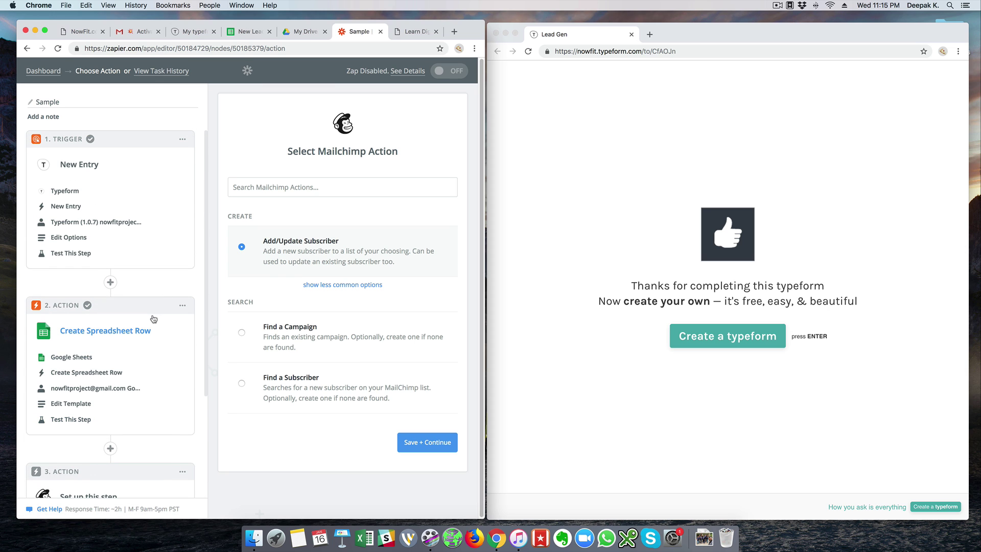
{"action": "scroll", "coordinate": [153, 318], "scroll_direction": "down", "scroll_amount": 4}
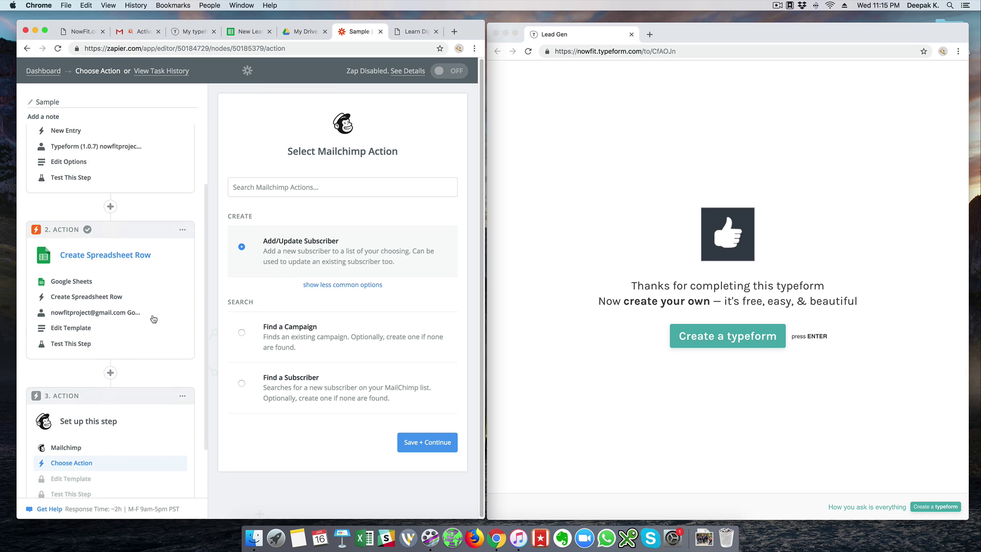
{"action": "scroll", "coordinate": [133, 230], "scroll_direction": "up", "scroll_amount": 5}
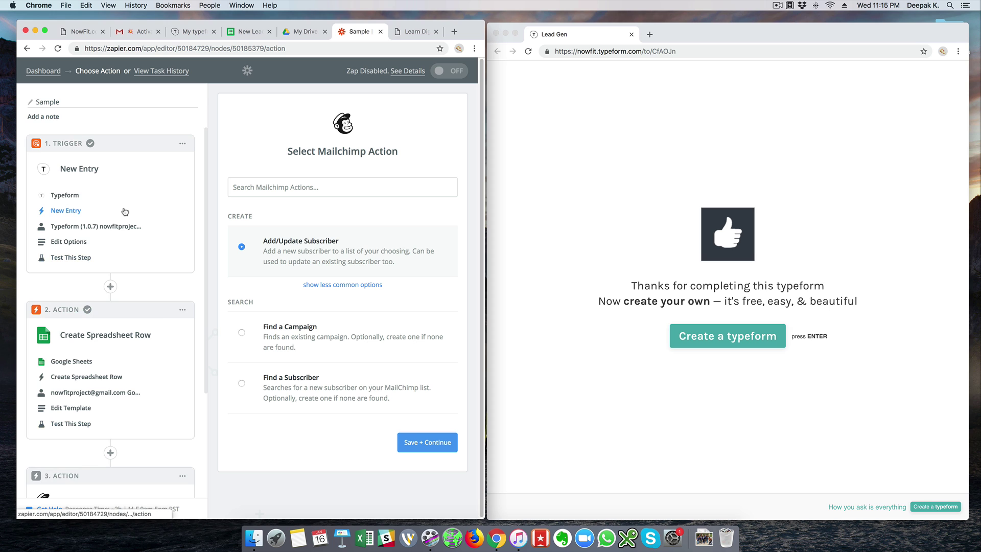
{"action": "scroll", "coordinate": [124, 211], "scroll_direction": "down", "scroll_amount": 4}
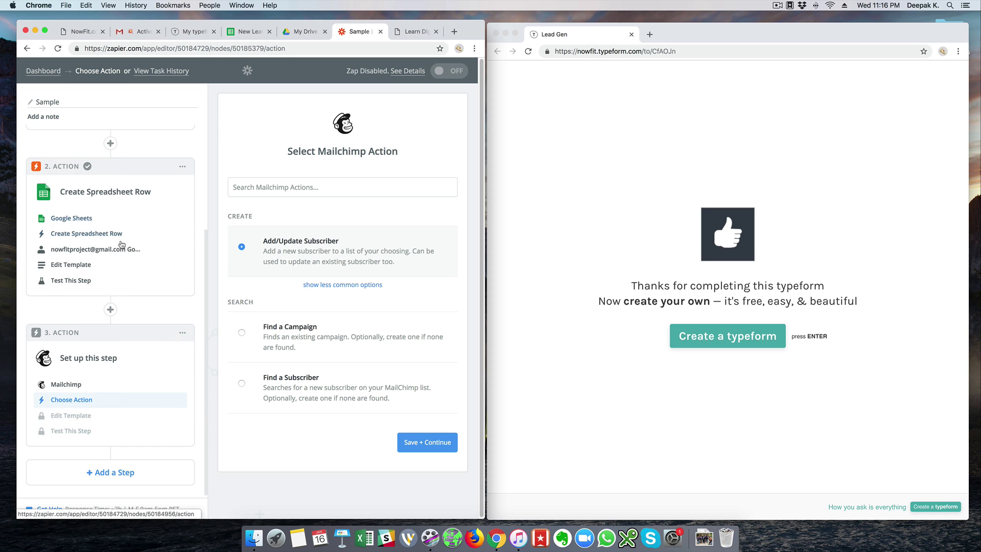
Go to mailchimp.com in a new tab and open the Sign Up Free form.
{"action": "left_click", "coordinate": [454, 32]}
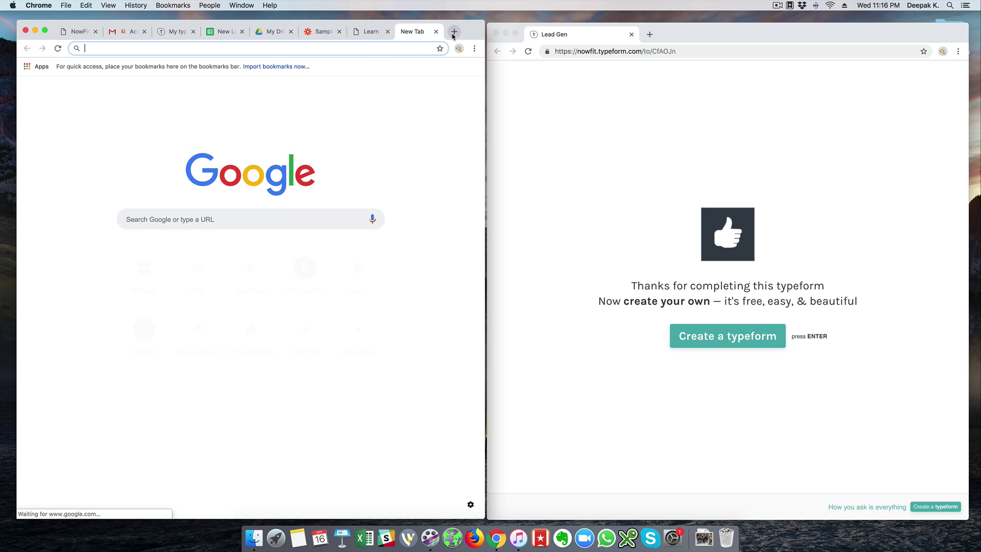
{"action": "type", "text": "mailchimp.com"}
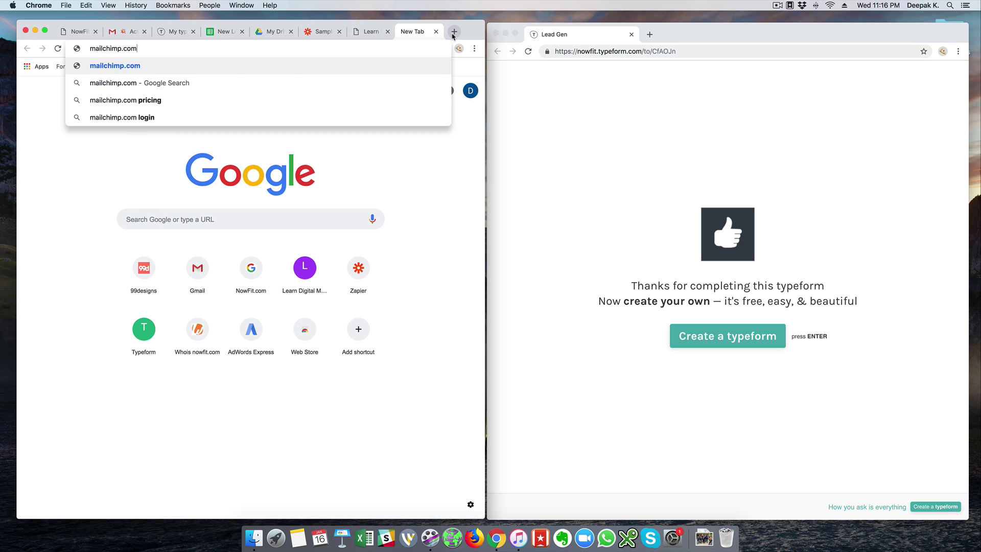
{"action": "key", "text": "Return"}
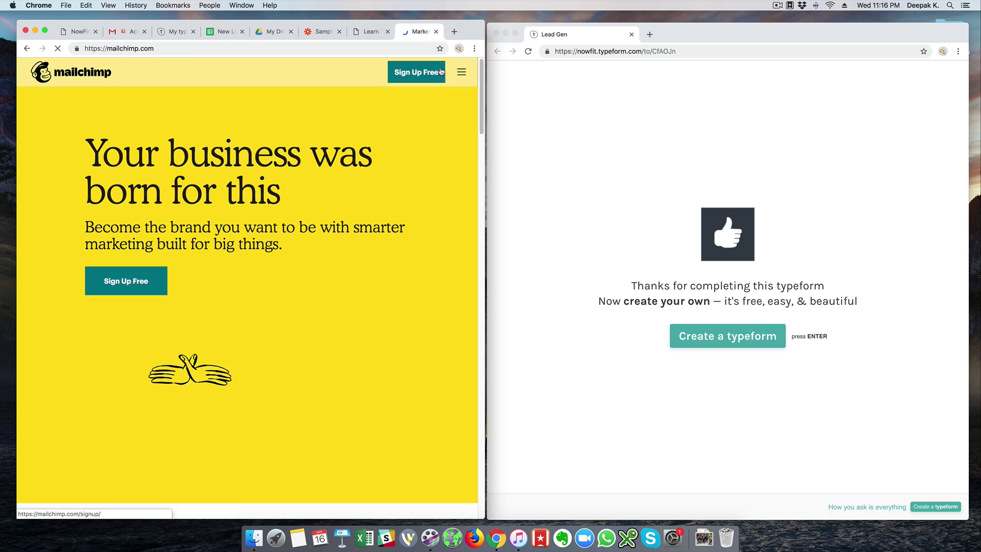
{"action": "left_click", "coordinate": [441, 72]}
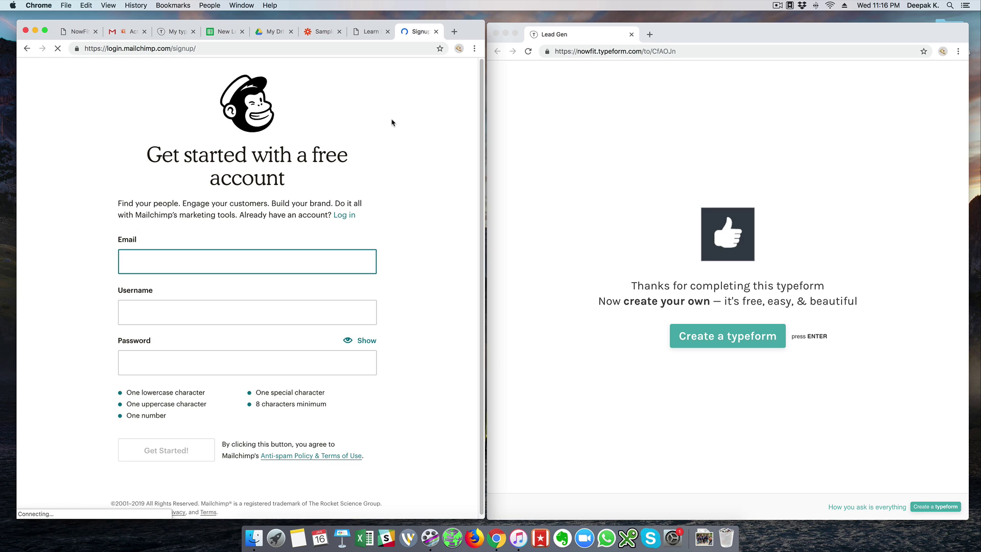
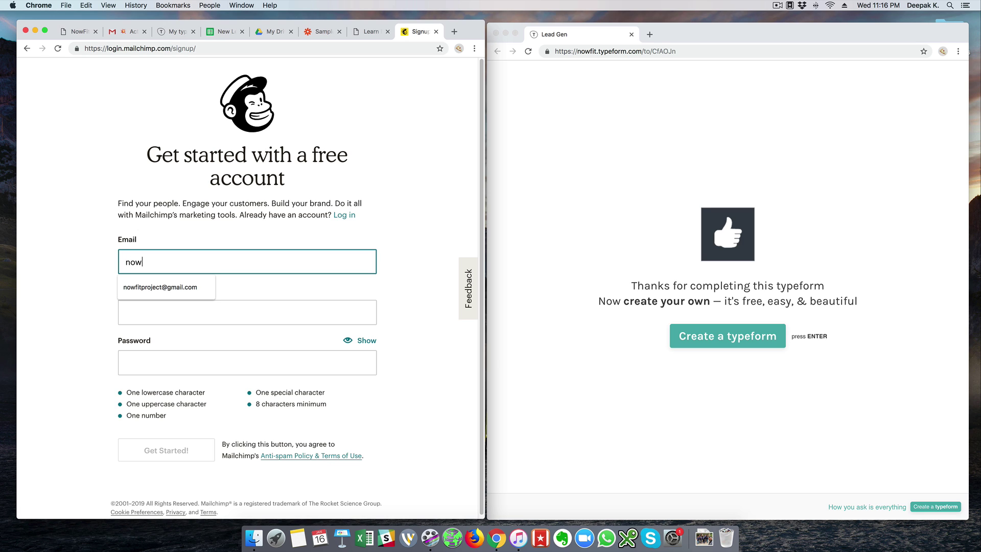
Fill in the project's Gmail address, username and a password, submit the sign-up, and decline saving the password.
{"action": "key", "text": "Tab"}
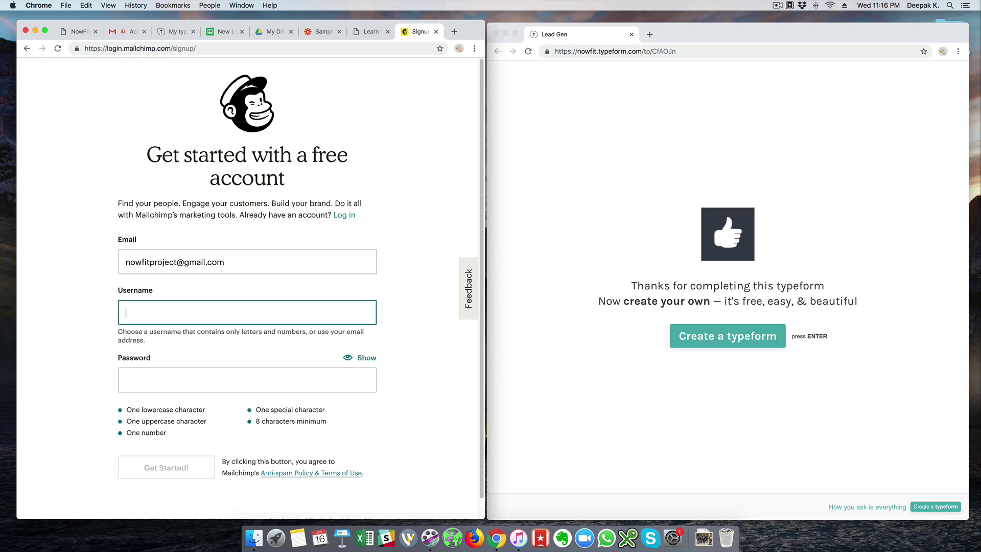
{"action": "type", "text": "nowfit"}
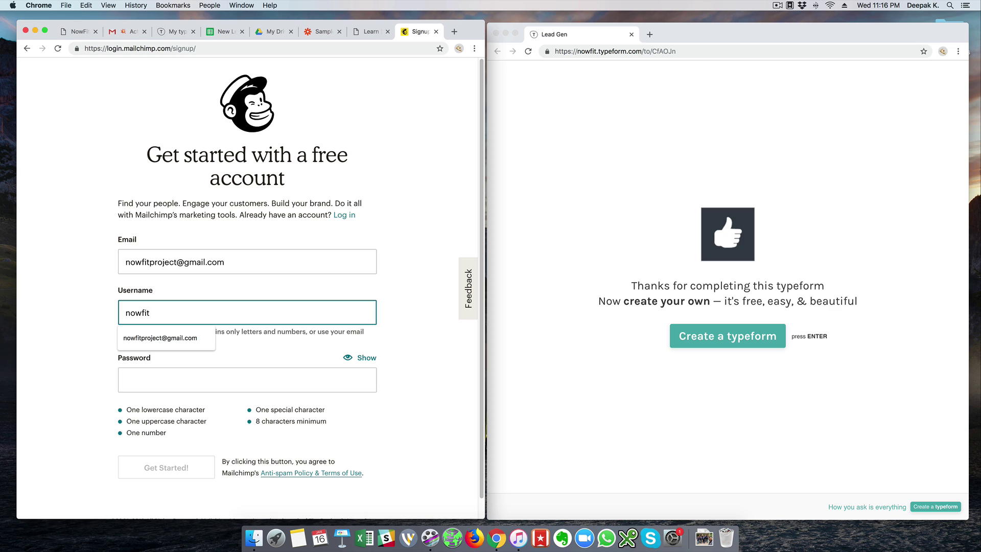
{"action": "key", "text": "Down"}
{"action": "key", "text": "Return"}
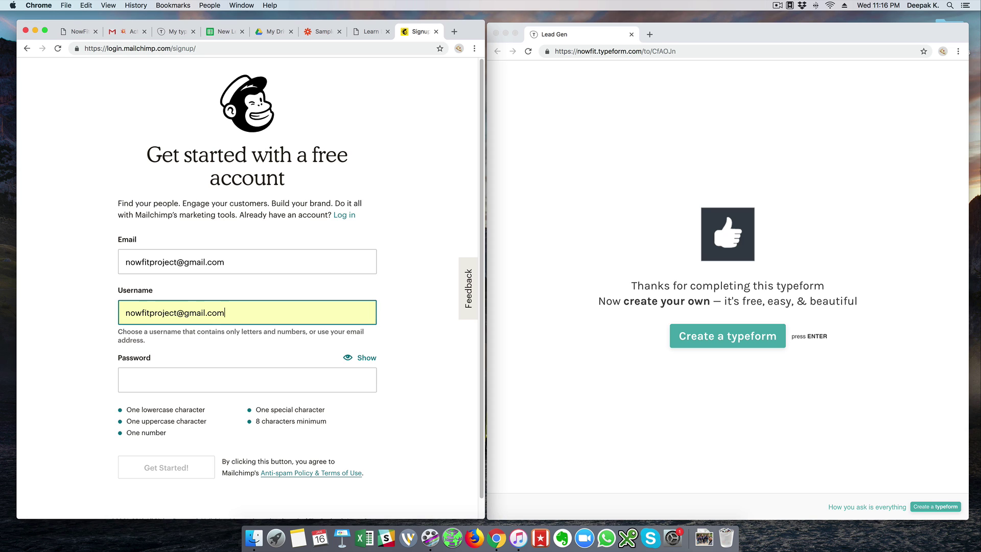
{"action": "key", "text": "Tab"}
{"action": "type", "text": "•••••"}
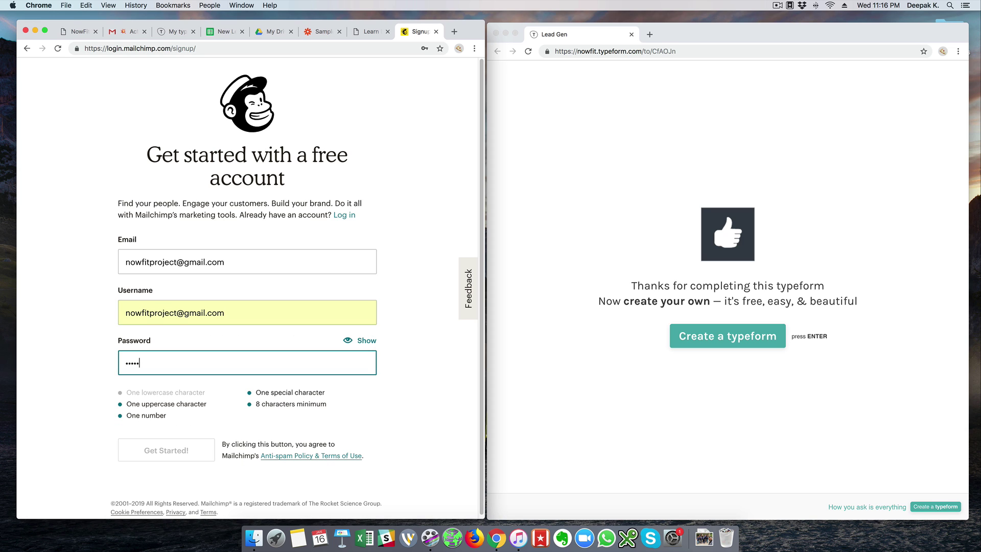
{"action": "type", "text": "•••••"}
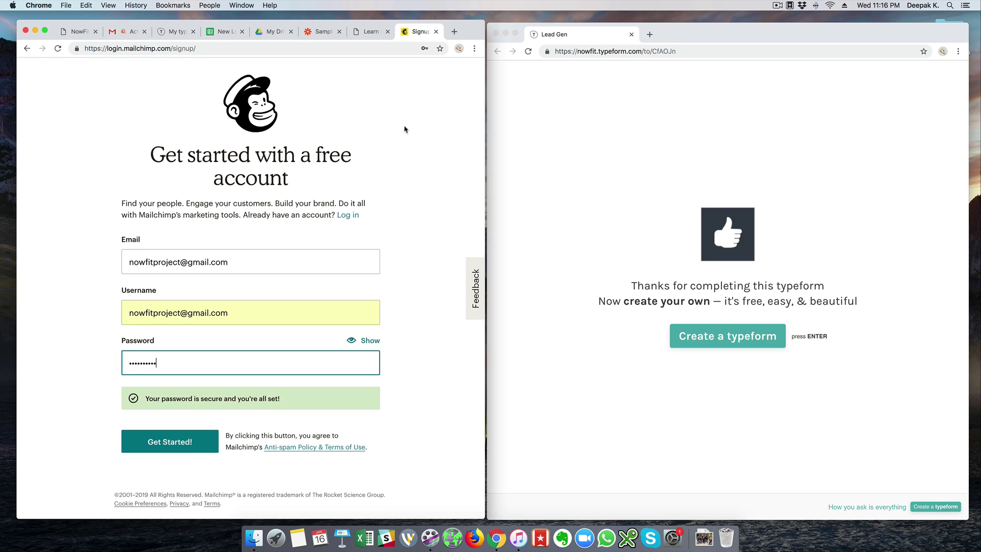
{"action": "left_click", "coordinate": [206, 443]}
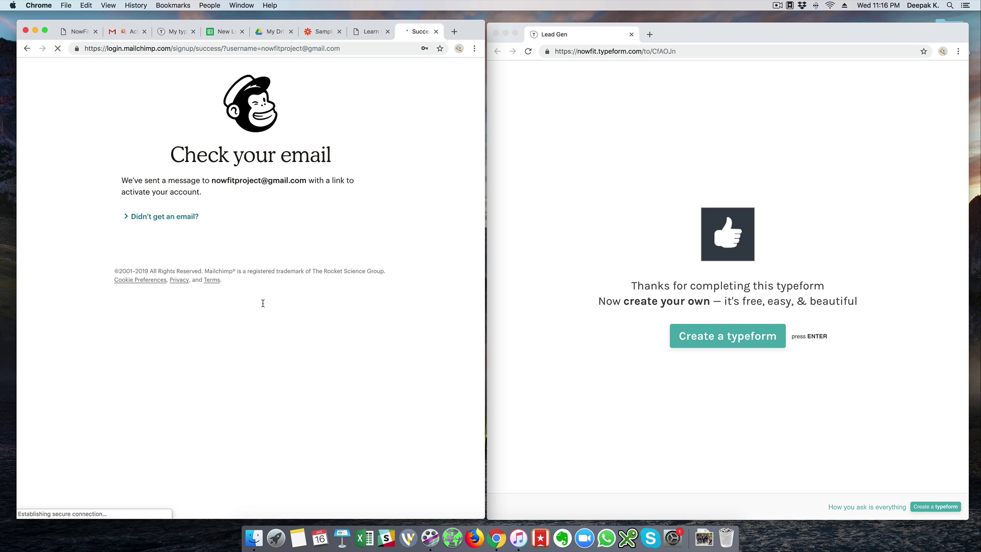
{"action": "left_click", "coordinate": [401, 127]}
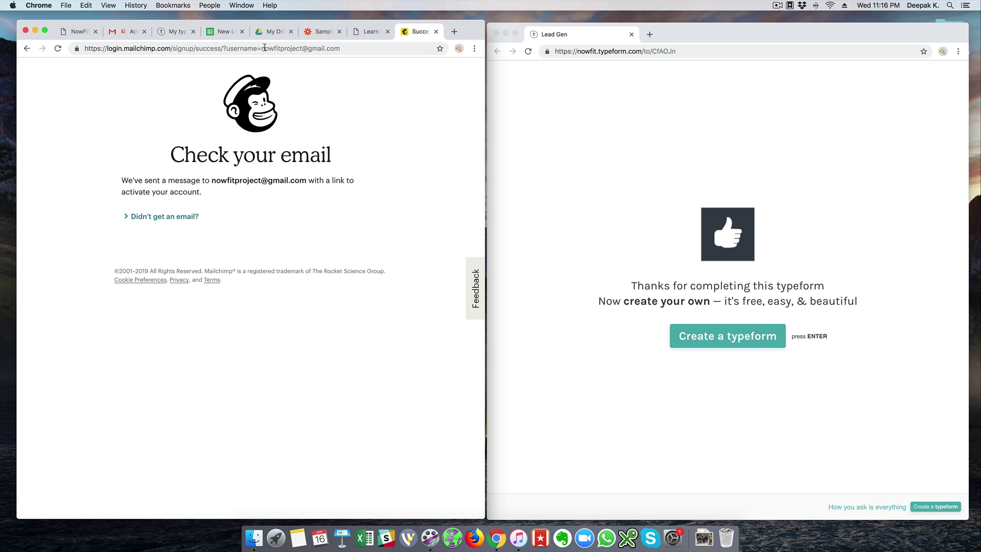
{"action": "left_click", "coordinate": [131, 32]}
Open the 'Activate Your Mailchimp Account' email in Gmail's Primary inbox and activate the account, passing the robot check.
{"action": "left_click", "coordinate": [152, 99]}
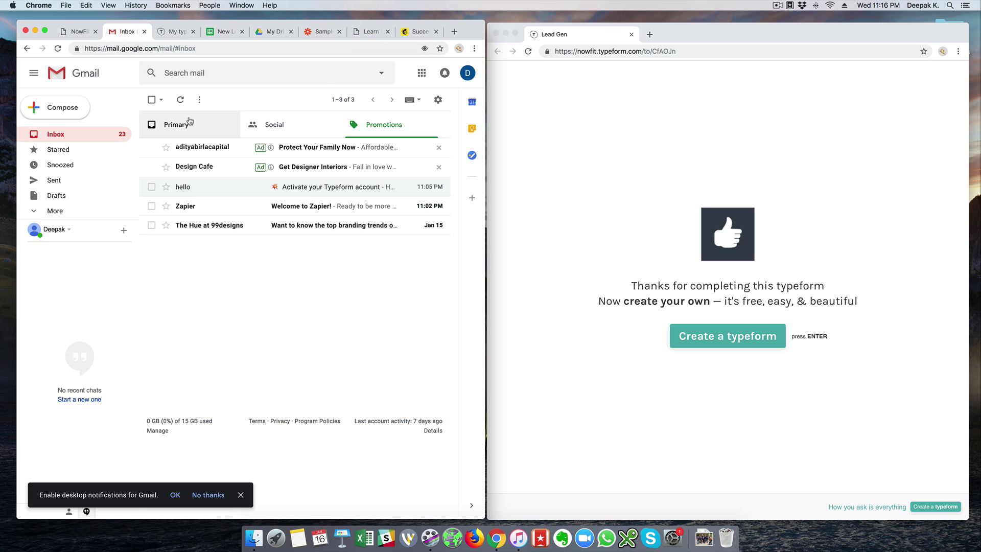
{"action": "left_click", "coordinate": [168, 124]}
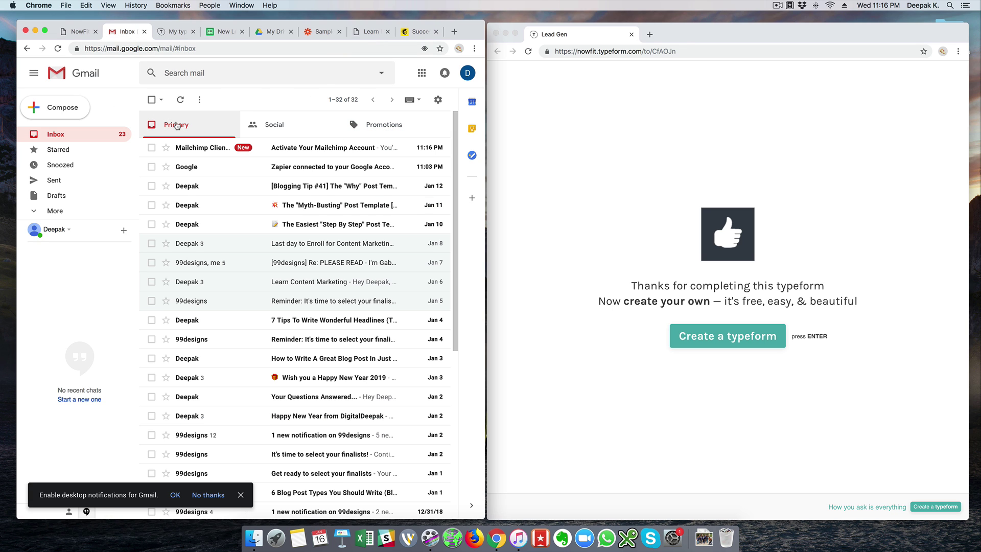
{"action": "left_click", "coordinate": [302, 153]}
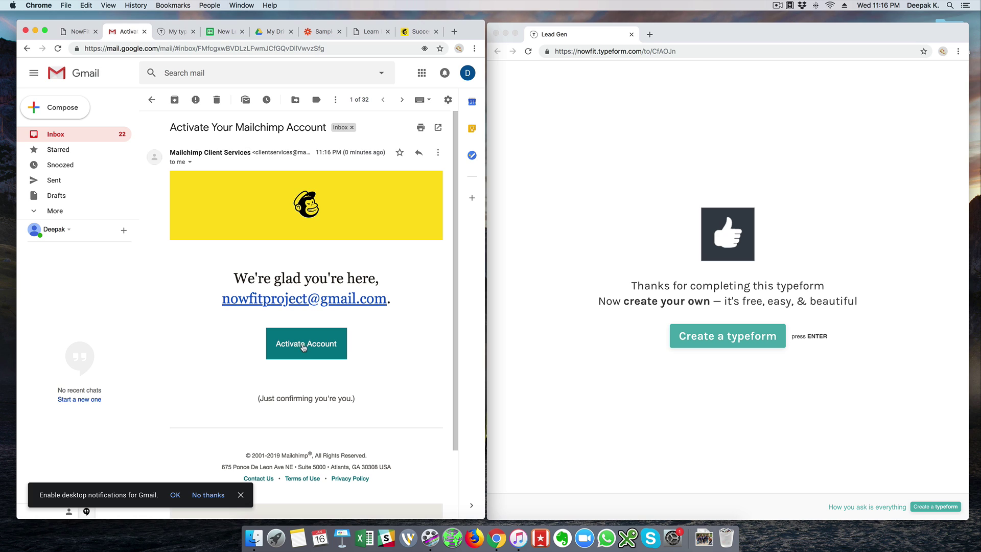
{"action": "left_click", "coordinate": [304, 347]}
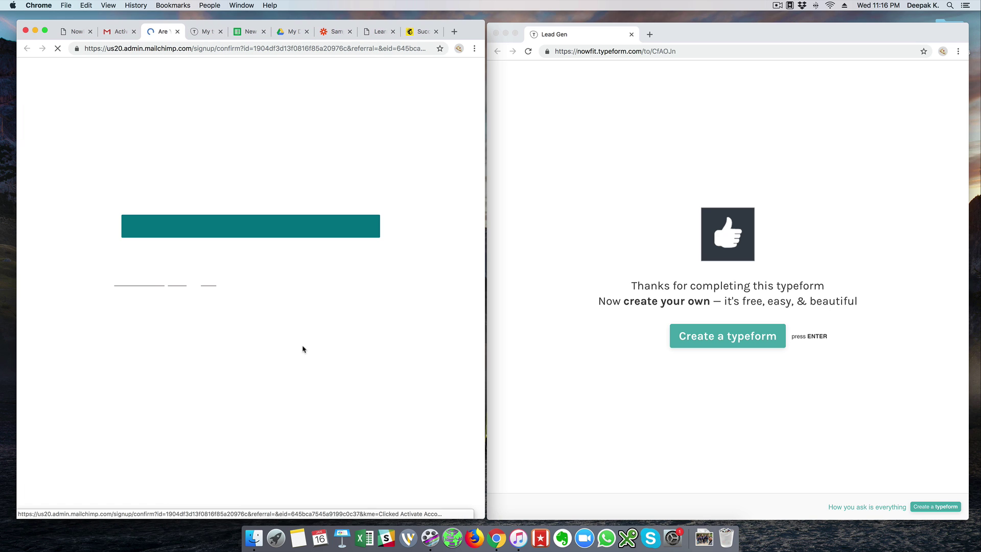
{"action": "left_click", "coordinate": [247, 231]}
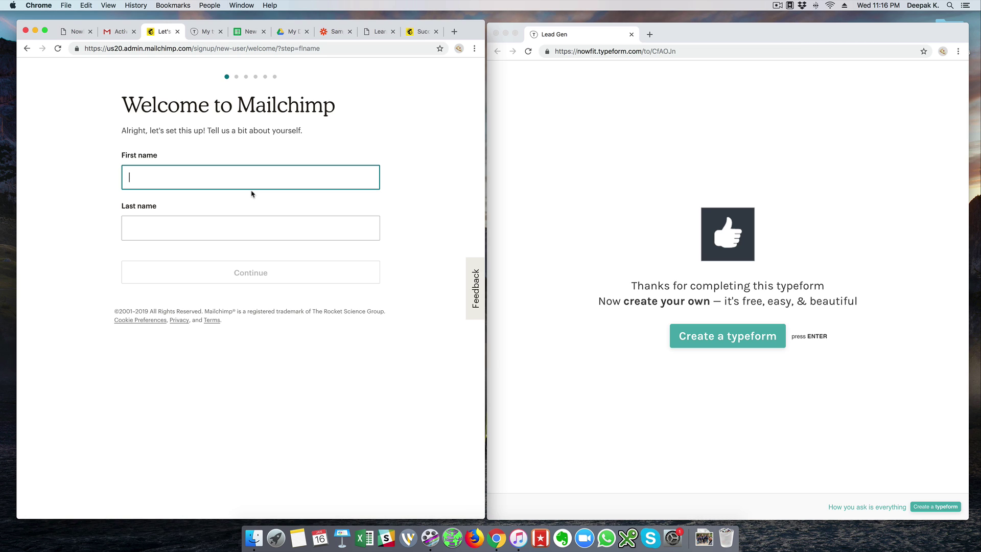
Enter the account holder's first and last name in Mailchimp's welcome form.
{"action": "type", "text": "Now"}
{"action": "key", "text": "Tab"}
{"action": "type", "text": "Fit"}
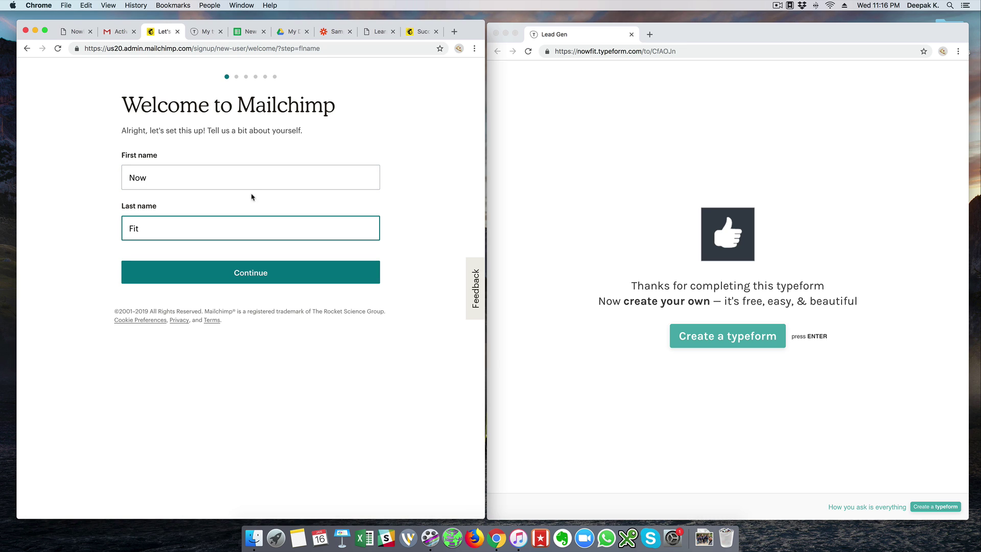
{"action": "key", "text": "Return"}
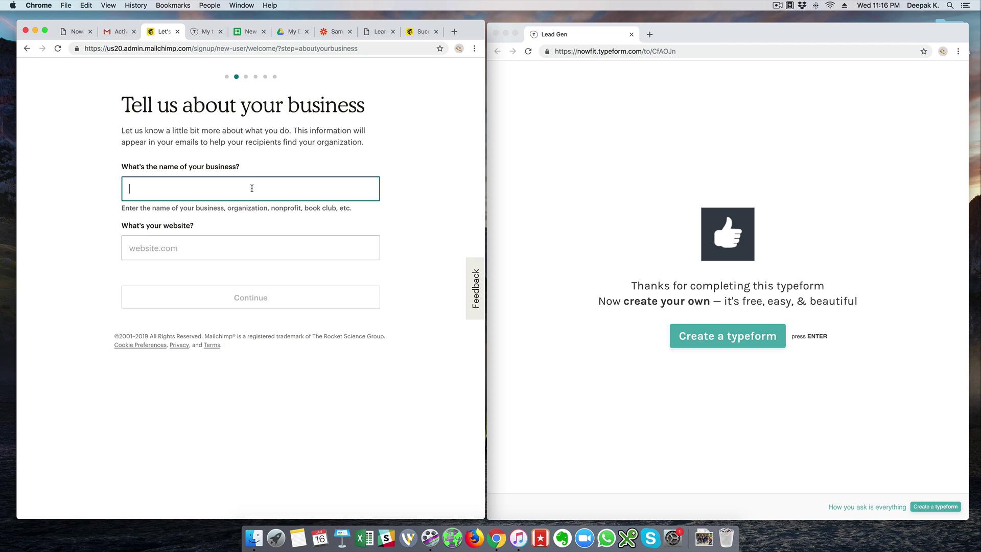
Set the business name to 'NowFit' and the website to nowfitc.com.
{"action": "type", "text": "NowFit"}
{"action": "left_click", "coordinate": [249, 247]}
{"action": "type", "text": "nowfit"}
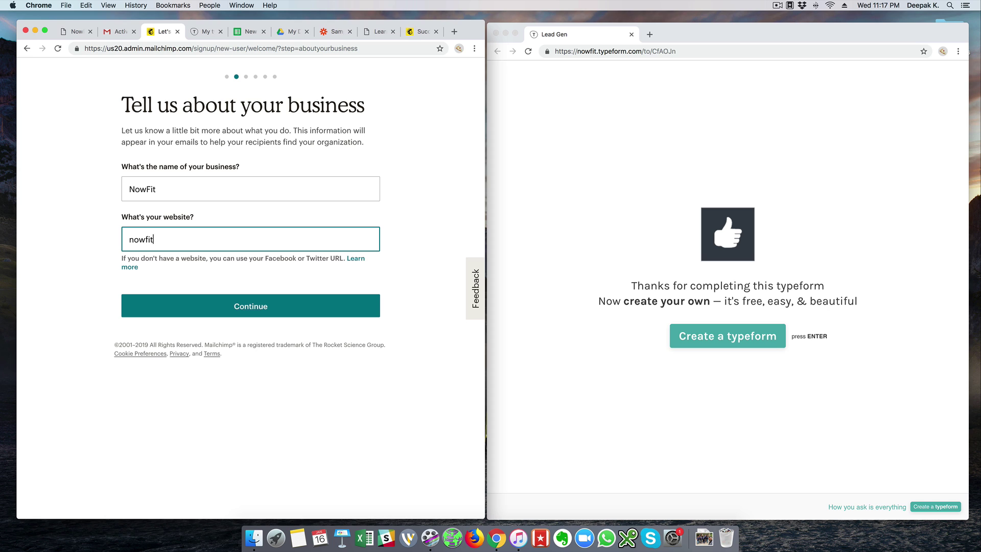
{"action": "type", "text": "c.com"}
{"action": "left_click", "coordinate": [254, 307]}
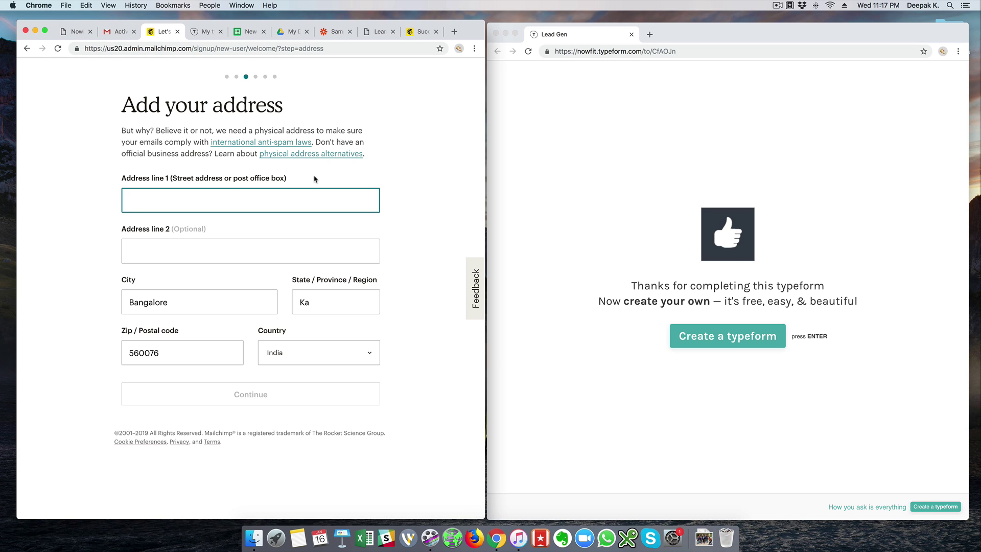
Fill in the business address fields and submit them.
{"action": "type", "text": "123, ABC"}
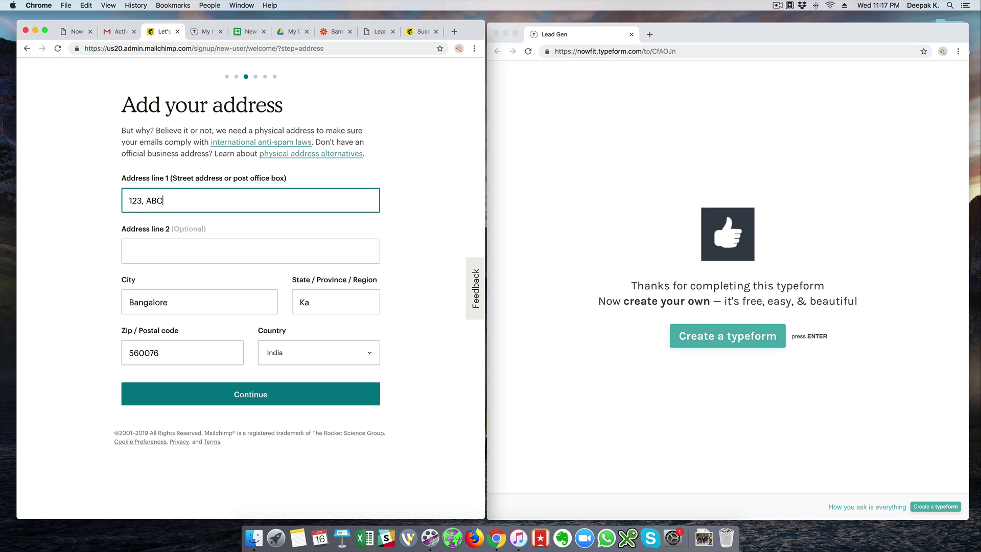
{"action": "key", "text": "Tab"}
{"action": "key", "text": "Tab"}
{"action": "key", "text": "Tab"}
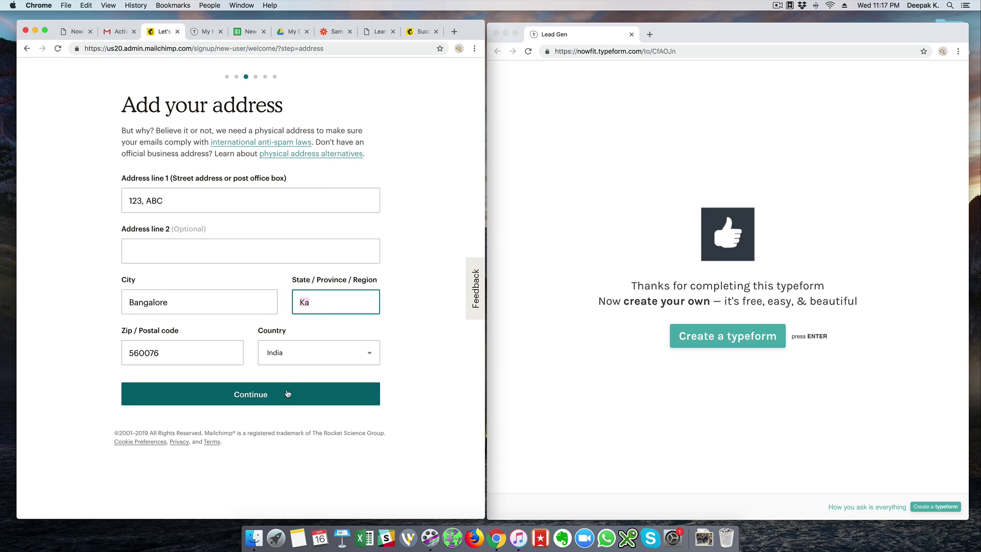
{"action": "left_click", "coordinate": [286, 394]}
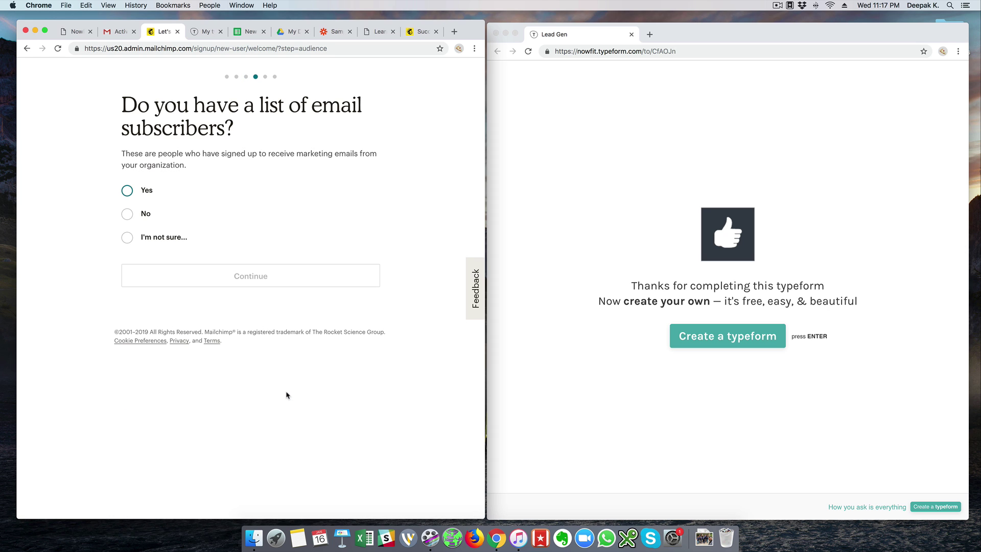
Report an existing subscriber list of 500 or less, then start the marketing path questionnaire.
{"action": "left_click", "coordinate": [127, 191]}
{"action": "left_click", "coordinate": [168, 231]}
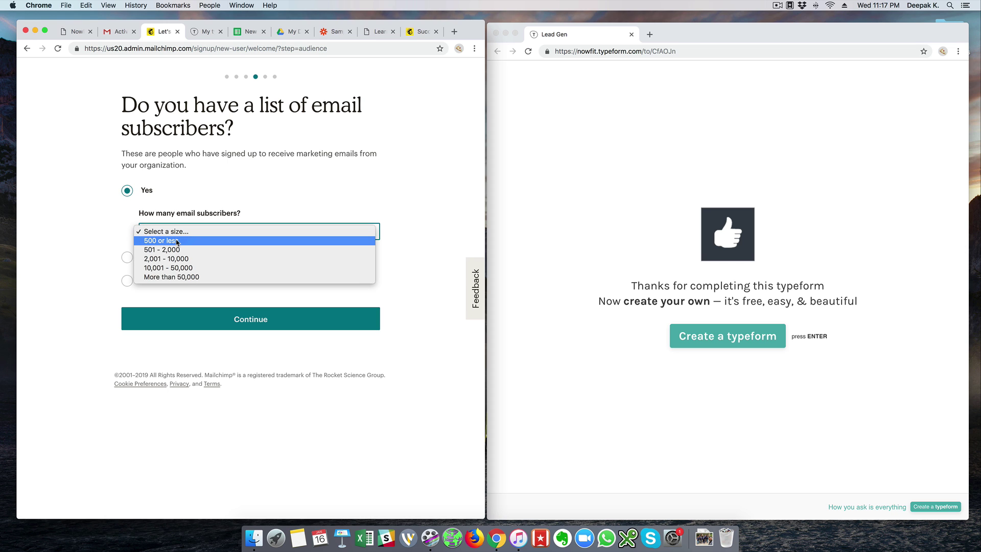
{"action": "left_click", "coordinate": [161, 241]}
{"action": "left_click", "coordinate": [238, 318]}
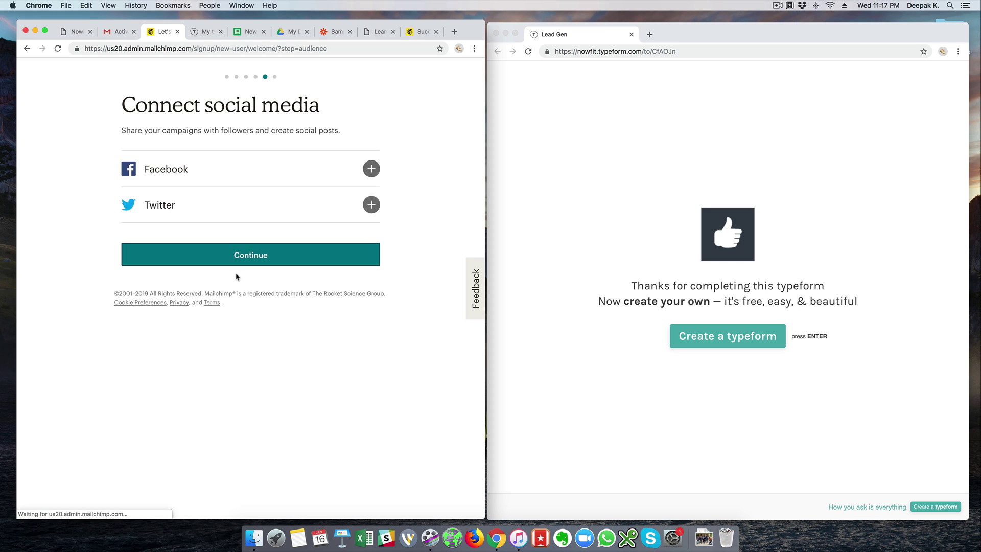
{"action": "left_click", "coordinate": [238, 261]}
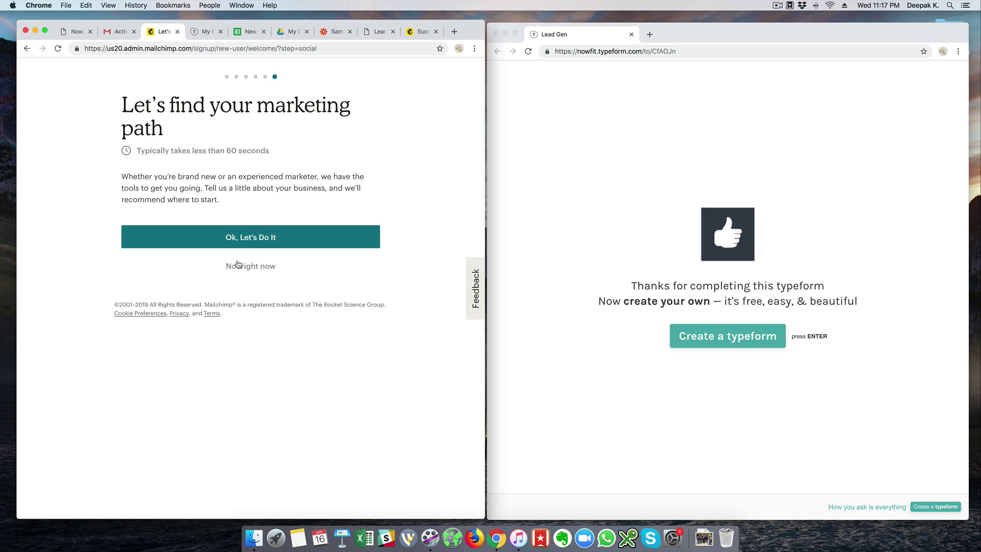
{"action": "left_click", "coordinate": [236, 245]}
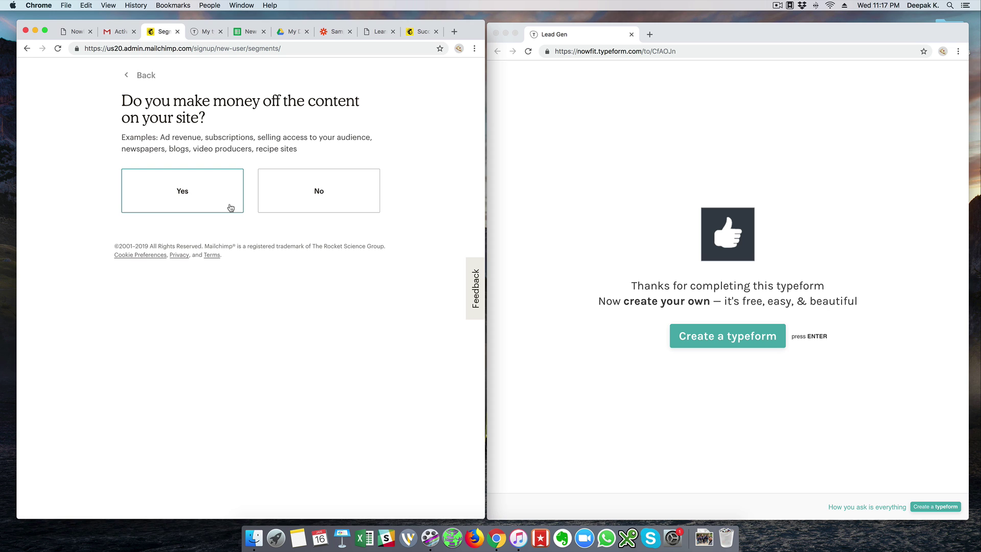
Answer Yes to all five business questions, confirm the success measure, decline the bundle and finish onboarding.
{"action": "left_click", "coordinate": [230, 207]}
{"action": "left_click", "coordinate": [230, 207]}
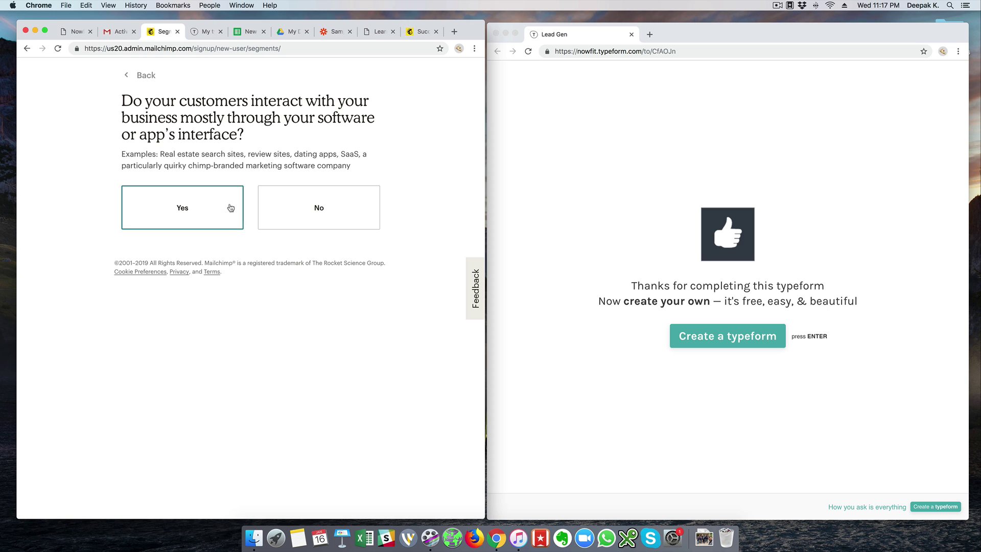
{"action": "left_click", "coordinate": [229, 172]}
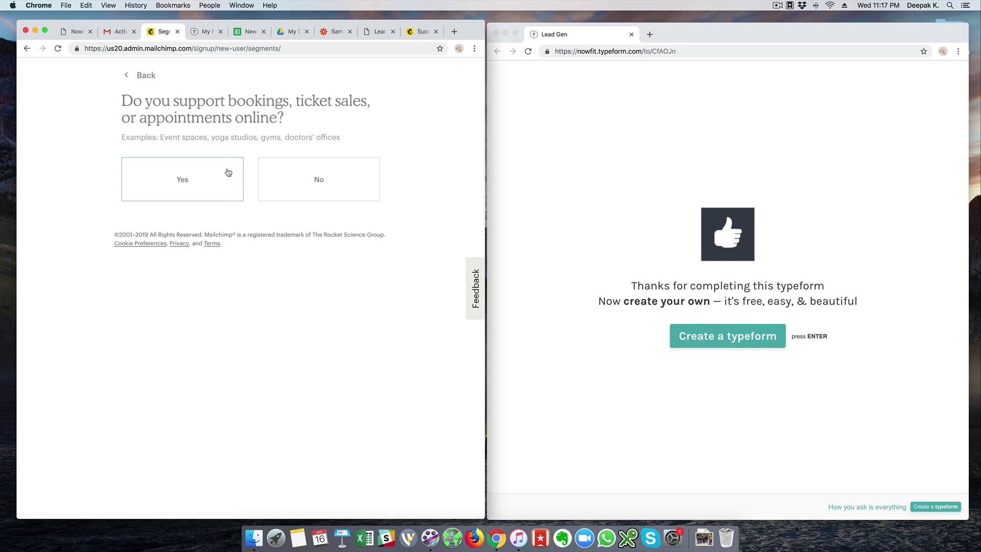
{"action": "left_click", "coordinate": [228, 172]}
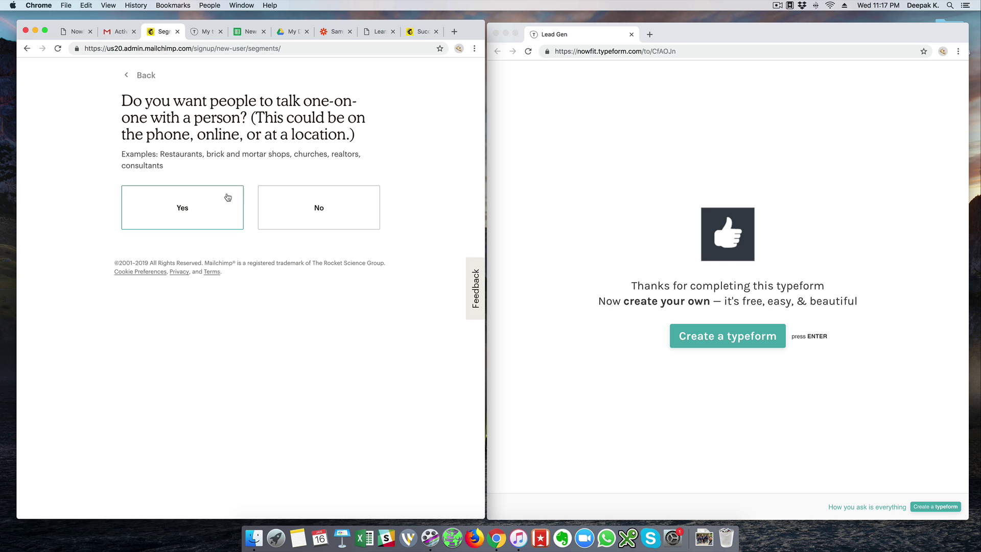
{"action": "left_click", "coordinate": [228, 198]}
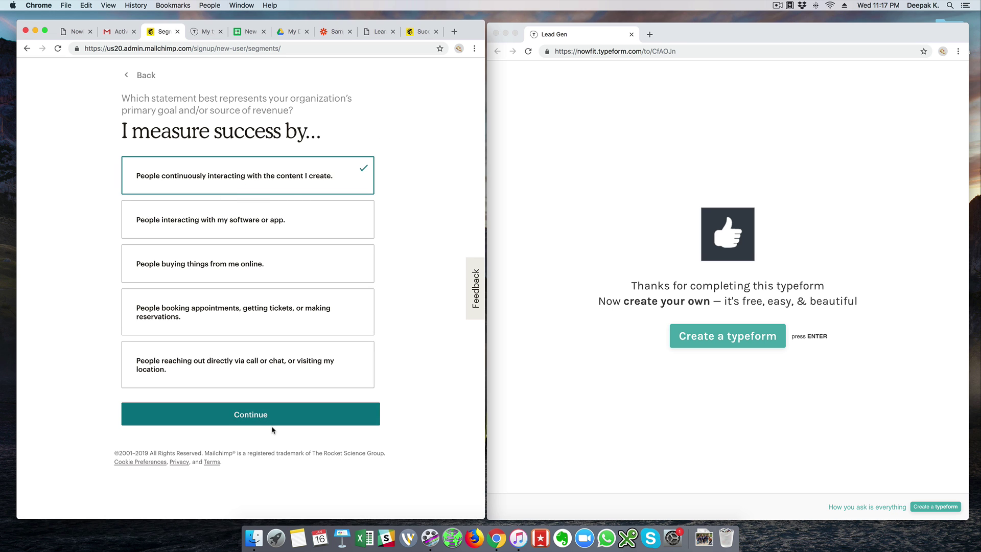
{"action": "left_click", "coordinate": [266, 414]}
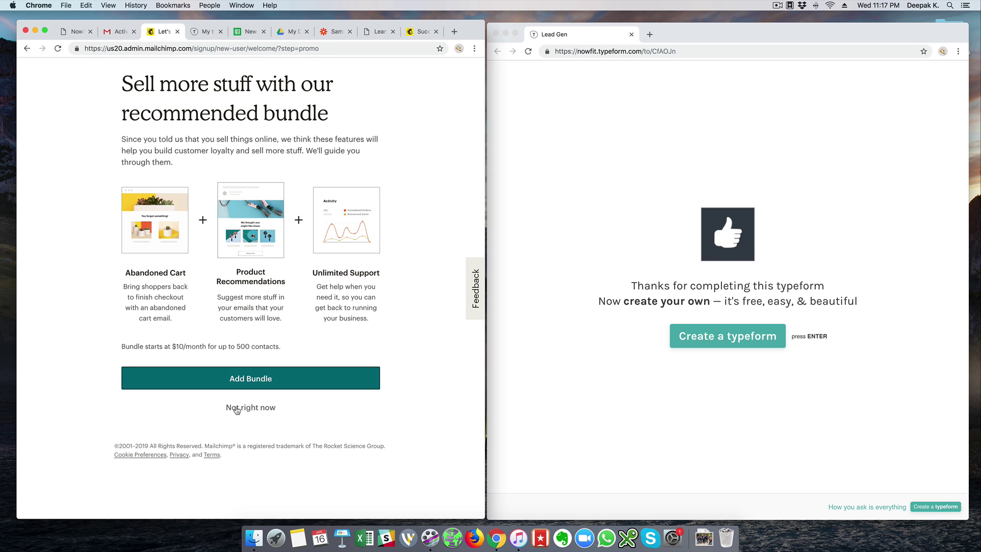
{"action": "left_click", "coordinate": [236, 409]}
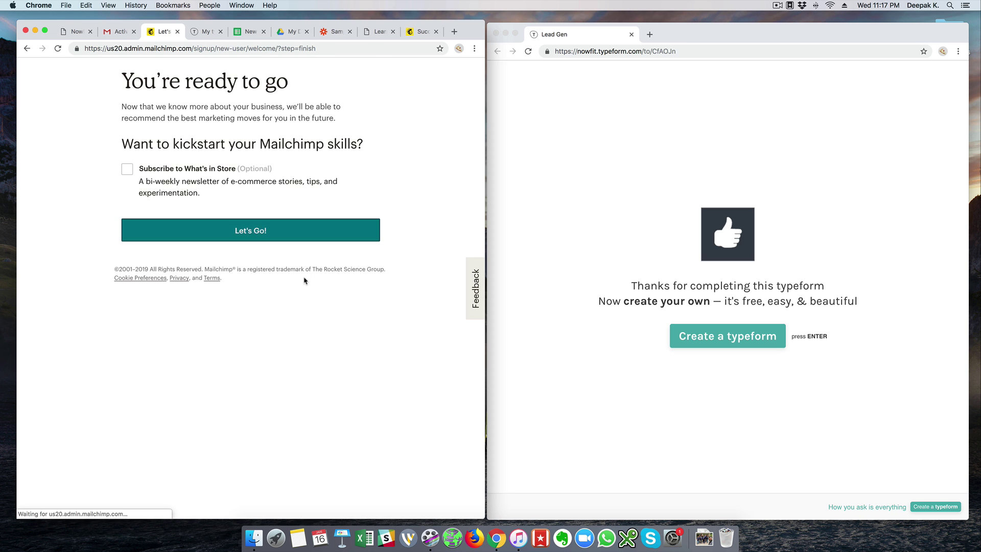
{"action": "left_click", "coordinate": [250, 231]}
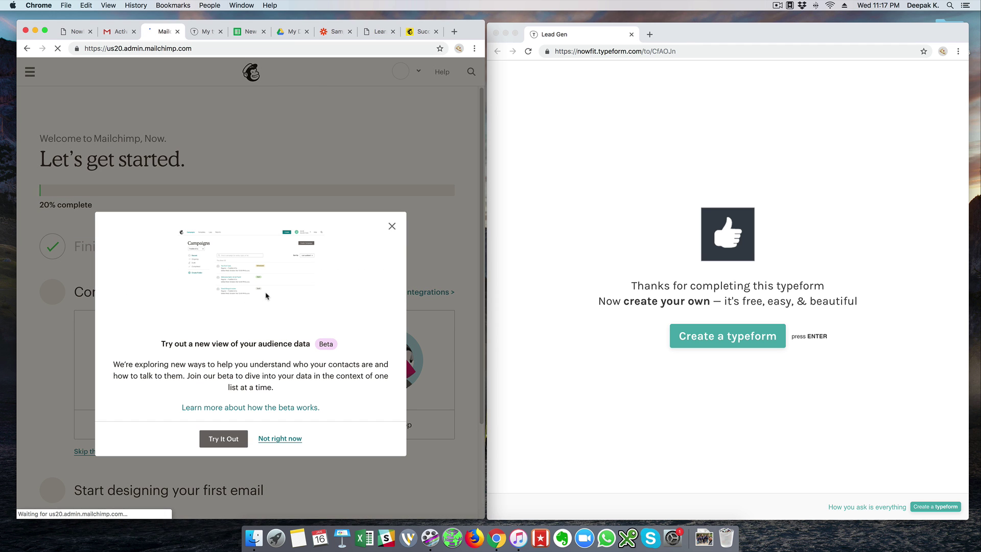
Dismiss the audience beta invitation and open the NowFit list from the Lists page.
{"action": "left_click", "coordinate": [392, 227]}
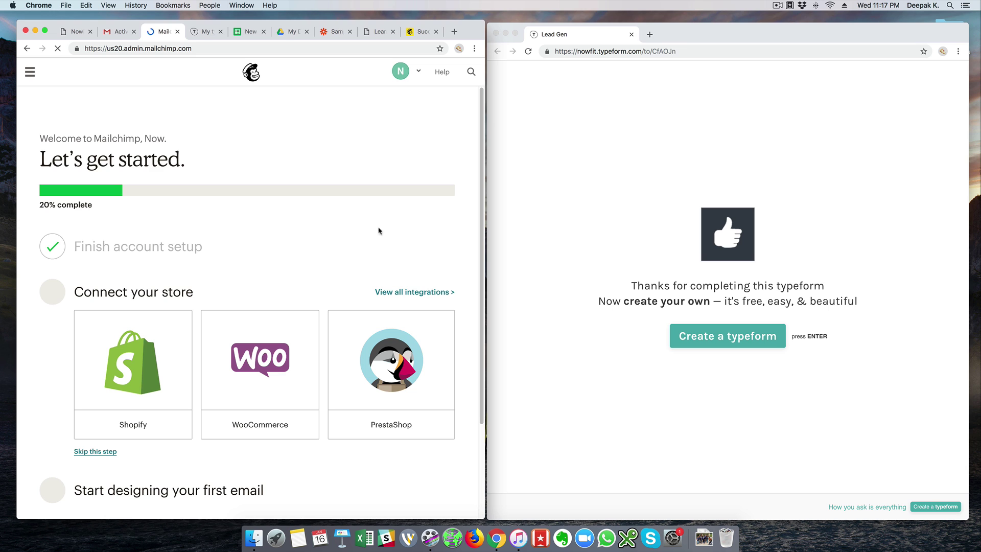
{"action": "scroll", "coordinate": [153, 250], "scroll_direction": "down", "scroll_amount": 3}
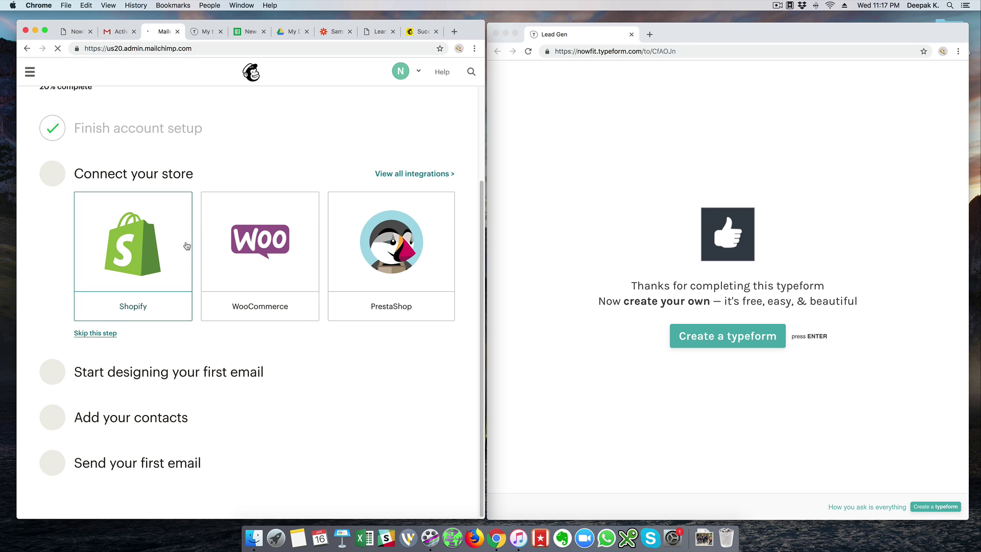
{"action": "scroll", "coordinate": [141, 167], "scroll_direction": "up", "scroll_amount": 2}
{"action": "left_click", "coordinate": [32, 73]}
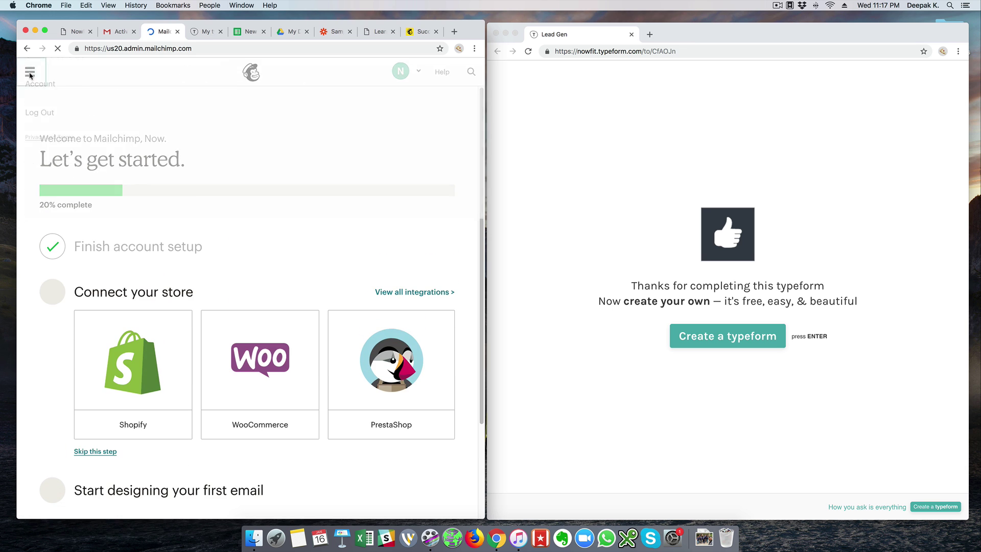
{"action": "left_click", "coordinate": [253, 194]}
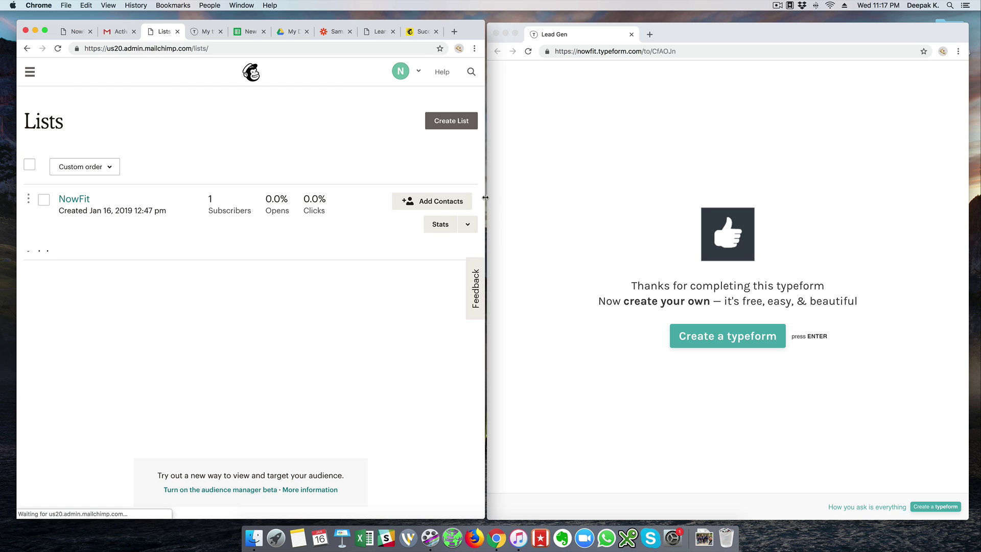
{"action": "left_click_drag", "start_coordinate": [485, 200], "coordinate": [560, 199]}
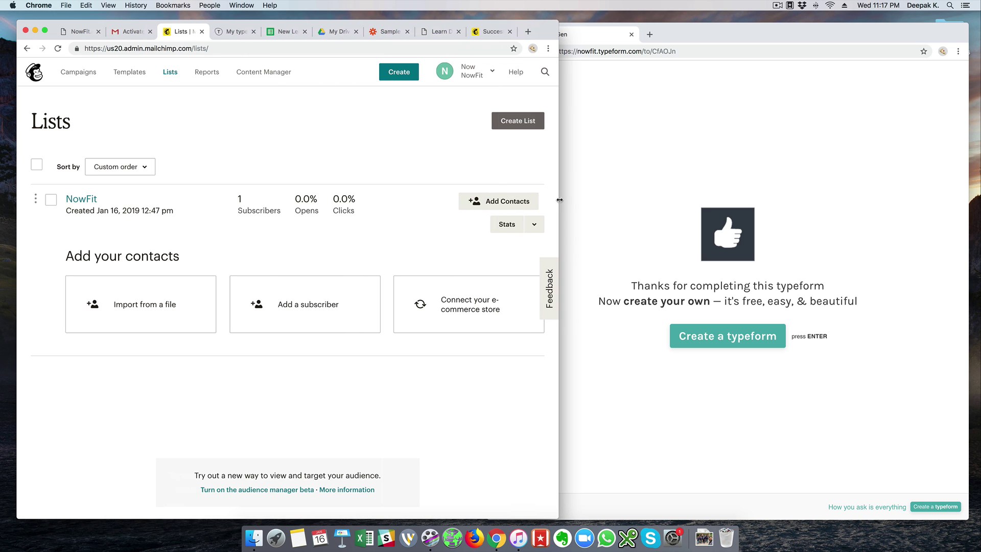
{"action": "left_click", "coordinate": [82, 203]}
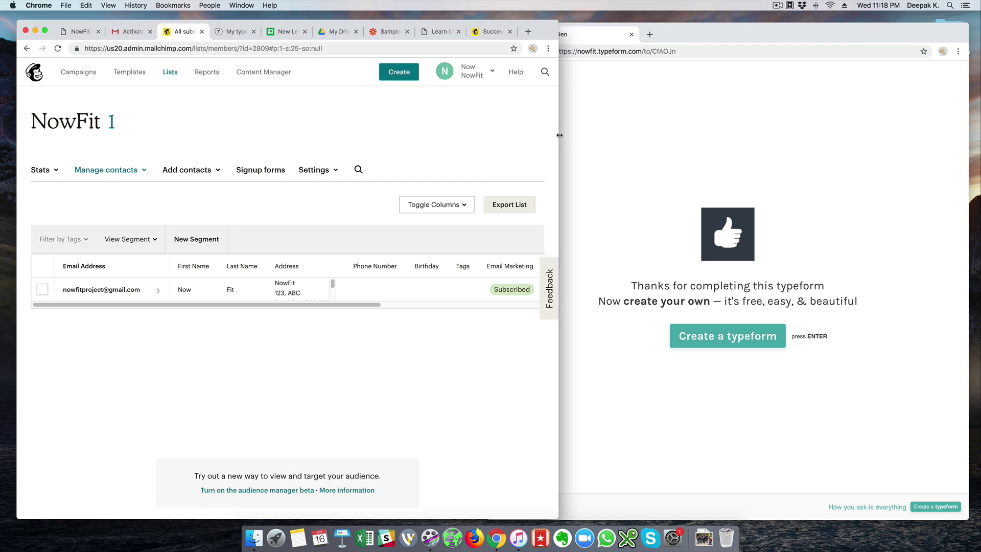
{"action": "left_click_drag", "start_coordinate": [560, 135], "coordinate": [514, 136]}
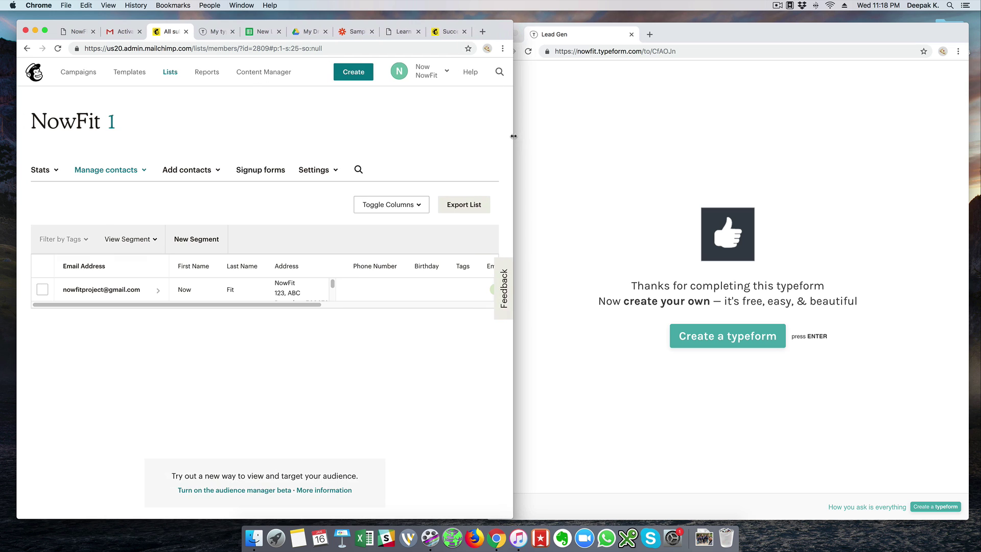
{"action": "left_click", "coordinate": [216, 33]}
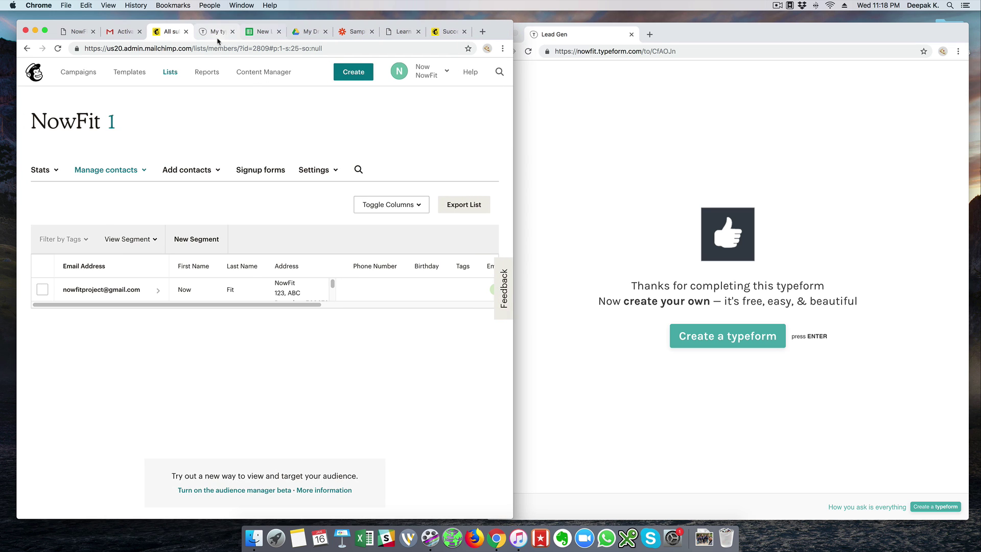
In Zapier, save Add/Update Subscriber as the Mailchimp action and begin connecting an account.
{"action": "left_click", "coordinate": [343, 37]}
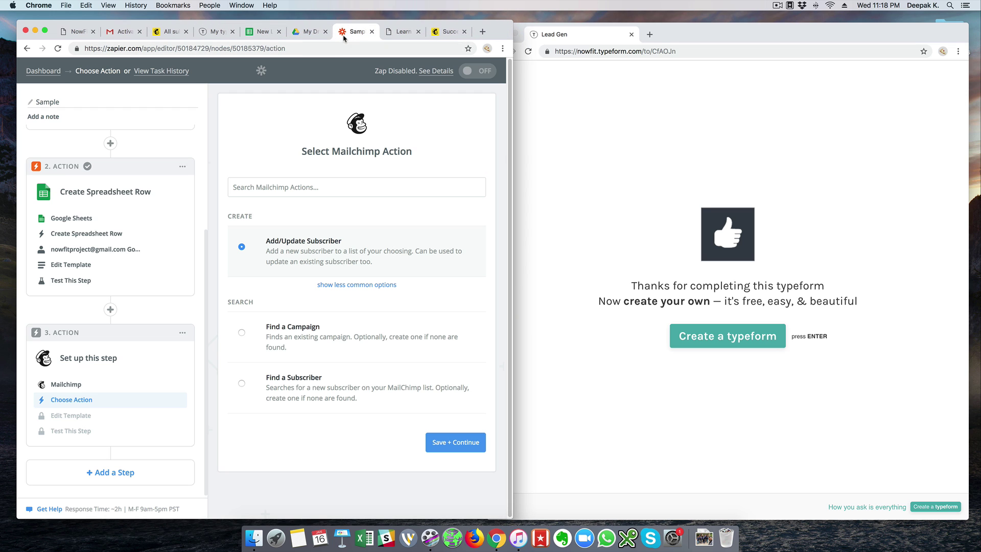
{"action": "left_click", "coordinate": [456, 443]}
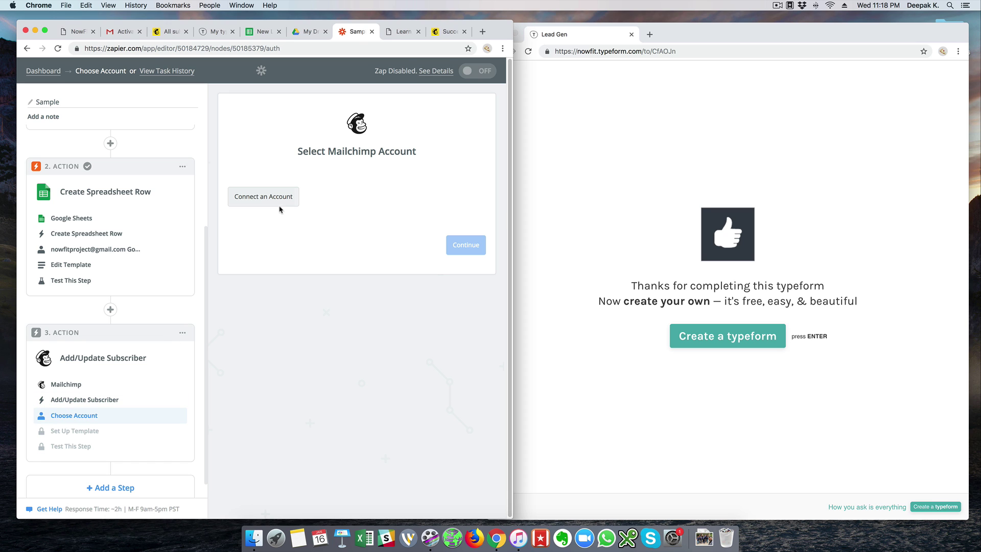
{"action": "left_click", "coordinate": [279, 205]}
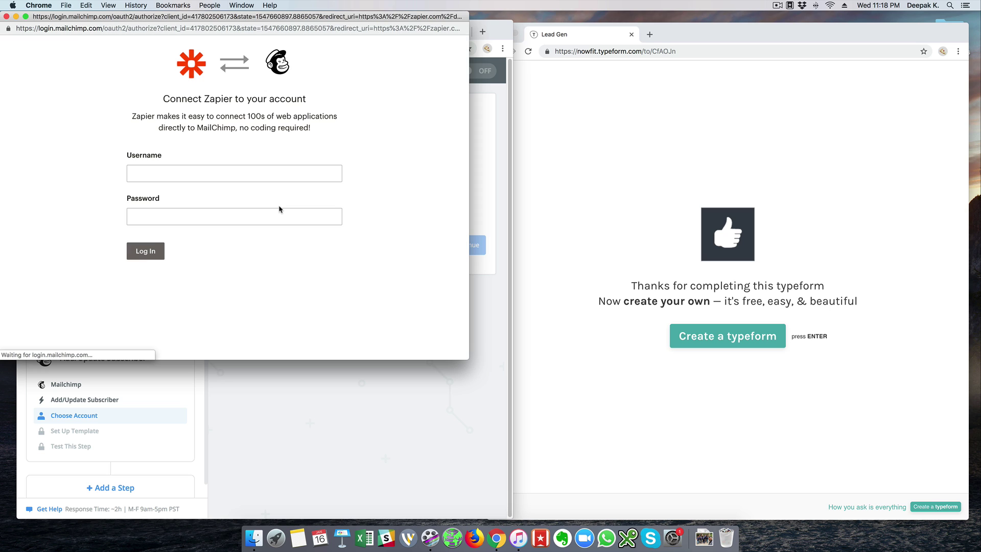
Log in to Mailchimp with the NowFit account credentials and continue with NowFit selected.
{"action": "left_click", "coordinate": [279, 178]}
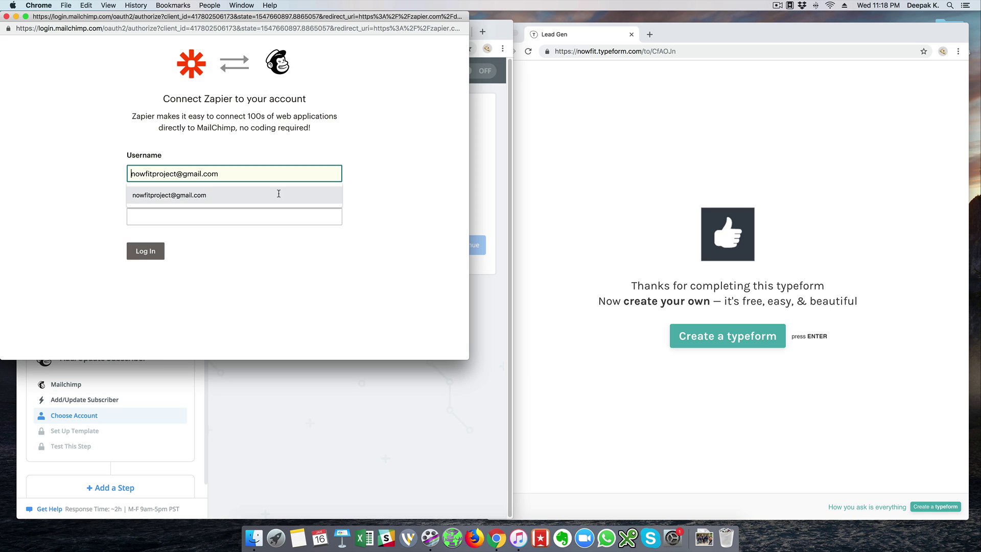
{"action": "left_click", "coordinate": [276, 195]}
{"action": "left_click", "coordinate": [276, 212]}
{"action": "type", "text": "••"}
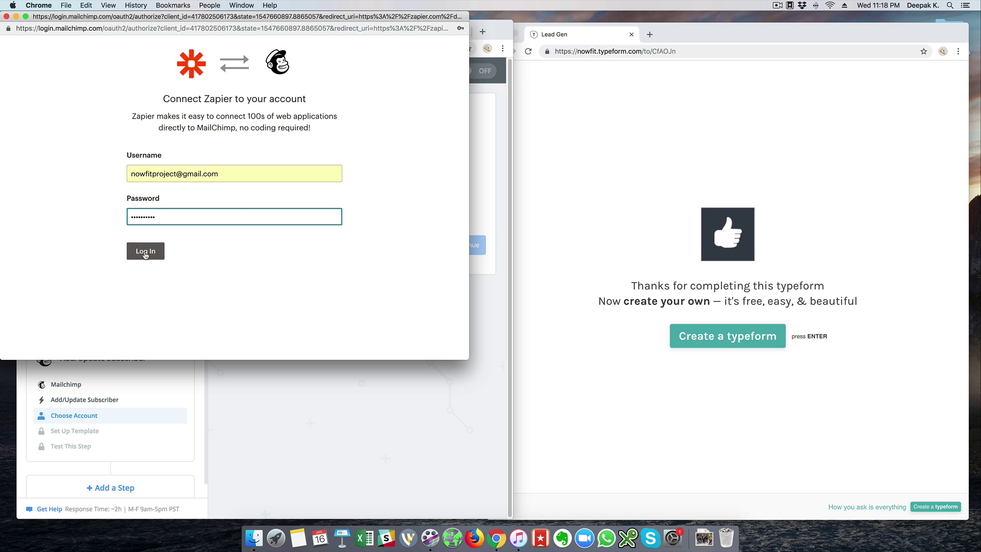
{"action": "left_click", "coordinate": [145, 251]}
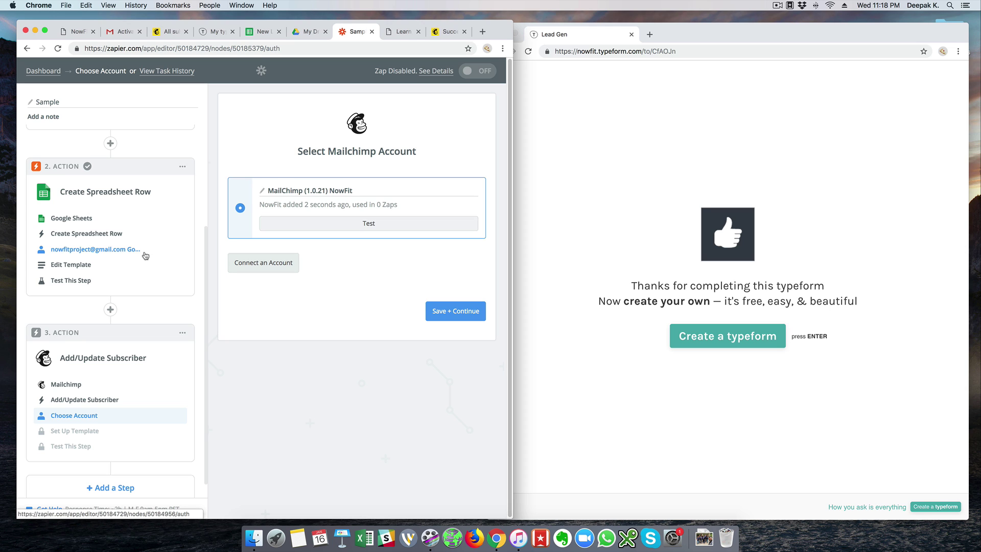
{"action": "left_click", "coordinate": [454, 312]}
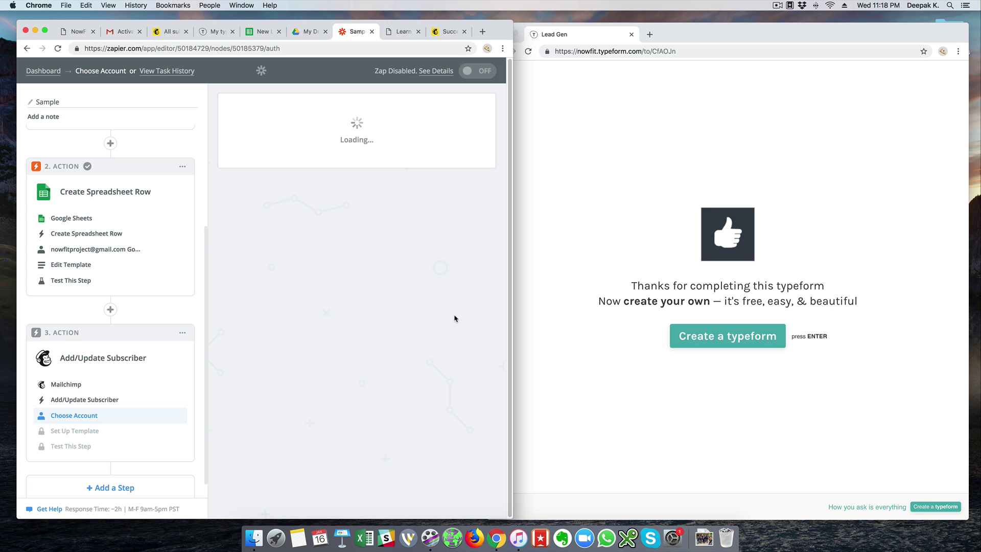
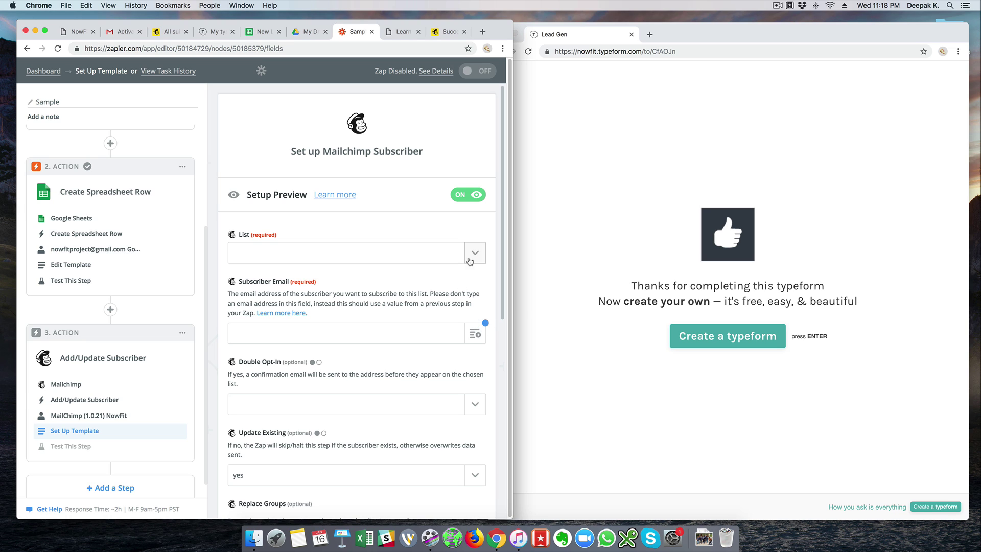
Choose NowFit as the Mailchimp list for new subscribers.
{"action": "left_click", "coordinate": [469, 261]}
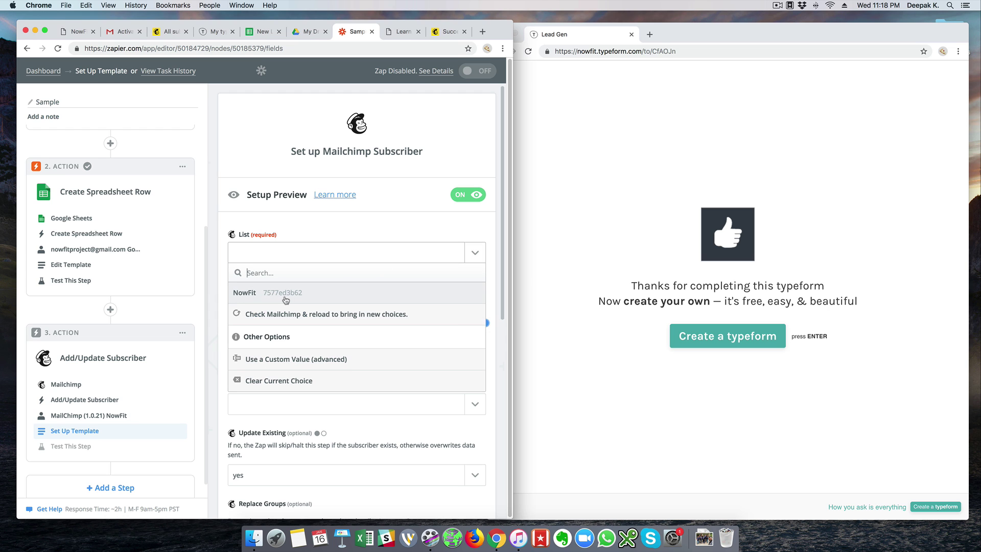
{"action": "left_click", "coordinate": [285, 300]}
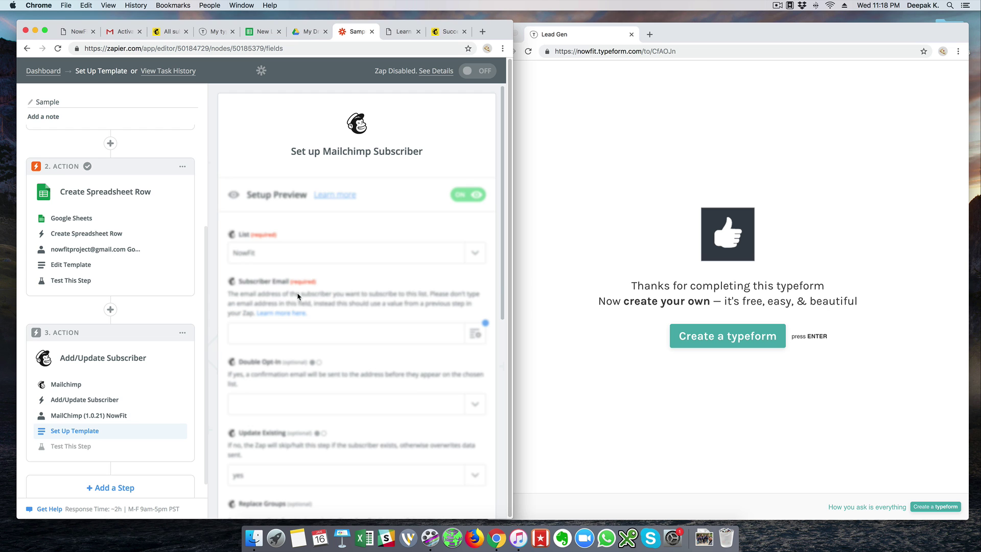
{"action": "scroll", "coordinate": [503, 295], "scroll_direction": "down", "scroll_amount": 1}
{"action": "scroll", "coordinate": [502, 295], "scroll_direction": "down", "scroll_amount": 1}
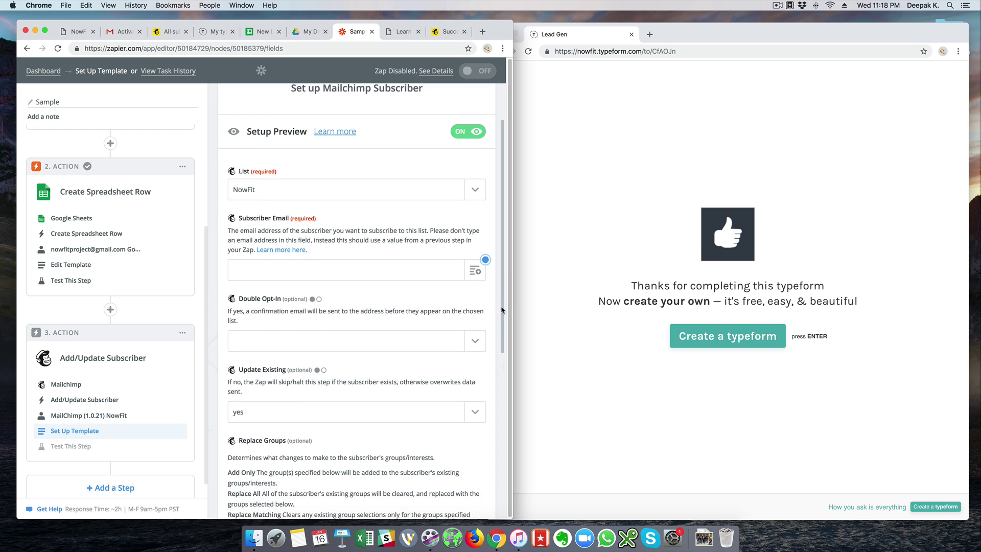
Map Subscriber Email to the Step 1 New Entry's Email ID answer.
{"action": "left_click", "coordinate": [446, 273]}
{"action": "left_click", "coordinate": [475, 271]}
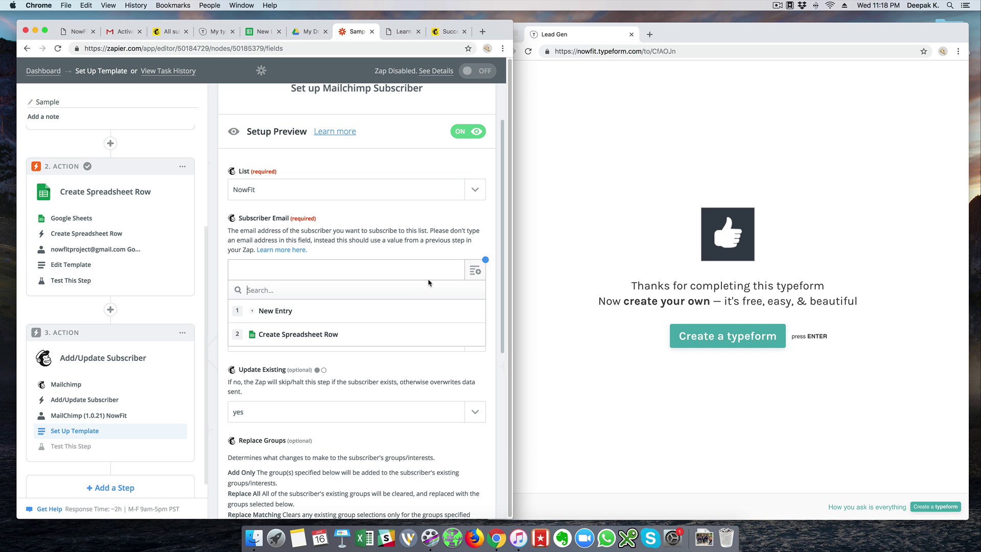
{"action": "left_click", "coordinate": [276, 321]}
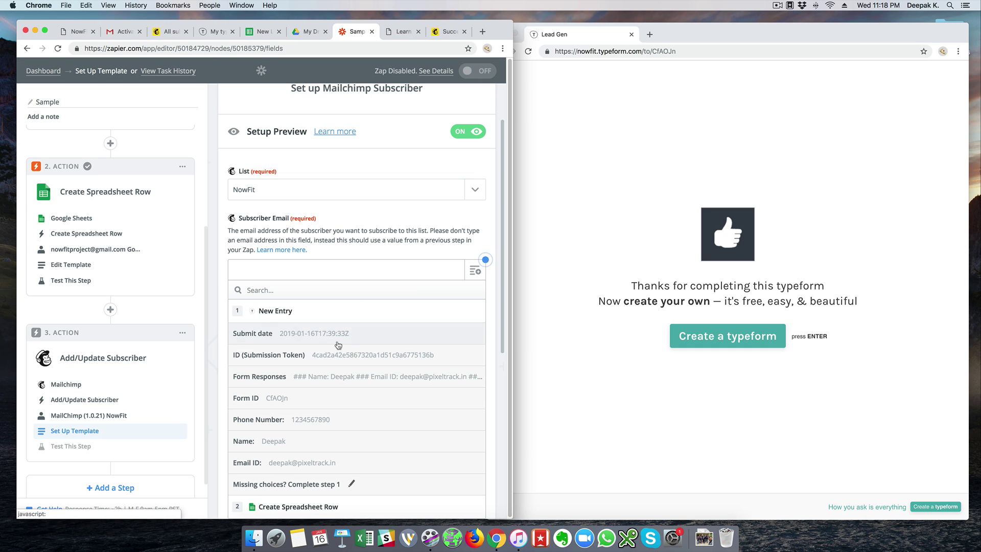
{"action": "left_click", "coordinate": [324, 465]}
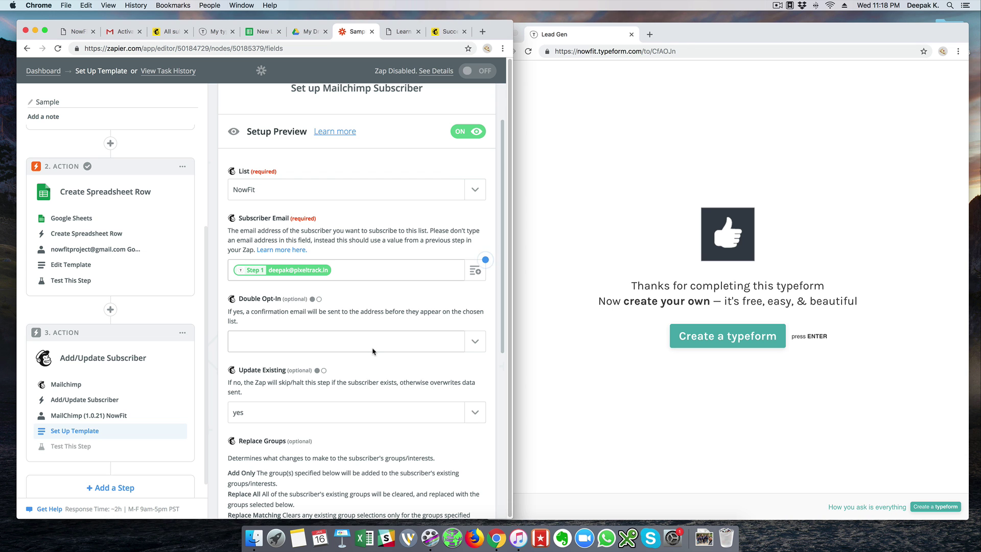
{"action": "scroll", "coordinate": [372, 350], "scroll_direction": "down", "scroll_amount": 5}
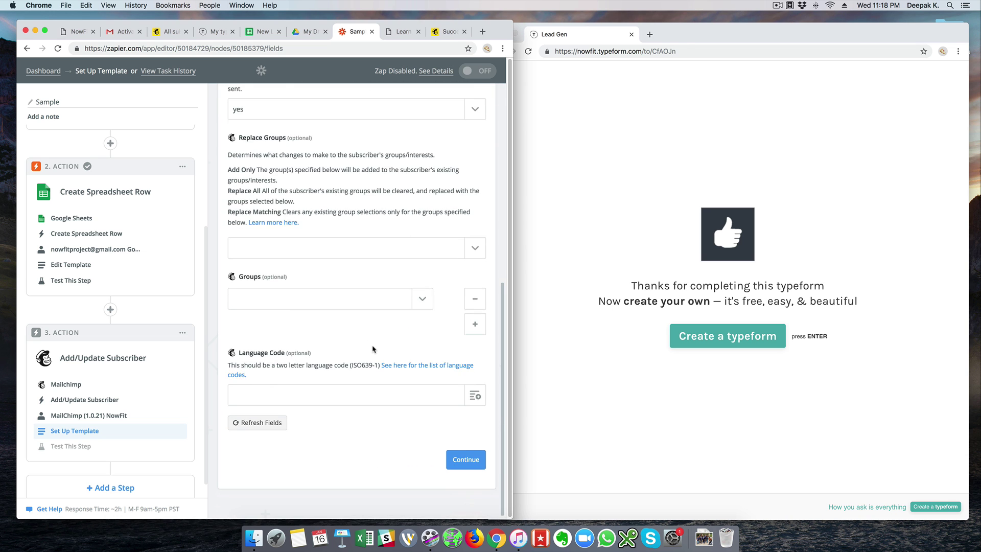
{"action": "scroll", "coordinate": [373, 350], "scroll_direction": "up", "scroll_amount": 6}
{"action": "scroll", "coordinate": [373, 350], "scroll_direction": "up", "scroll_amount": 1}
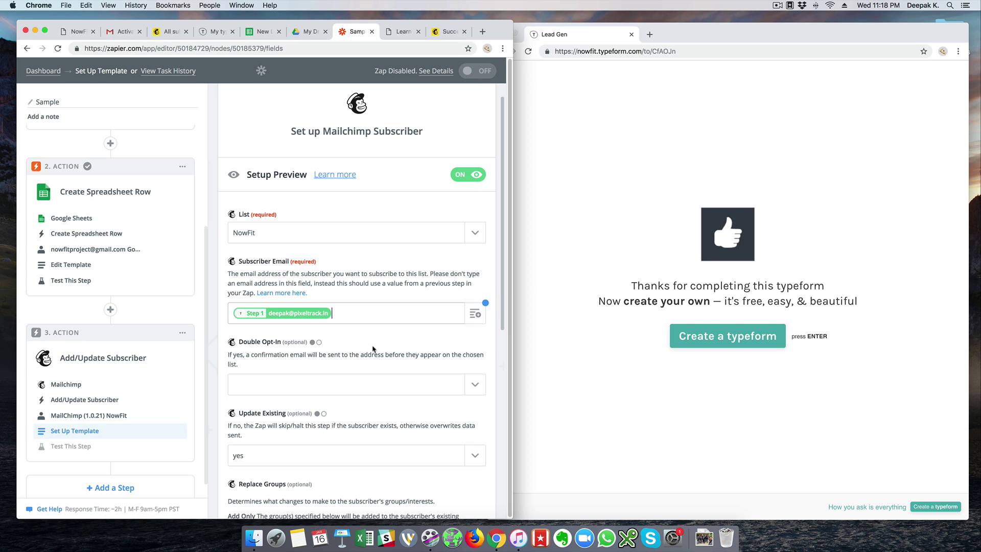
{"action": "left_click", "coordinate": [436, 33]}
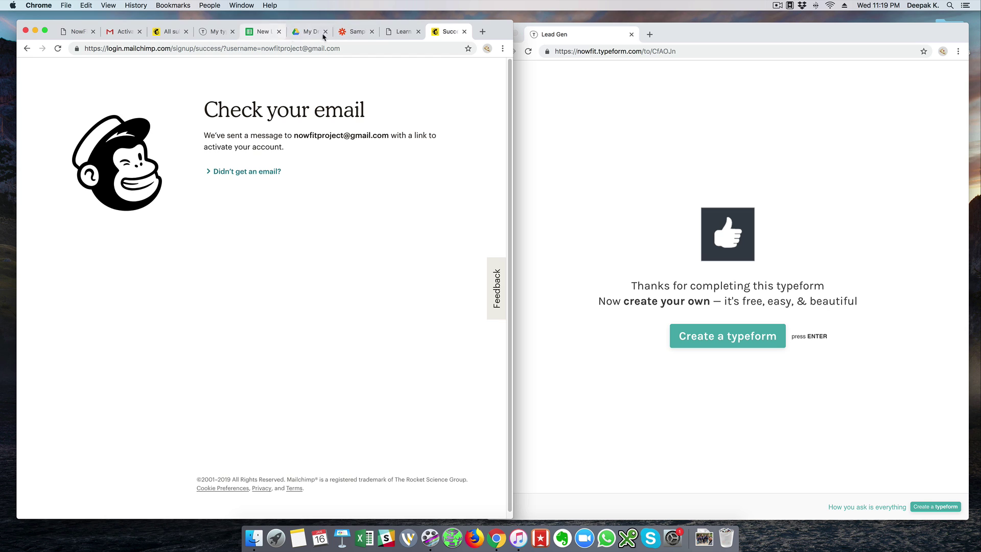
Close the Mailchimp confirmation tab and check that the NowFit list's single contact is subscribed.
{"action": "left_click", "coordinate": [173, 32]}
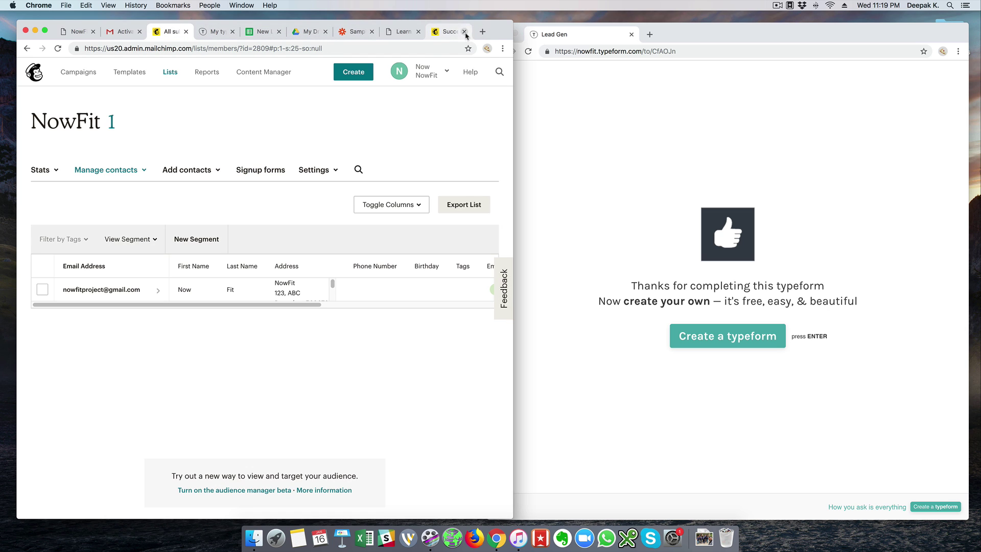
{"action": "left_click", "coordinate": [464, 32]}
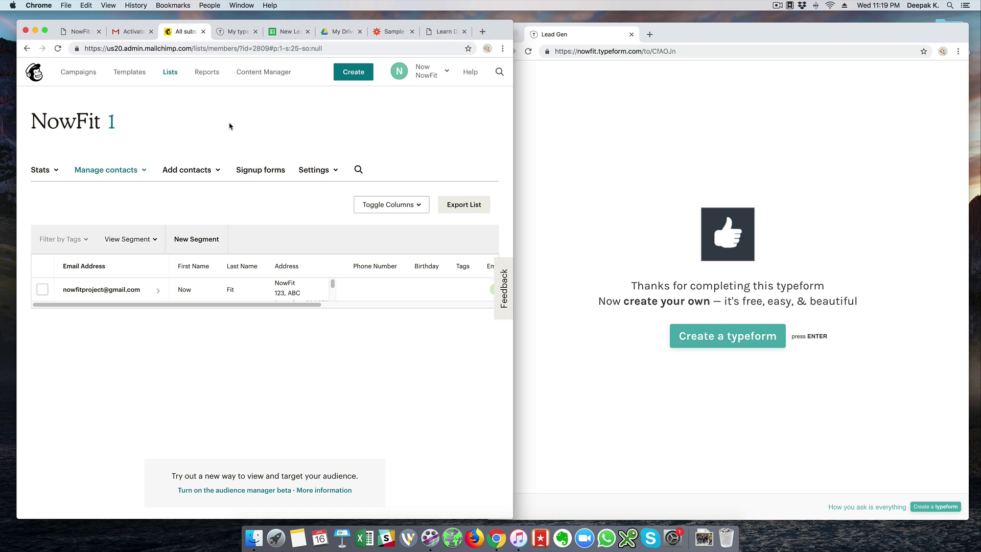
{"action": "left_click", "coordinate": [129, 293]}
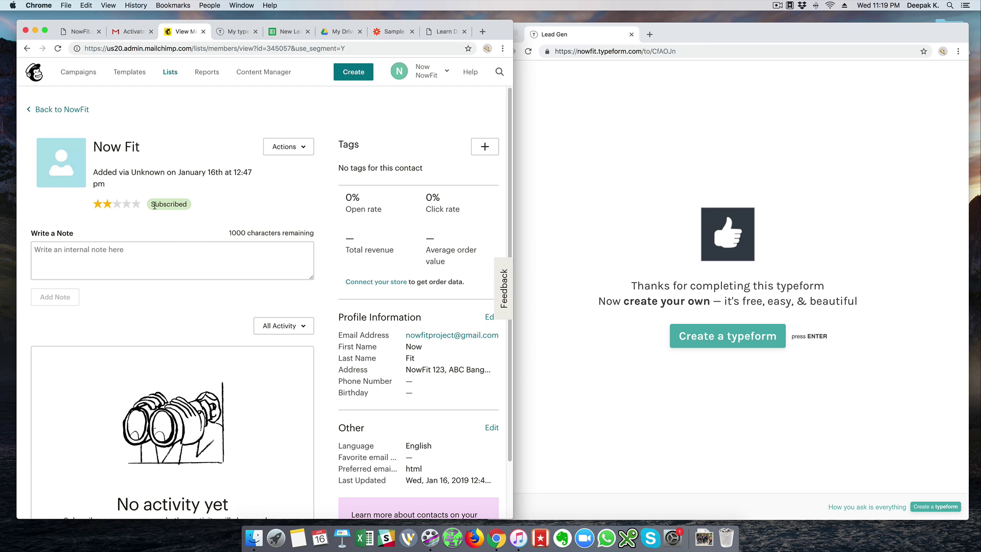
{"action": "scroll", "coordinate": [154, 206], "scroll_direction": "down", "scroll_amount": 2}
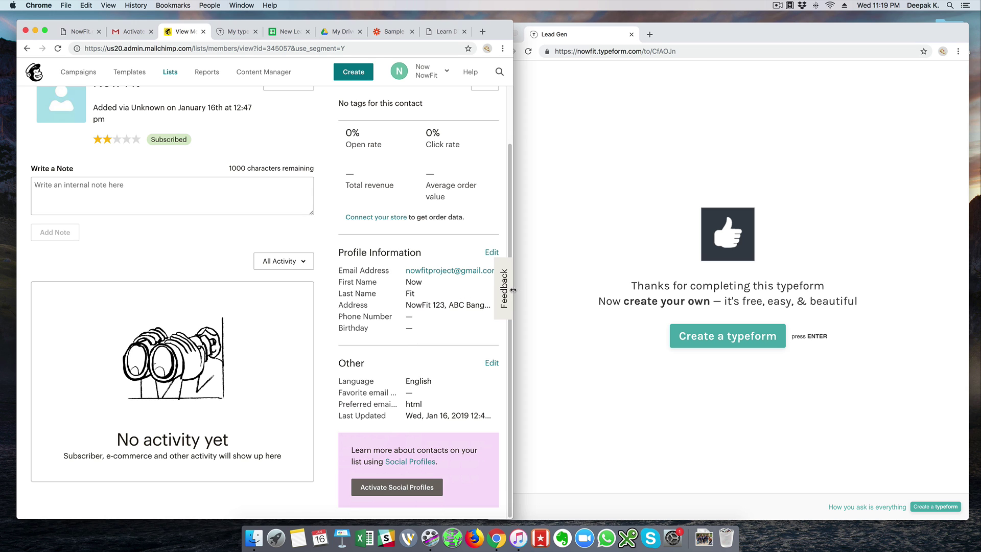
{"action": "left_click_drag", "start_coordinate": [513, 289], "coordinate": [538, 289]}
{"action": "scroll", "coordinate": [461, 299], "scroll_direction": "up", "scroll_amount": 2}
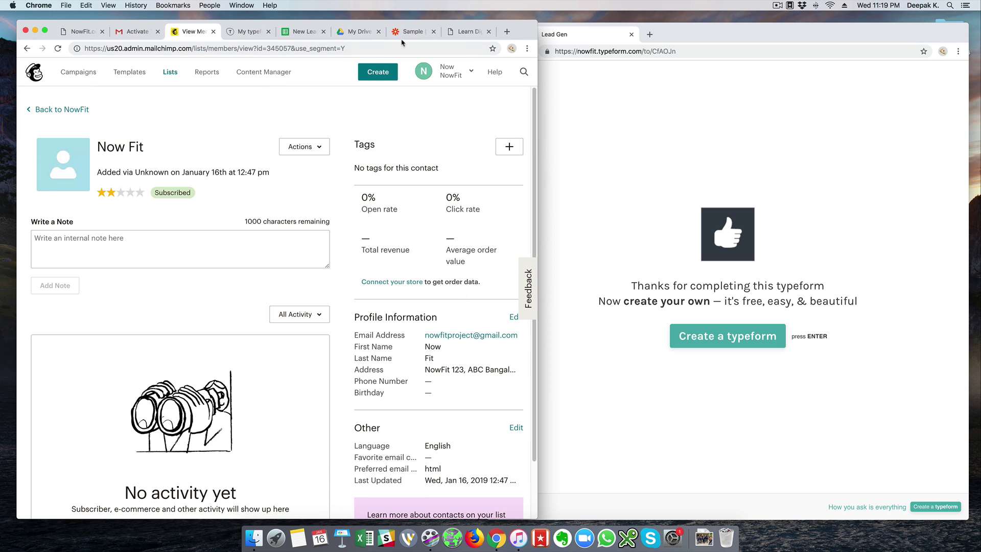
{"action": "left_click", "coordinate": [249, 29]}
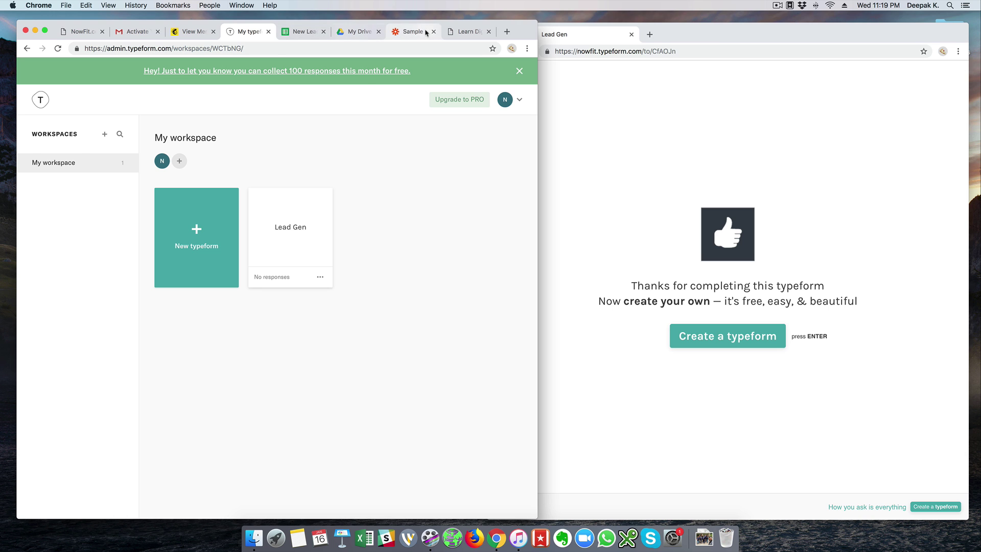
Refresh the Mailchimp action's fields to load the NowFit list's merge fields.
{"action": "left_click", "coordinate": [417, 31]}
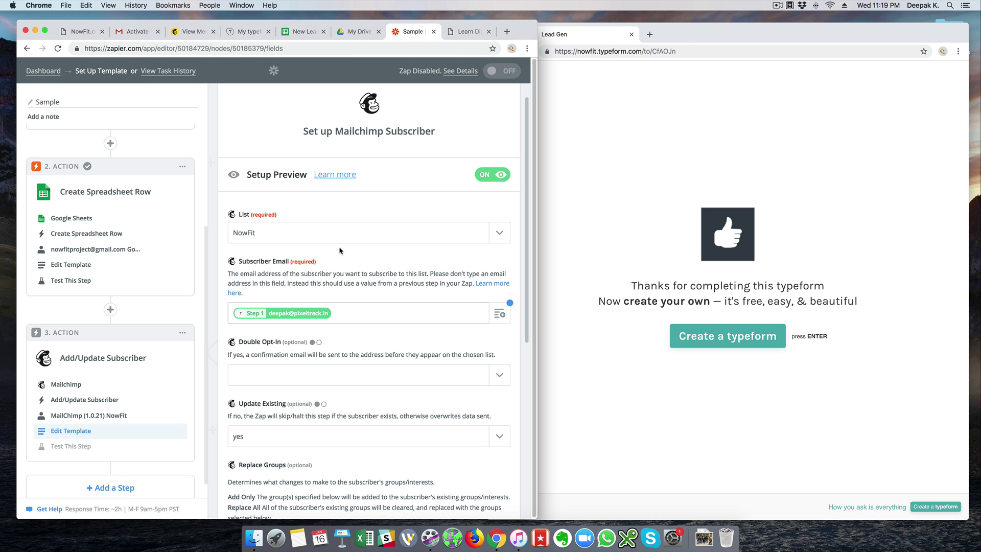
{"action": "scroll", "coordinate": [334, 299], "scroll_direction": "down", "scroll_amount": 8}
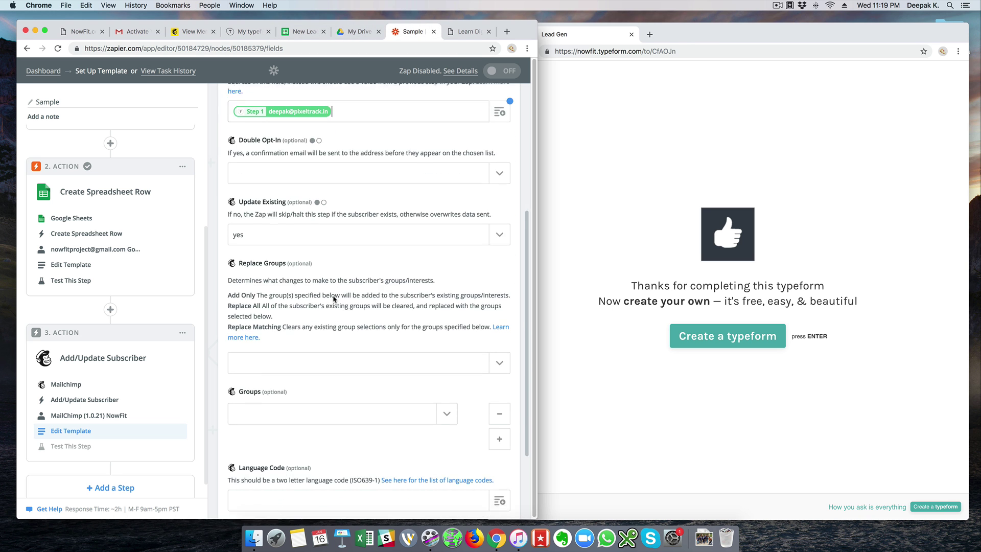
{"action": "scroll", "coordinate": [334, 299], "scroll_direction": "down", "scroll_amount": 3}
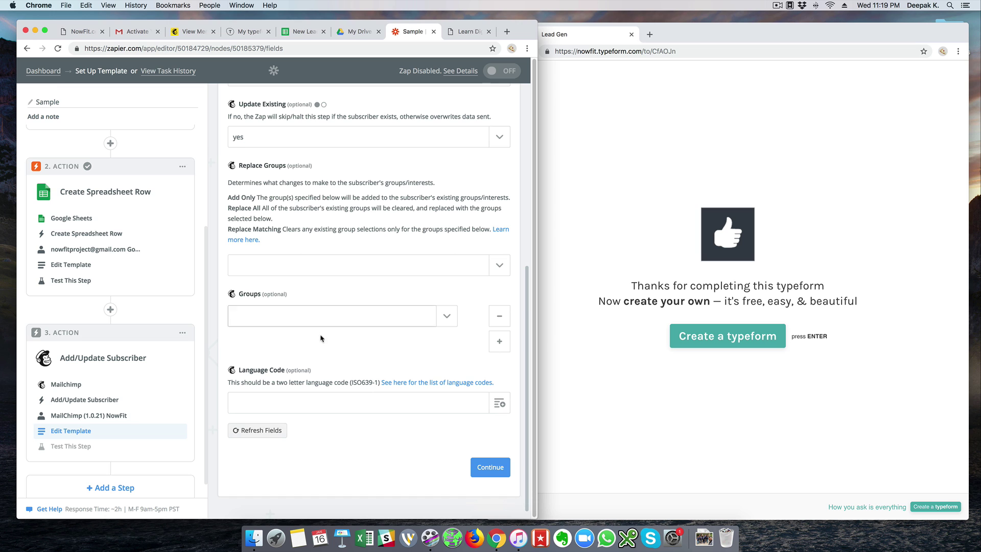
{"action": "left_click", "coordinate": [270, 438]}
{"action": "scroll", "coordinate": [408, 266], "scroll_direction": "down", "scroll_amount": 4}
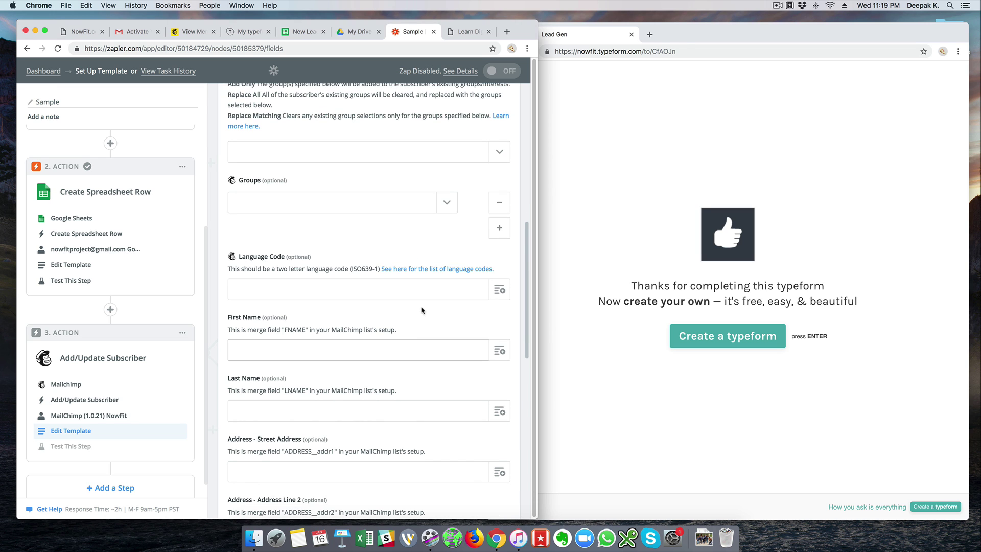
{"action": "scroll", "coordinate": [421, 310], "scroll_direction": "down", "scroll_amount": 5}
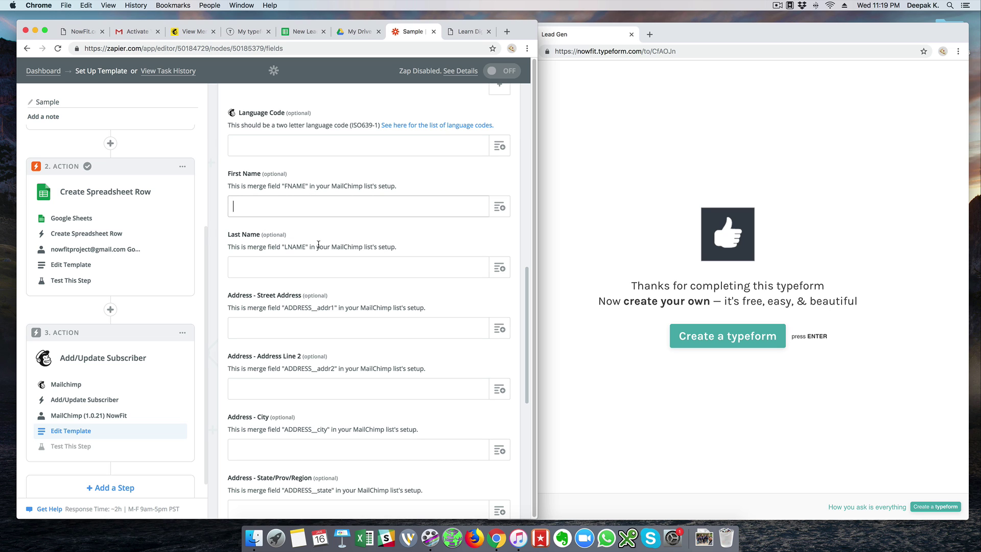
Map First Name to Step 1 Name and Phone Number to Step 1 Phone Number, then continue.
{"action": "left_click", "coordinate": [493, 208]}
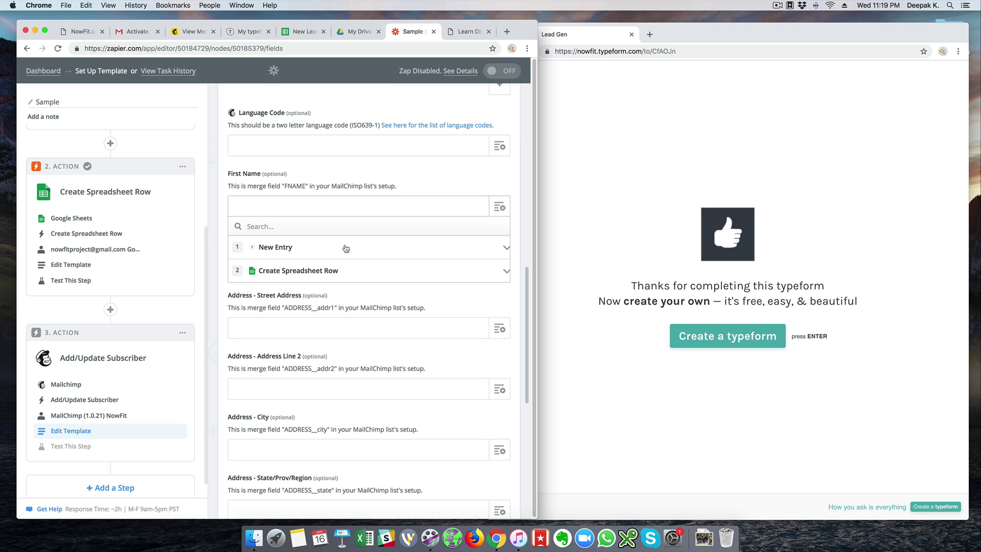
{"action": "left_click", "coordinate": [303, 249]}
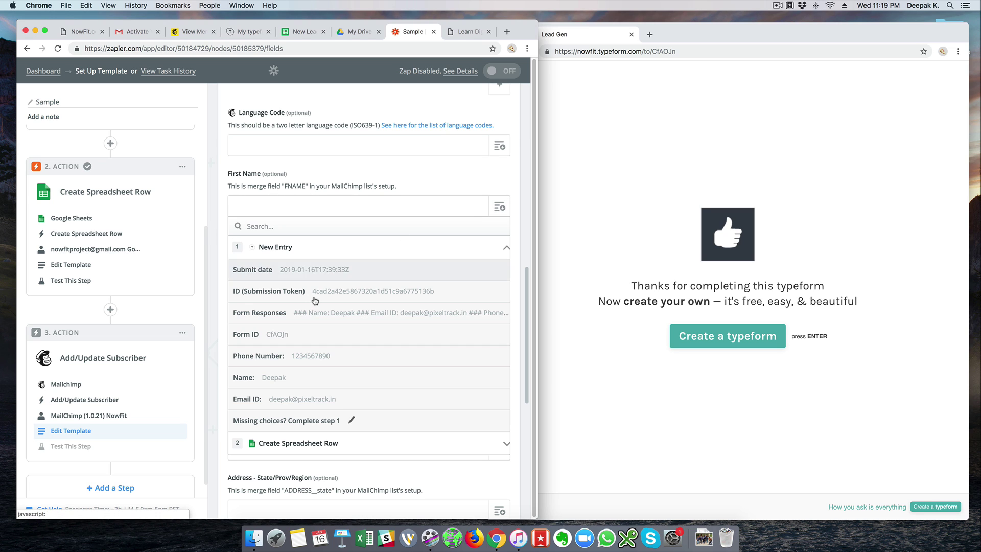
{"action": "left_click", "coordinate": [316, 378]}
{"action": "scroll", "coordinate": [447, 294], "scroll_direction": "down", "scroll_amount": 10}
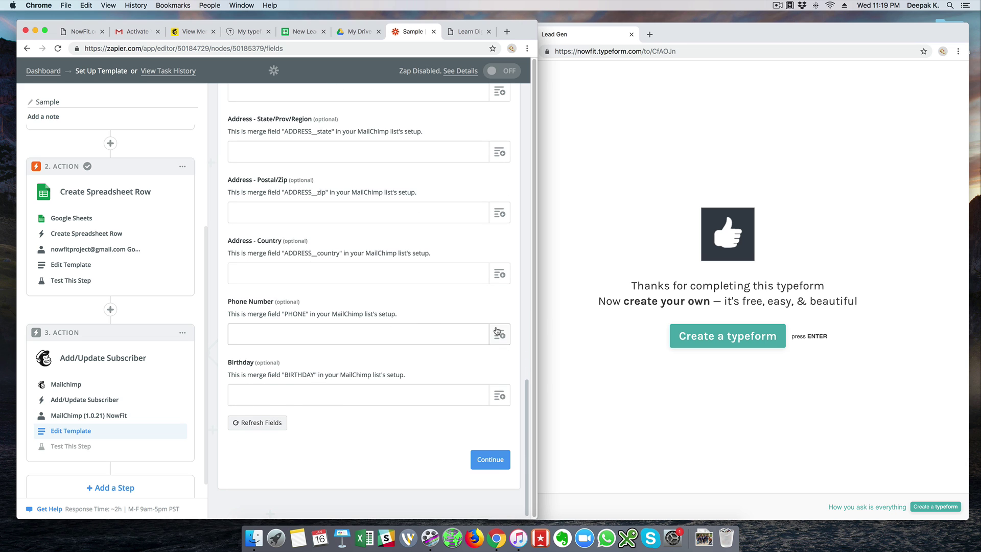
{"action": "left_click", "coordinate": [499, 334]}
{"action": "left_click", "coordinate": [317, 376]}
{"action": "scroll", "coordinate": [316, 398], "scroll_direction": "down", "scroll_amount": 2}
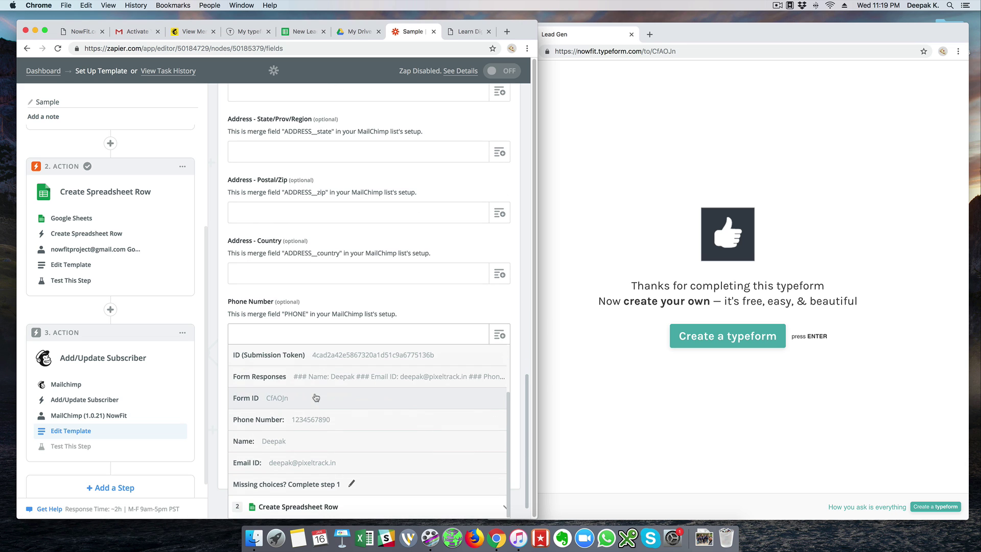
{"action": "left_click", "coordinate": [316, 419]}
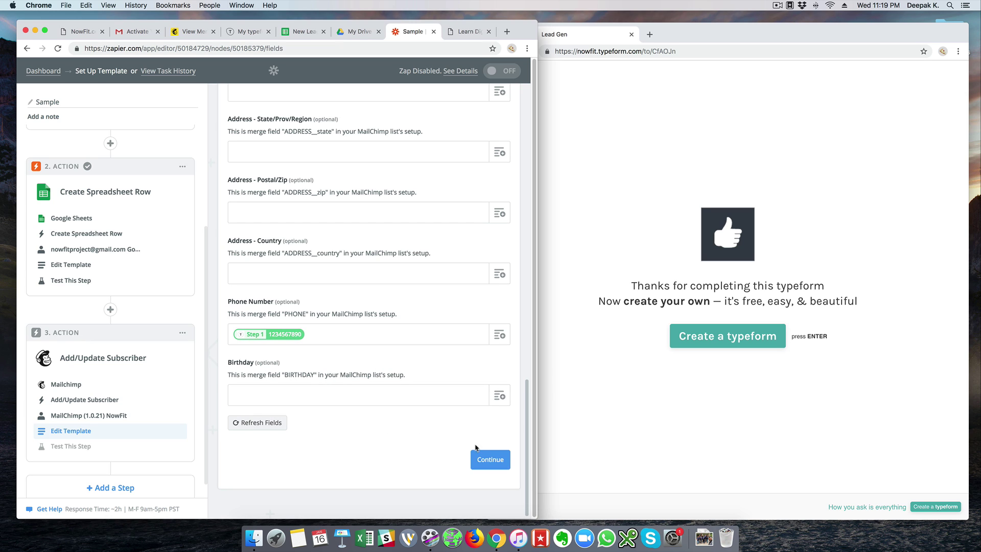
{"action": "left_click", "coordinate": [492, 458]}
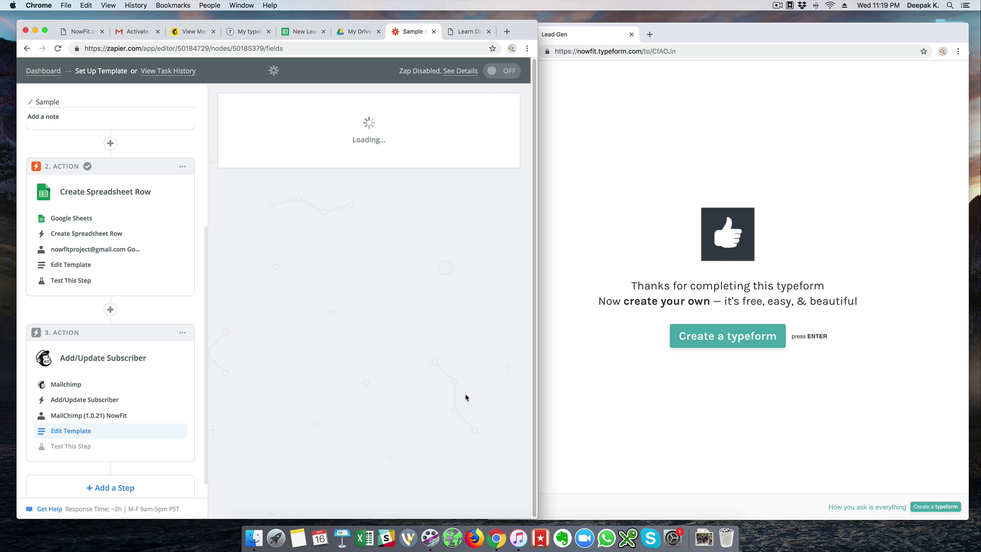
Send a test subscriber to Mailchimp and review the returned first-name and phone merge fields.
{"action": "scroll", "coordinate": [470, 368], "scroll_direction": "down", "scroll_amount": 3}
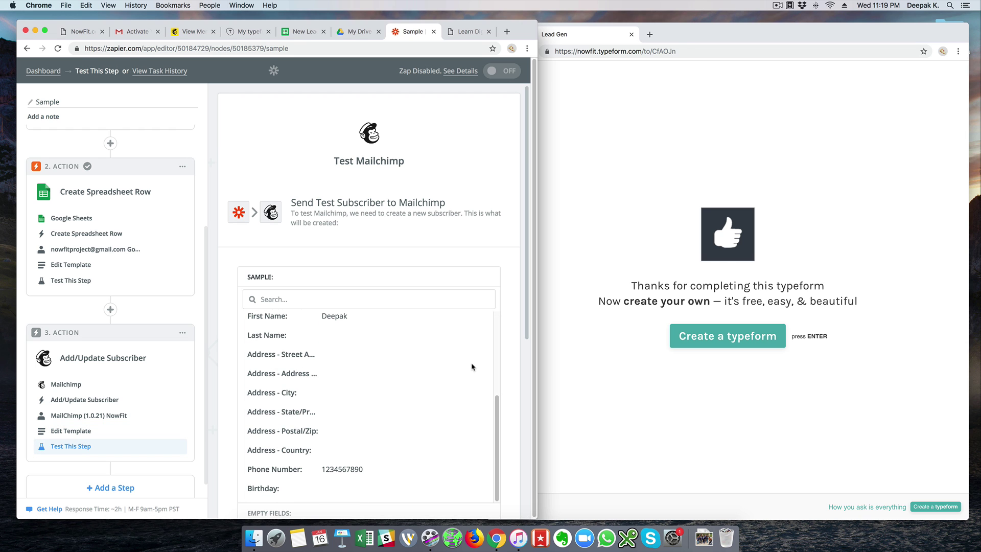
{"action": "scroll", "coordinate": [506, 392], "scroll_direction": "down", "scroll_amount": 10}
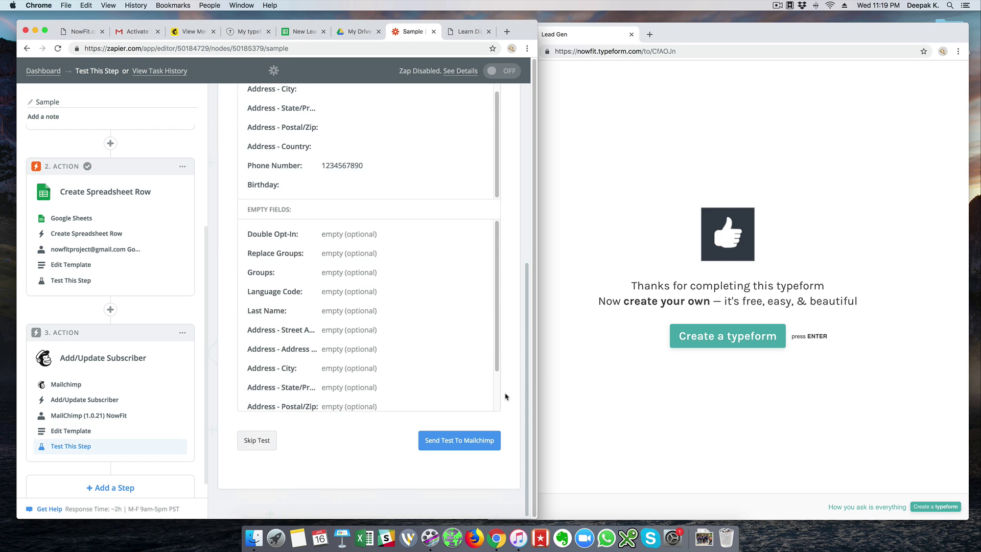
{"action": "left_click", "coordinate": [490, 443]}
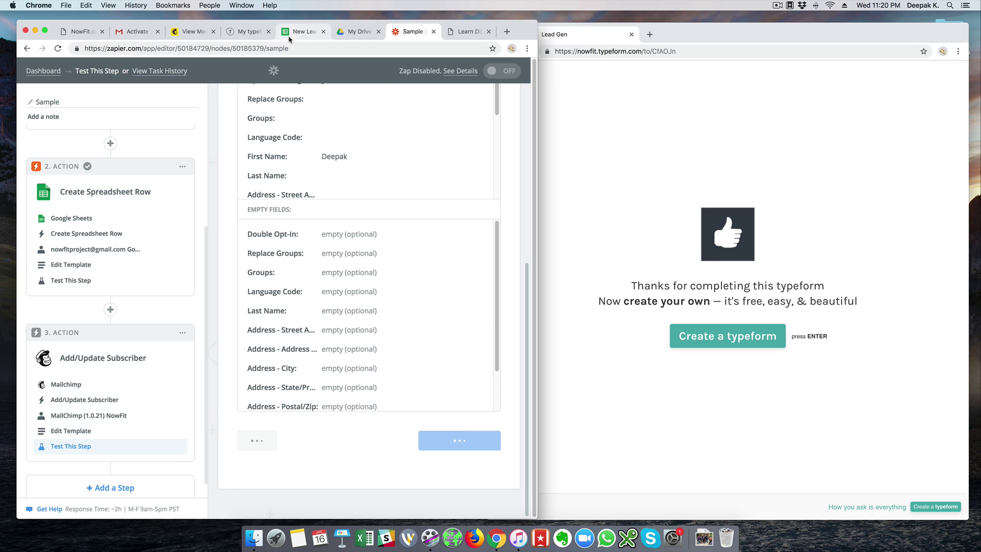
{"action": "scroll", "coordinate": [417, 259], "scroll_direction": "down", "scroll_amount": 10}
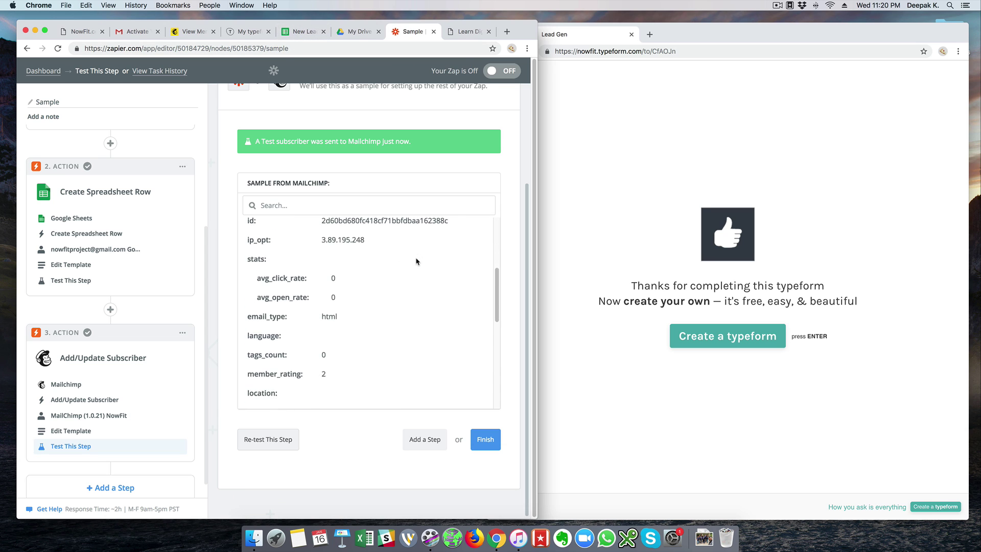
{"action": "scroll", "coordinate": [417, 258], "scroll_direction": "down", "scroll_amount": 2}
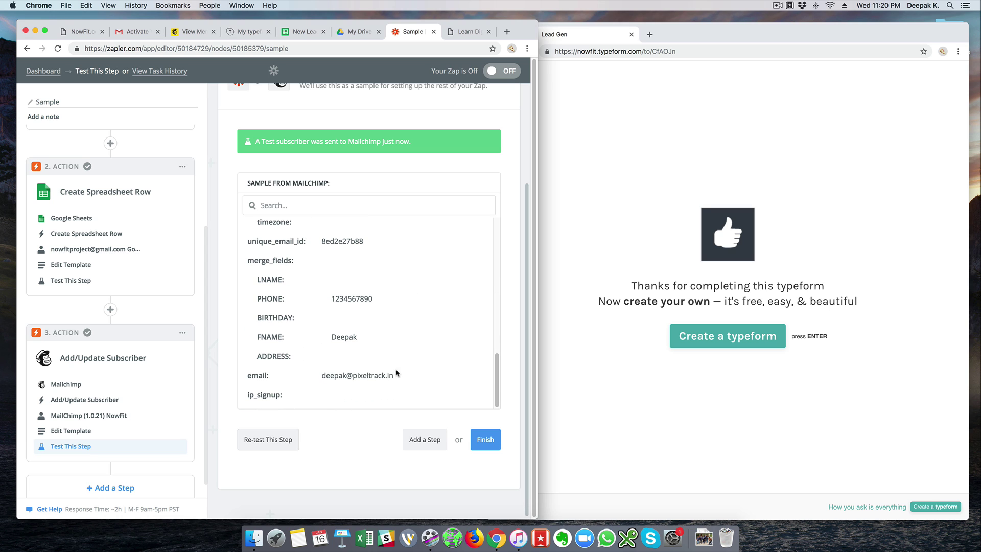
Review the two existing lead rows (A2:C3) in the New Leads sheet, then return to Mailchimp.
{"action": "left_click", "coordinate": [308, 33]}
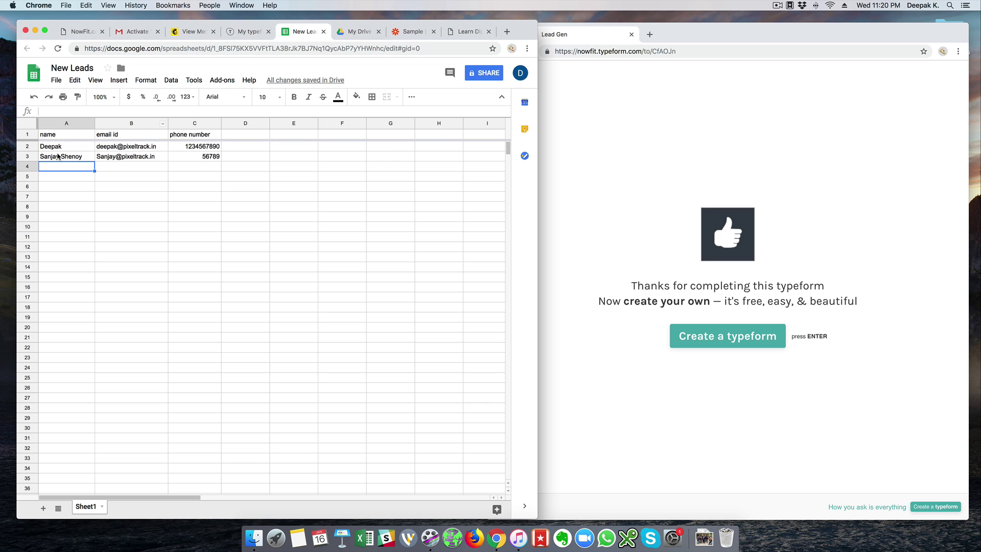
{"action": "left_click_drag", "start_coordinate": [65, 150], "coordinate": [196, 153]}
{"action": "left_click", "coordinate": [294, 155]}
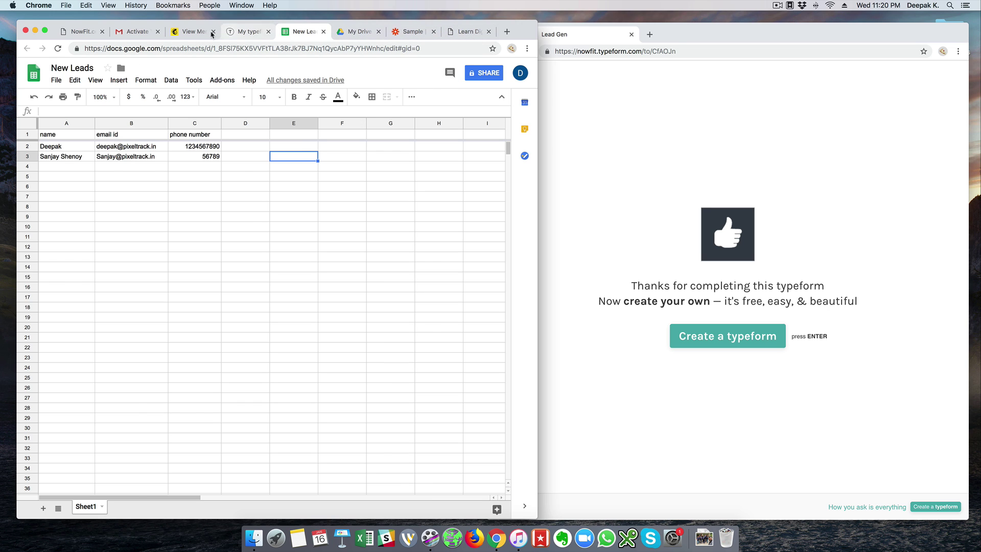
{"action": "left_click_drag", "start_coordinate": [214, 32], "coordinate": [463, 39]}
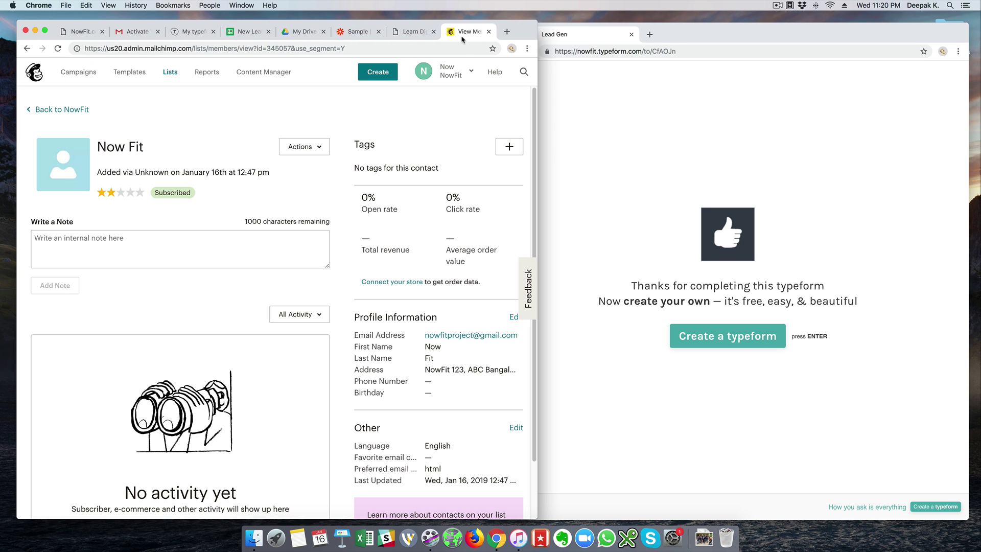
Confirm the NowFit list now holds 2 subscribers, then finish the zap setup in Zapier.
{"action": "left_click", "coordinate": [167, 73]}
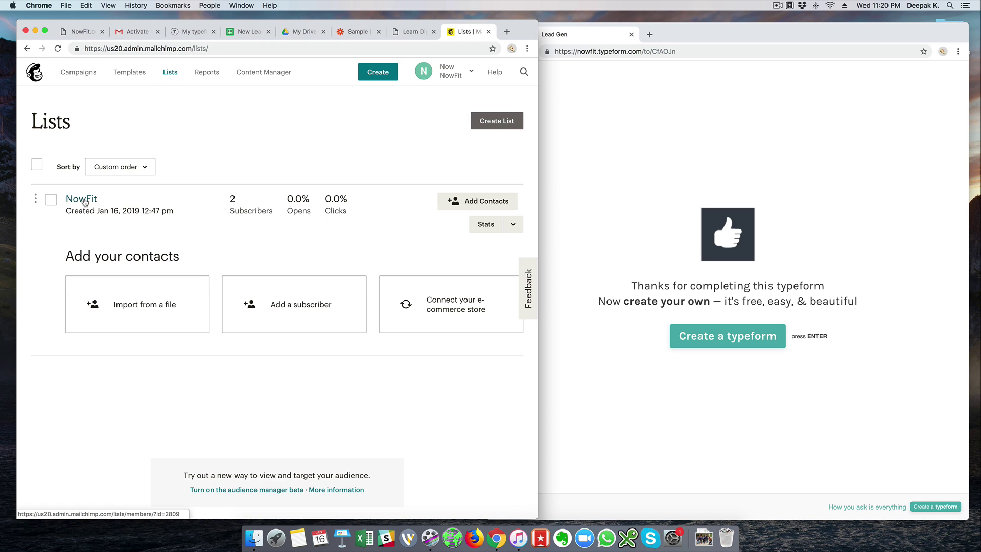
{"action": "left_click", "coordinate": [85, 201]}
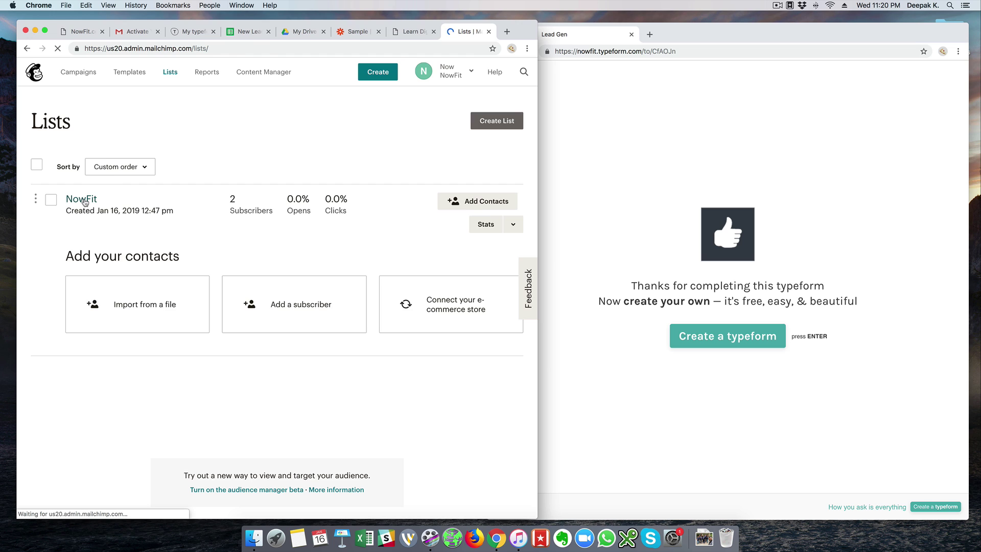
{"action": "left_click", "coordinate": [359, 33]}
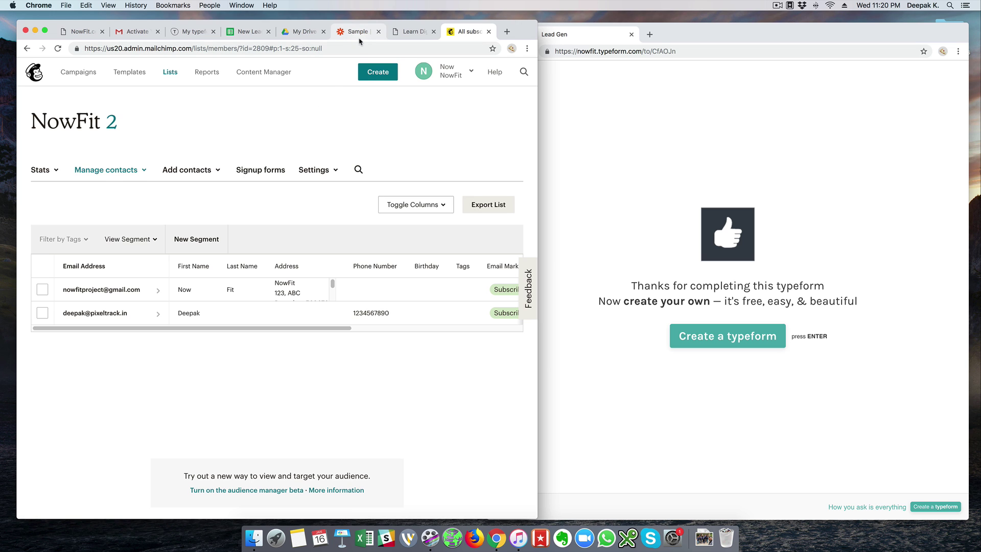
{"action": "left_click", "coordinate": [485, 439]}
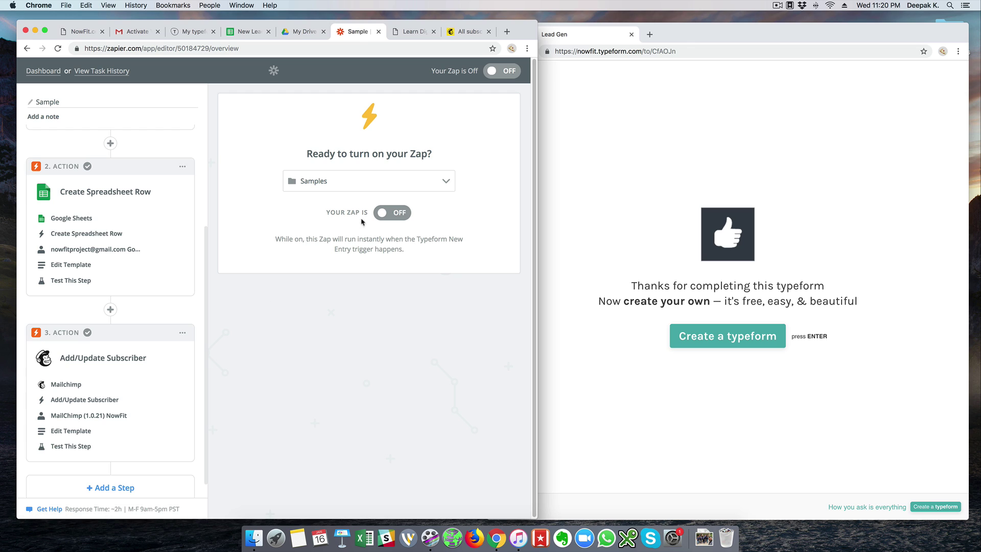
Switch the Sample zap ON and go back to the Samples dashboard.
{"action": "left_click", "coordinate": [387, 215]}
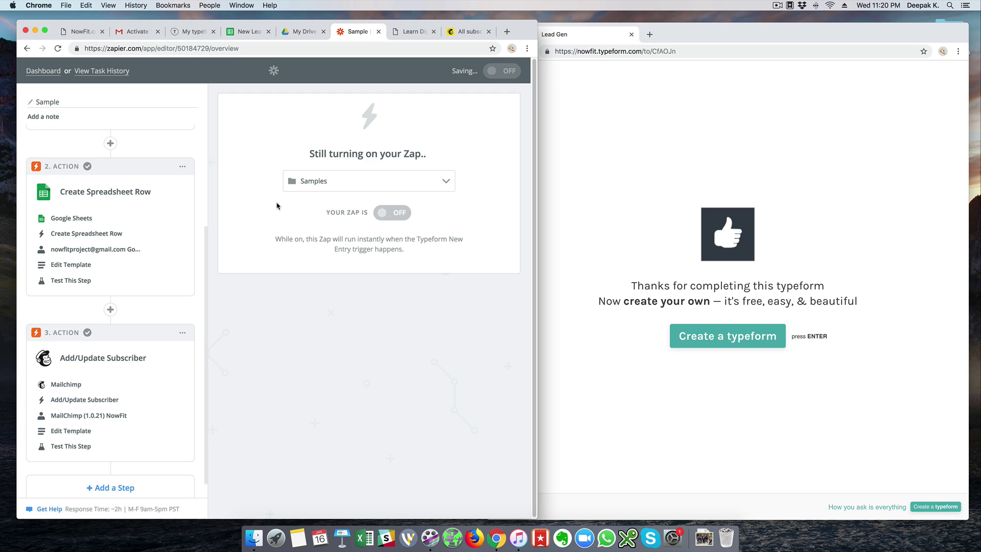
{"action": "left_click", "coordinate": [307, 275]}
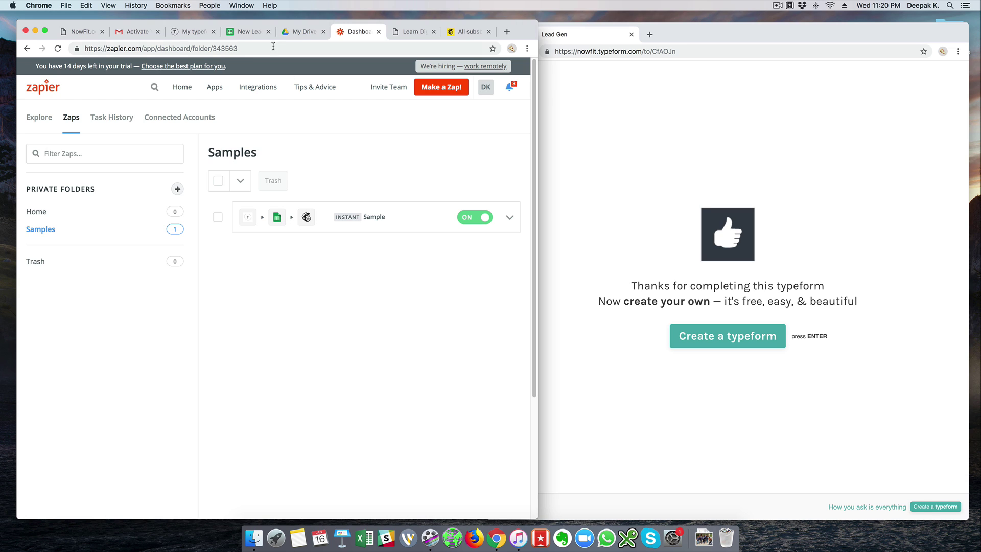
{"action": "left_click", "coordinate": [636, 84]}
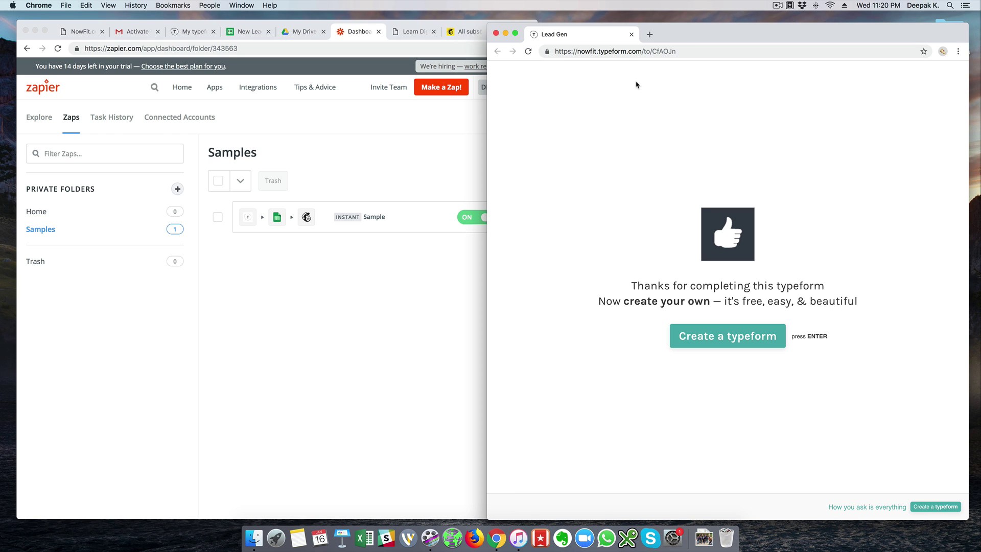
Reload the Lead Gen form and enter a new lead's name, email address and phone number.
{"action": "left_click", "coordinate": [623, 52]}
{"action": "key", "text": "Return"}
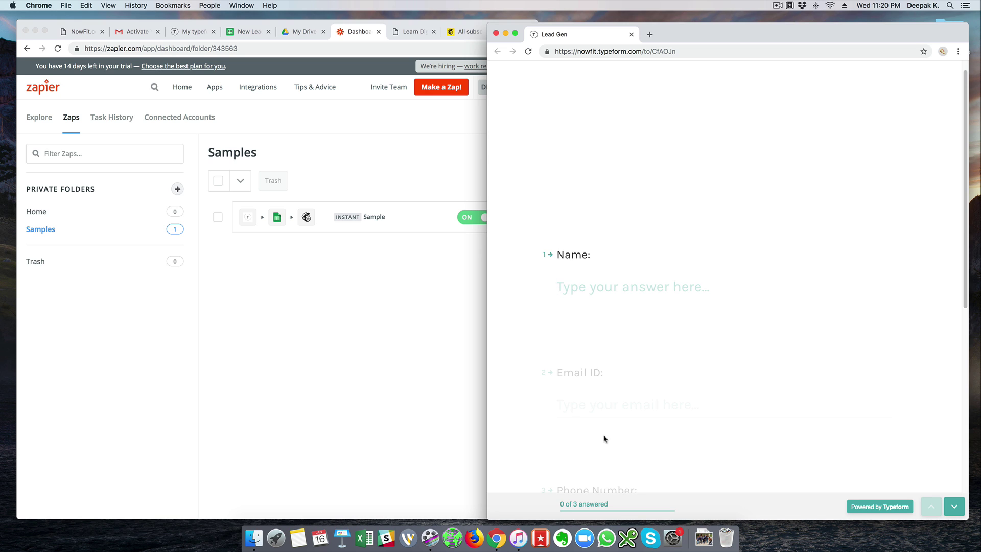
{"action": "type", "text": "Neha"}
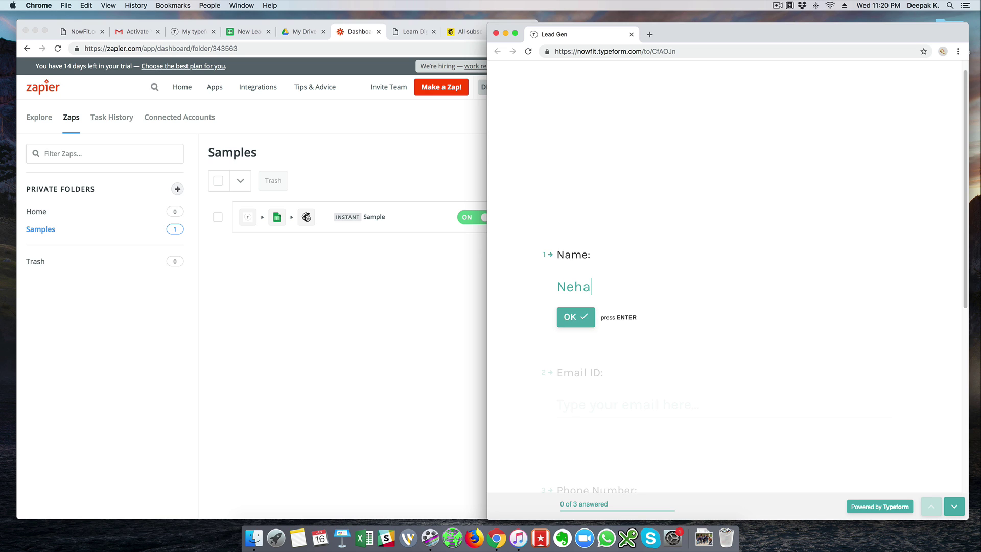
{"action": "left_click", "coordinate": [580, 320]}
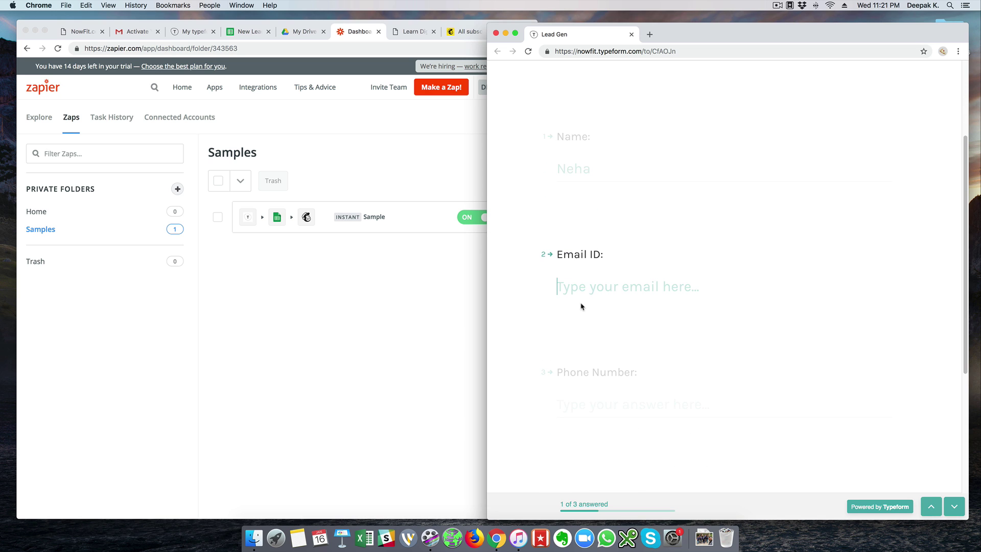
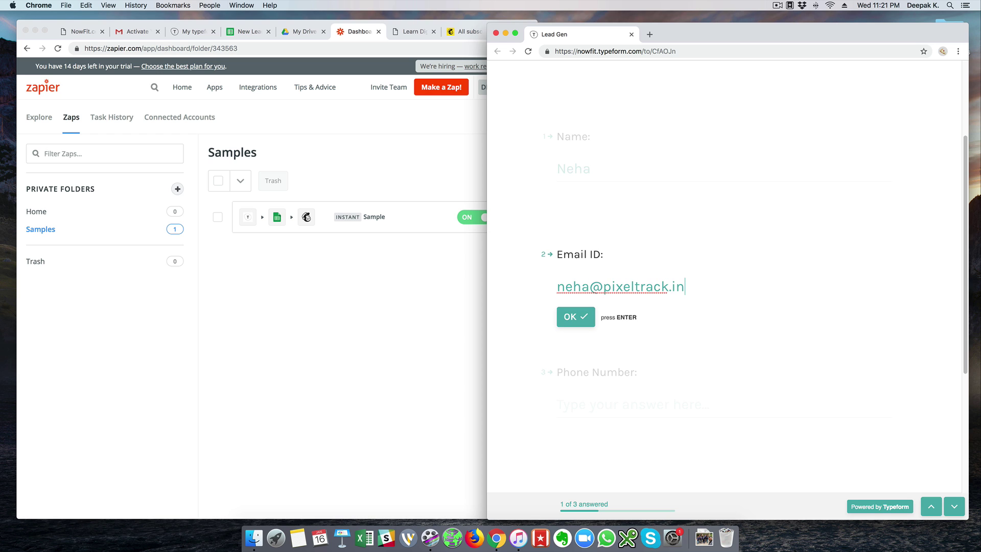
{"action": "left_click", "coordinate": [568, 402]}
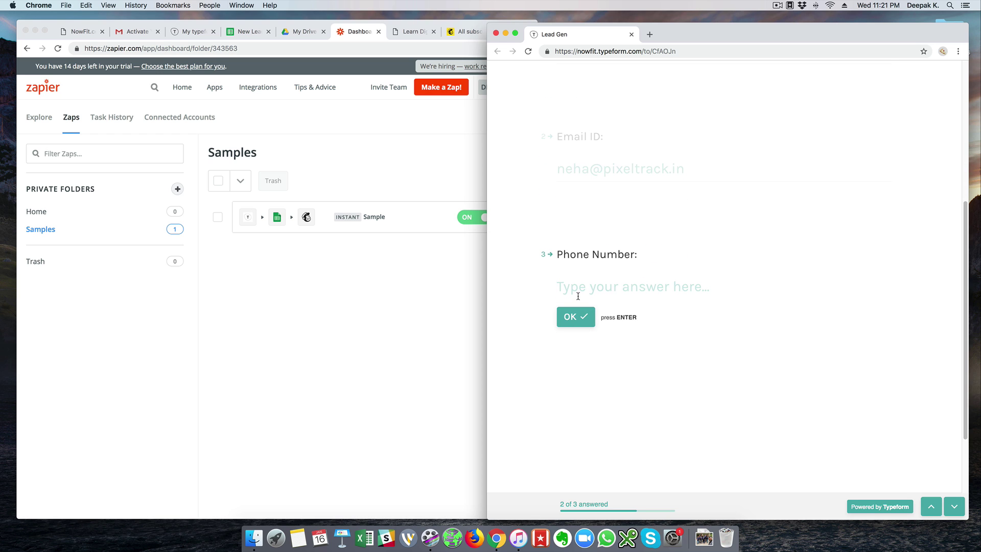
{"action": "type", "text": "789"}
Check the New Leads sheet and Mailchimp list, then confirm the phone answer and submit the form.
{"action": "left_click", "coordinate": [245, 36]}
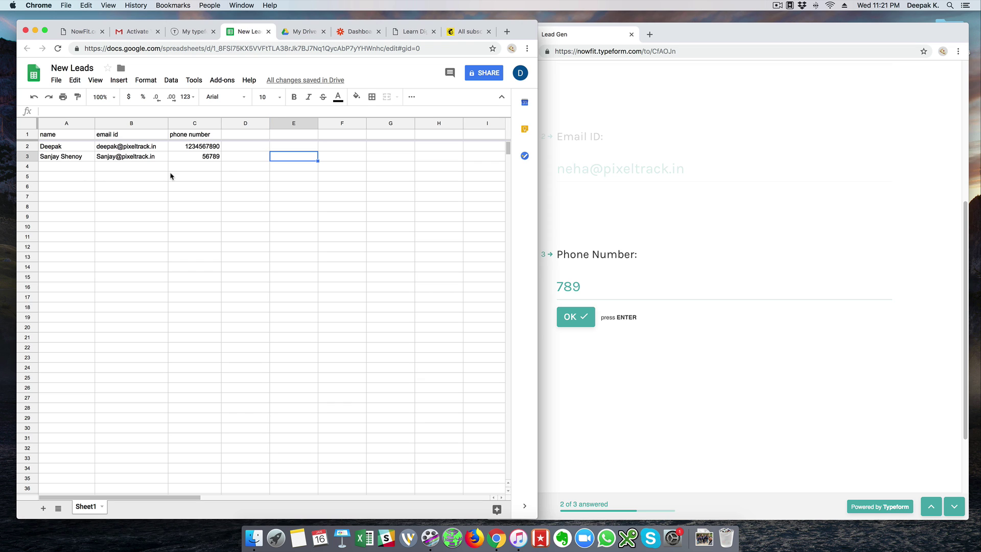
{"action": "left_click", "coordinate": [189, 169]}
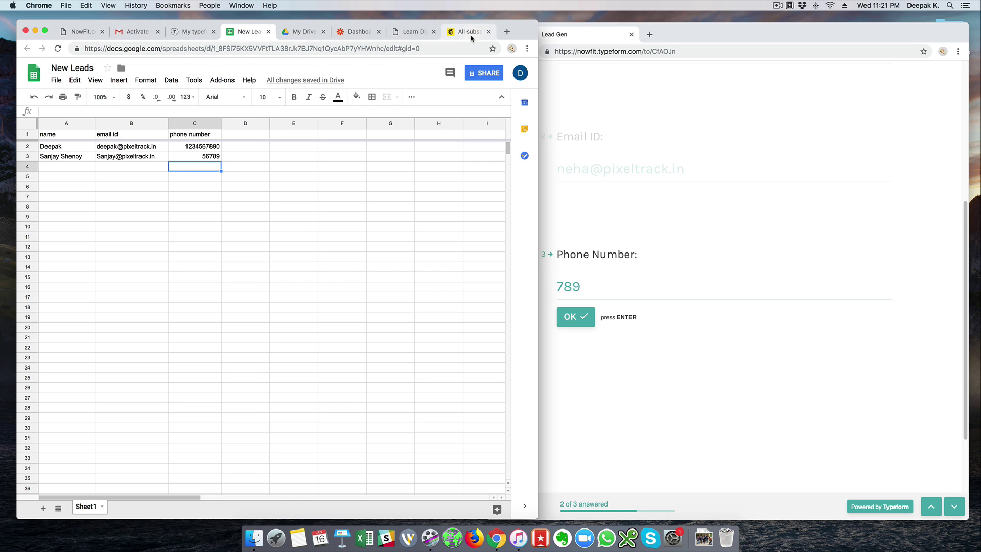
{"action": "left_click", "coordinate": [470, 33]}
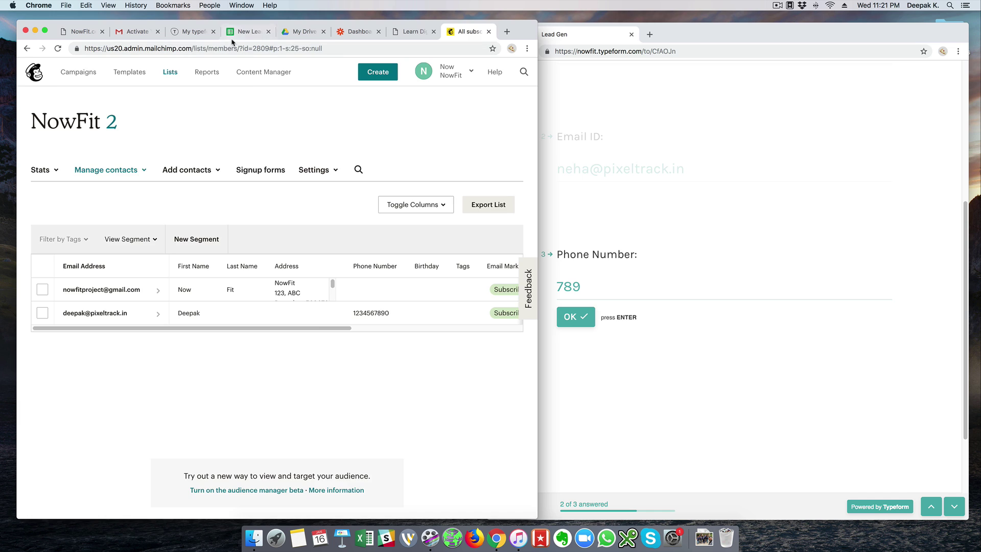
{"action": "left_click", "coordinate": [236, 36]}
{"action": "left_click", "coordinate": [658, 272]}
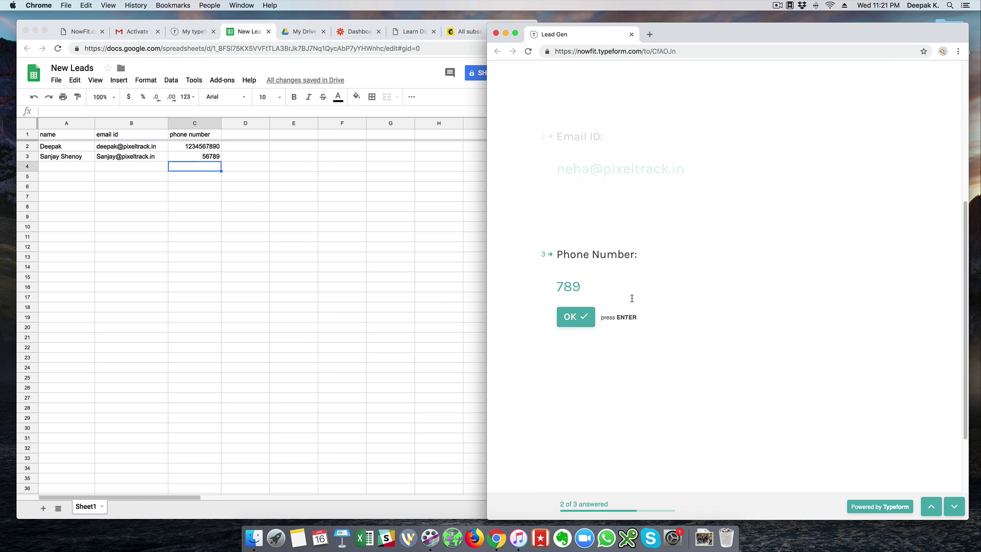
{"action": "left_click", "coordinate": [583, 318]}
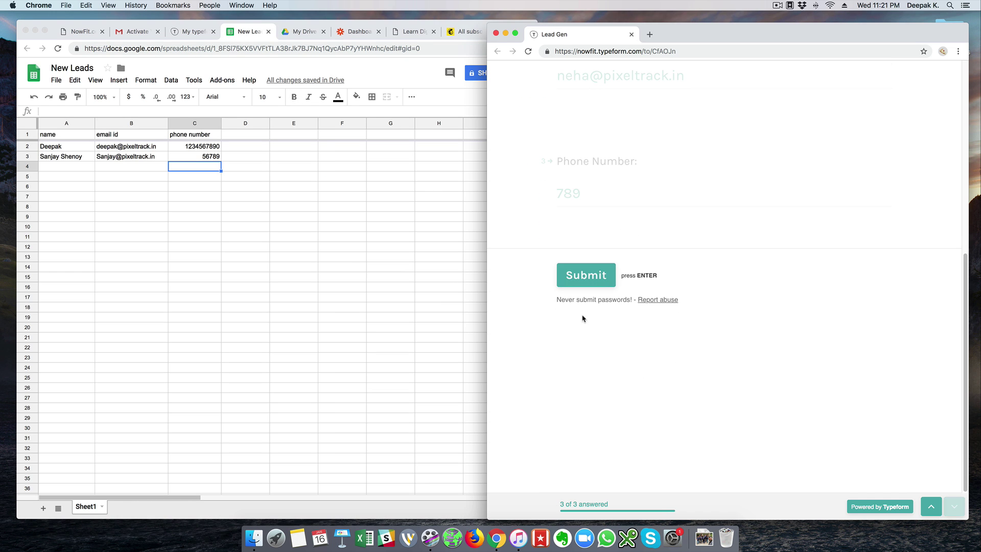
{"action": "left_click", "coordinate": [596, 279]}
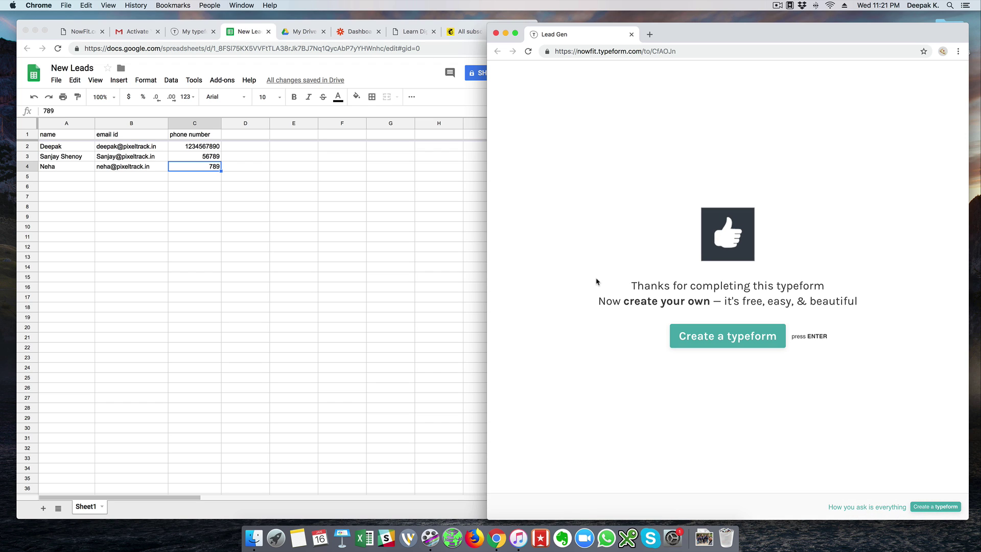
Verify the new lead's name, email and phone appear in row 4 (A4:C4) of New Leads.
{"action": "left_click", "coordinate": [322, 161]}
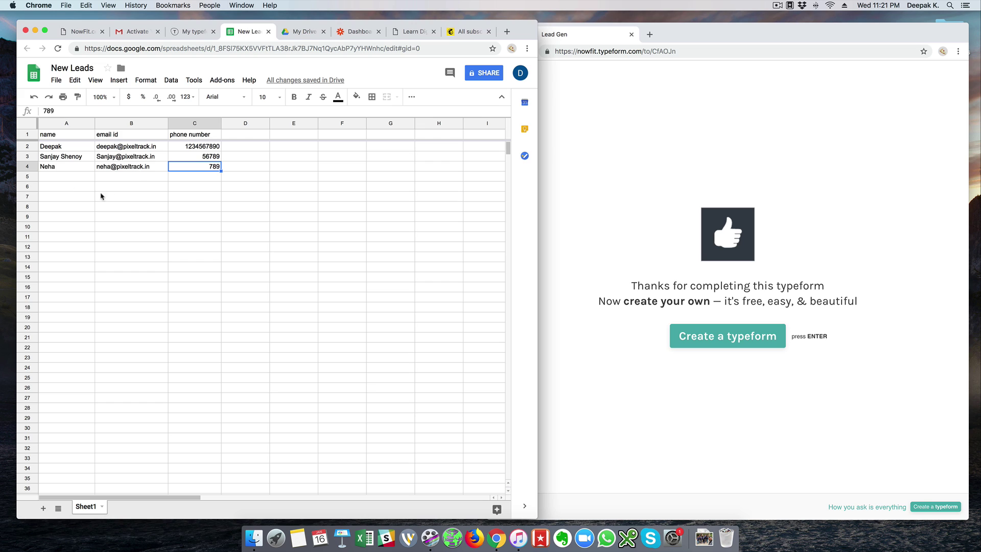
{"action": "left_click_drag", "start_coordinate": [69, 170], "coordinate": [185, 169]}
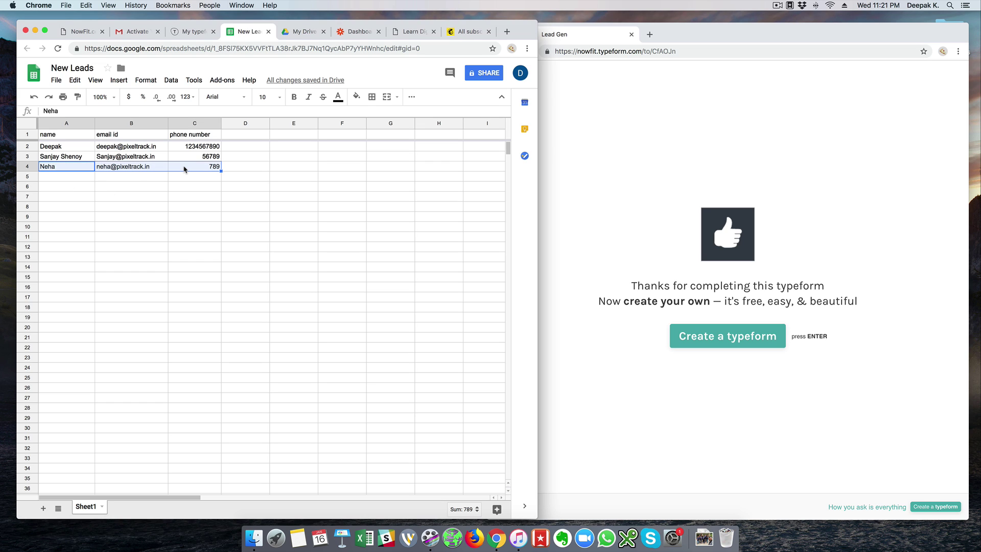
{"action": "left_click", "coordinate": [240, 169]}
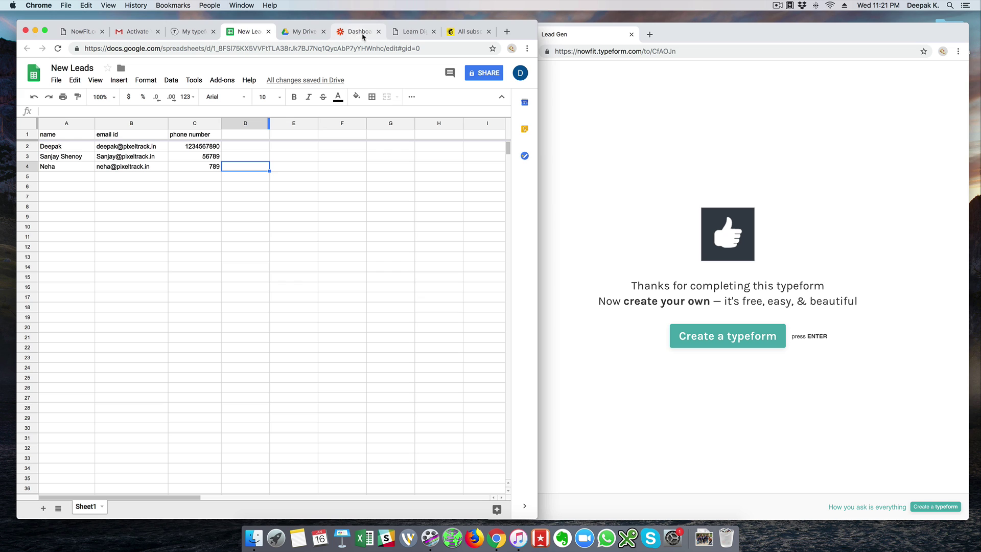
{"action": "left_click", "coordinate": [461, 33]}
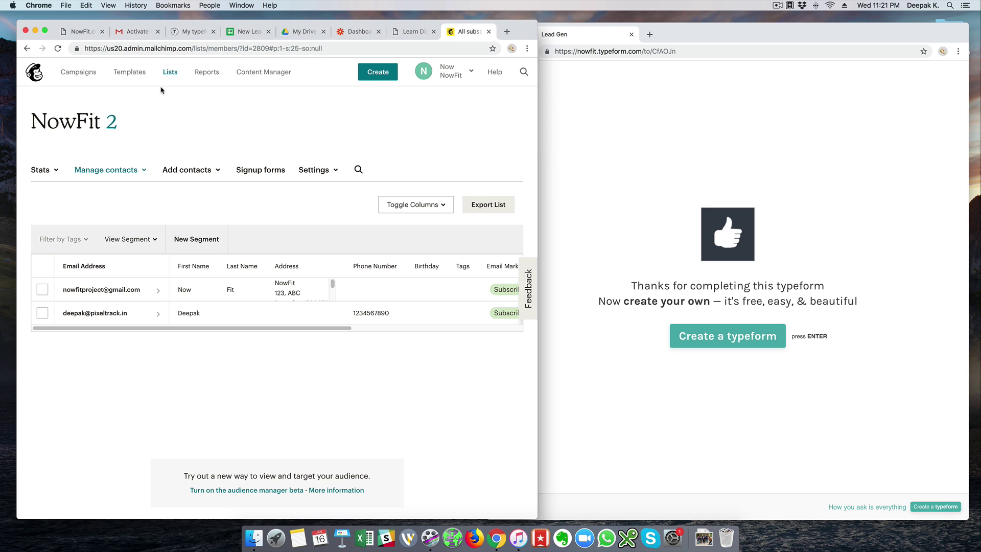
Reload NowFit 2 contacts and view the new Zapier-added subscriber's profile, then return to Zapier.
{"action": "left_click", "coordinate": [58, 48]}
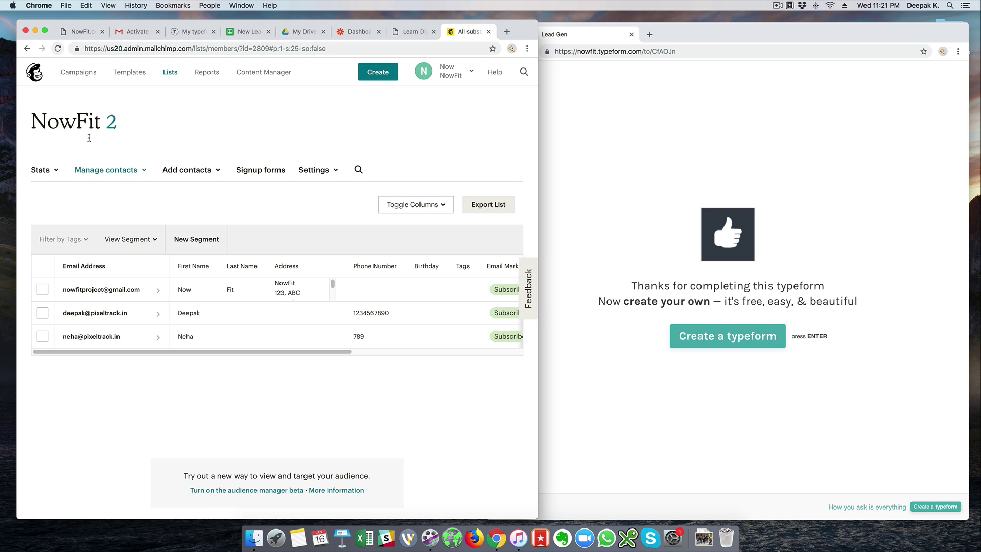
{"action": "left_click", "coordinate": [109, 338]}
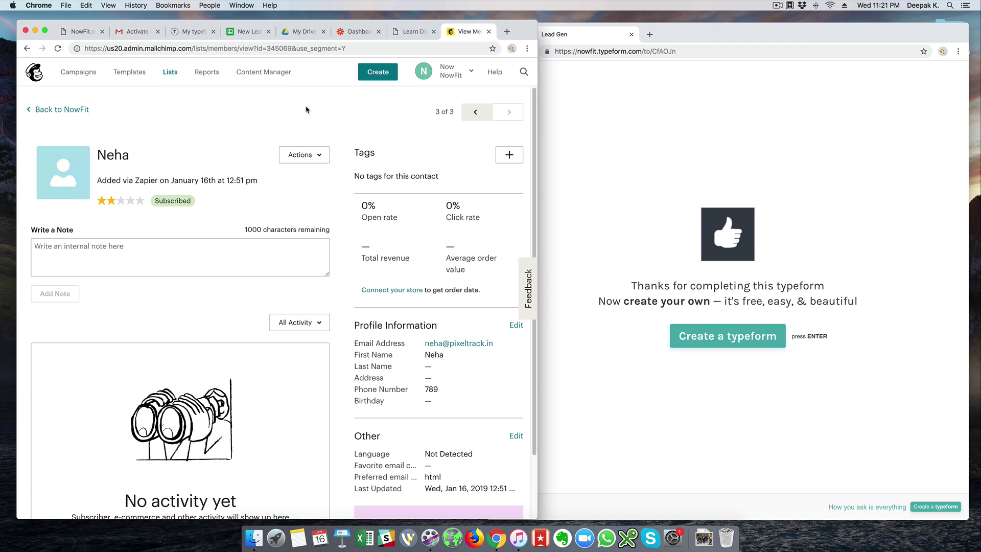
{"action": "left_click", "coordinate": [348, 38]}
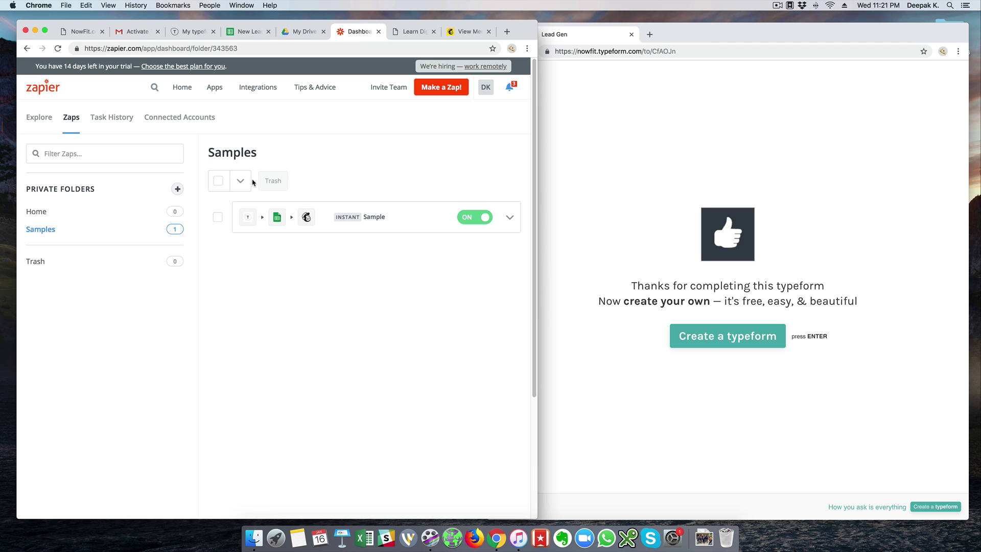
Open the latest successful Sample task in Task History and review its Typeform, Google Sheets and Mailchimp steps.
{"action": "left_click", "coordinate": [127, 122]}
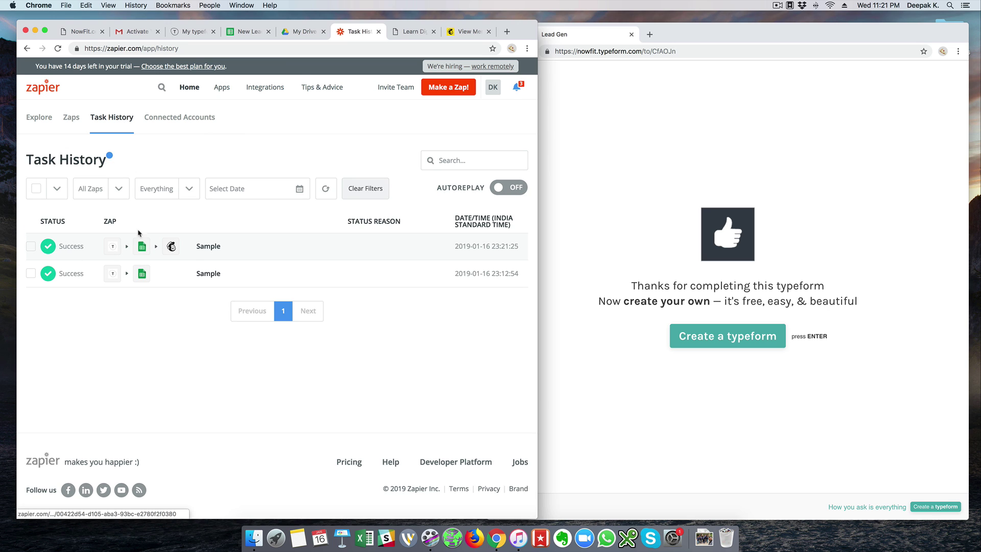
{"action": "left_click", "coordinate": [220, 247]}
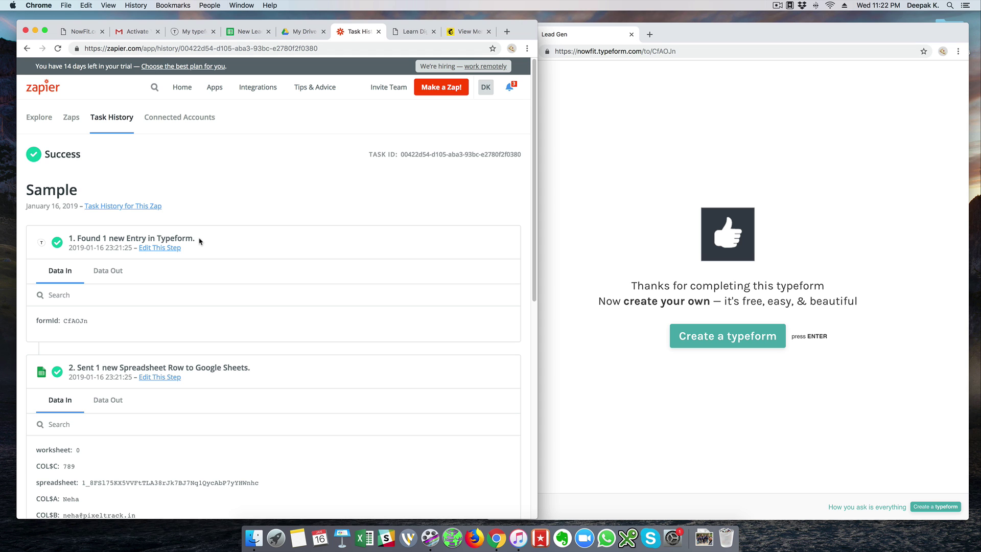
{"action": "scroll", "coordinate": [199, 241], "scroll_direction": "down", "scroll_amount": 5}
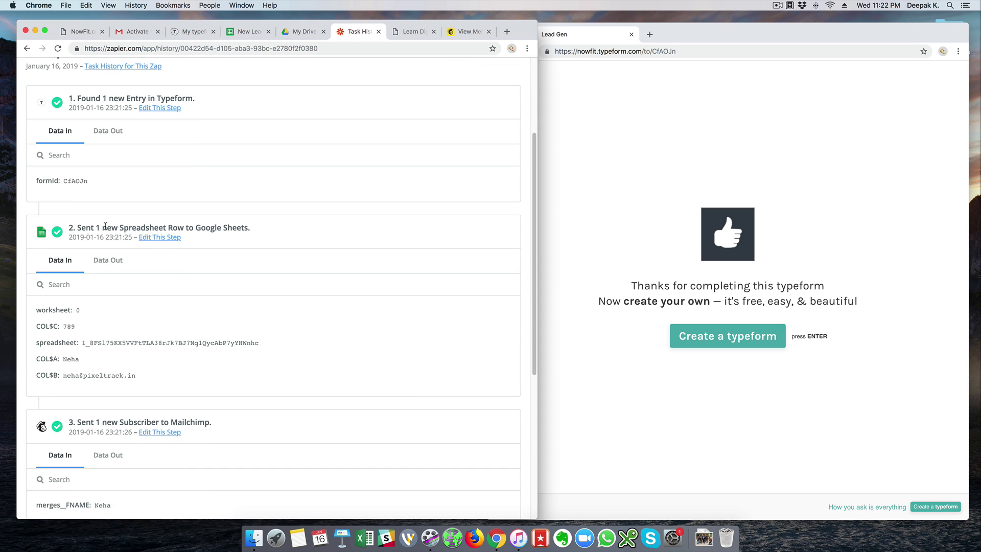
{"action": "scroll", "coordinate": [106, 226], "scroll_direction": "down", "scroll_amount": 5}
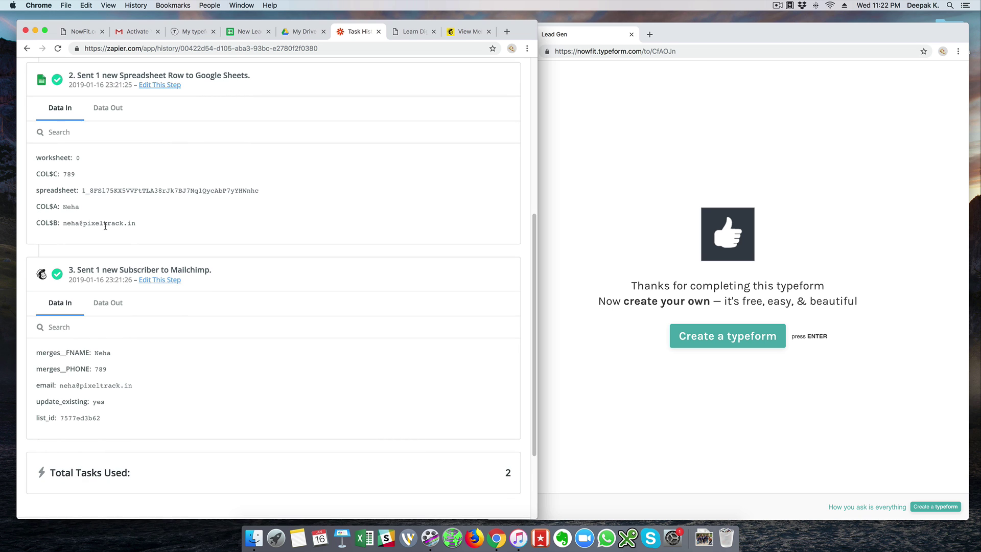
{"action": "scroll", "coordinate": [105, 226], "scroll_direction": "down", "scroll_amount": 4}
{"action": "scroll", "coordinate": [104, 220], "scroll_direction": "up", "scroll_amount": 6}
{"action": "scroll", "coordinate": [105, 212], "scroll_direction": "down", "scroll_amount": 7}
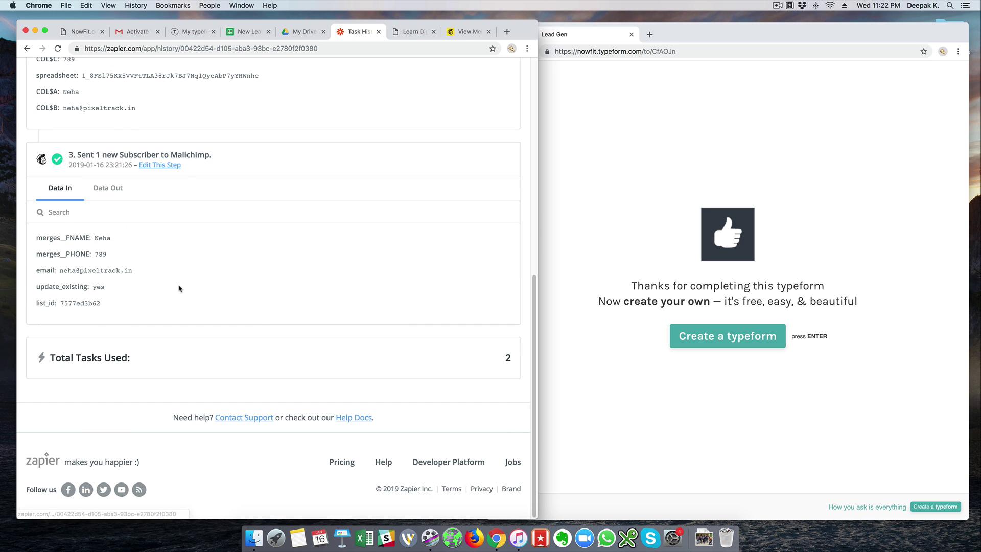
Highlight the Total Tasks Used figure of 2 tasks, then scroll back up.
{"action": "left_click_drag", "start_coordinate": [132, 362], "coordinate": [65, 359]}
{"action": "left_click_drag", "start_coordinate": [514, 365], "coordinate": [504, 364]}
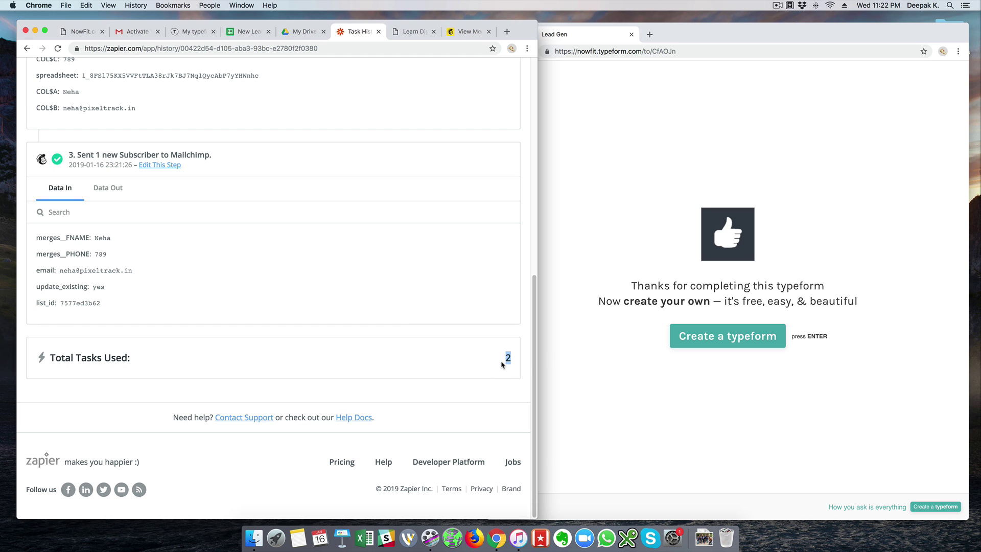
{"action": "left_click", "coordinate": [503, 365]}
{"action": "scroll", "coordinate": [392, 327], "scroll_direction": "up", "scroll_amount": 4}
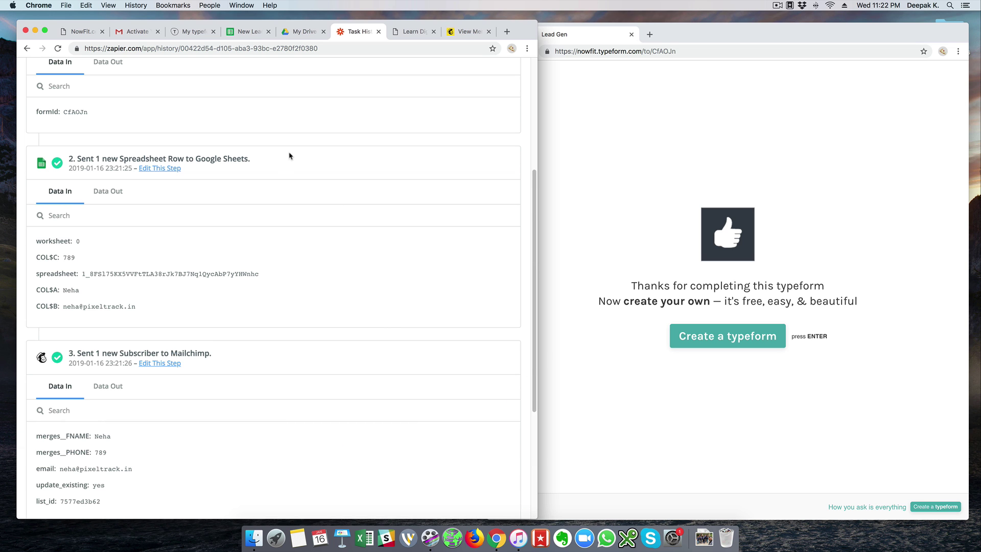
{"action": "scroll", "coordinate": [300, 137], "scroll_direction": "up", "scroll_amount": 5}
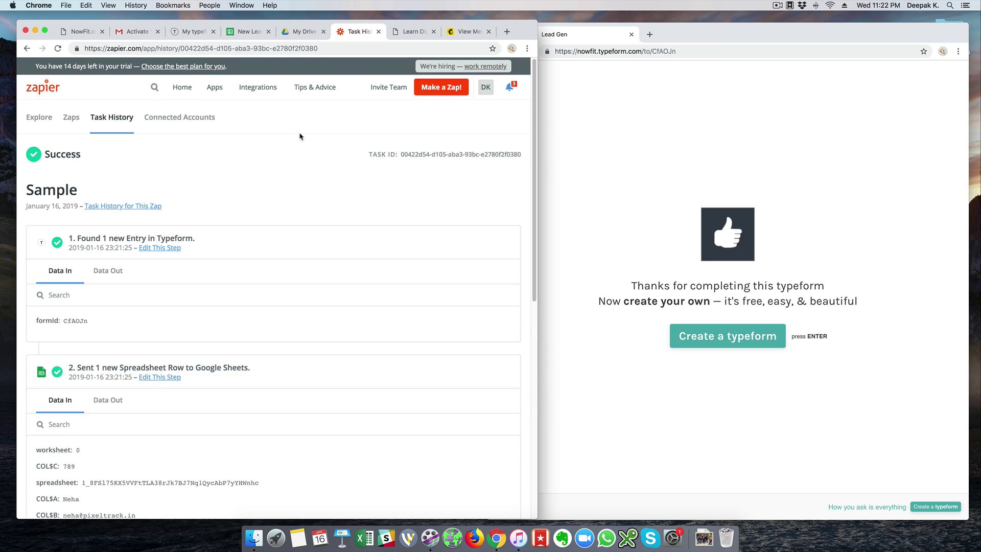
Check the account menu's task usage, highlighting the 3 / 1000 figure.
{"action": "left_click", "coordinate": [486, 87]}
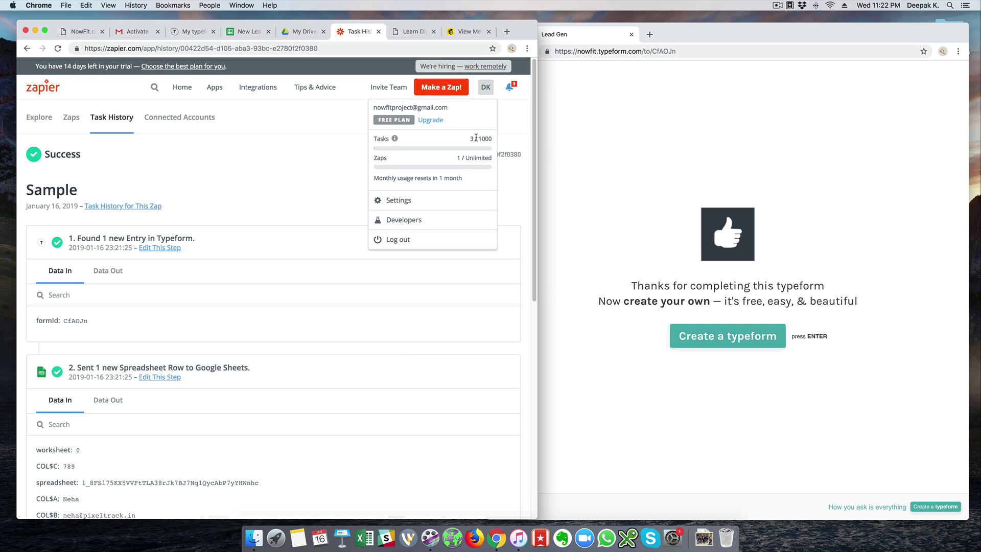
{"action": "left_click_drag", "start_coordinate": [468, 139], "coordinate": [494, 143]}
{"action": "left_click", "coordinate": [494, 143]}
Close the account menu, go to the Explore home, then switch to the New Leads spreadsheet.
{"action": "left_click", "coordinate": [503, 132]}
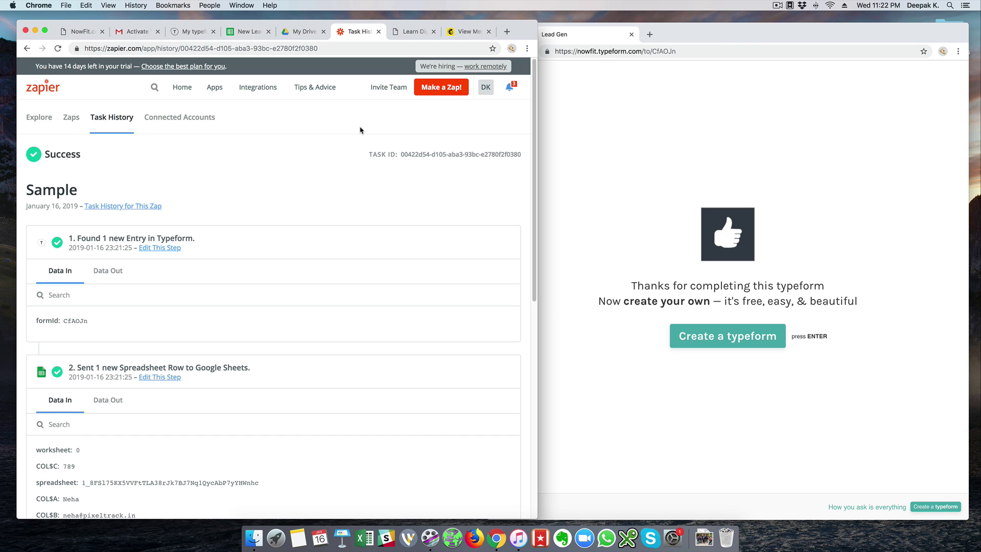
{"action": "left_click", "coordinate": [45, 127]}
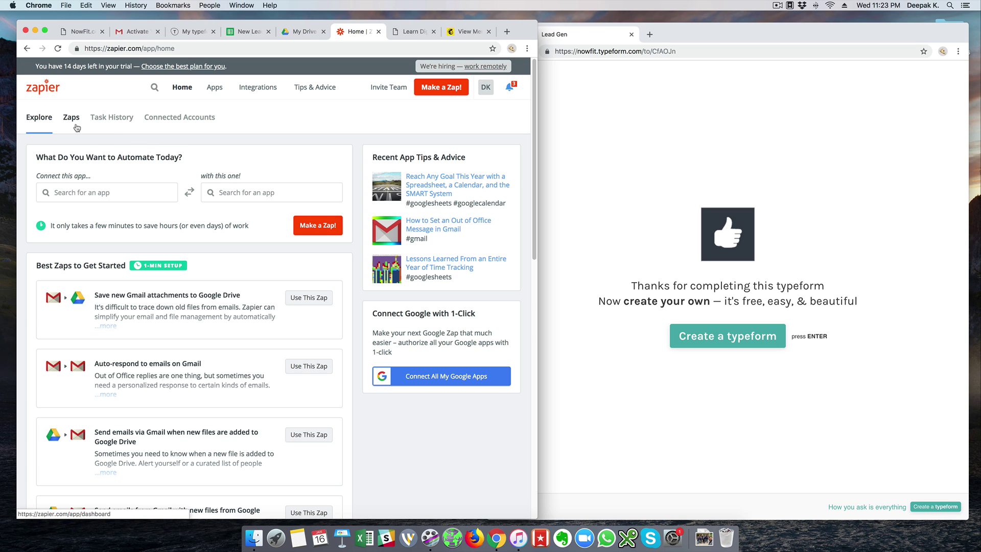
{"action": "left_click", "coordinate": [246, 34]}
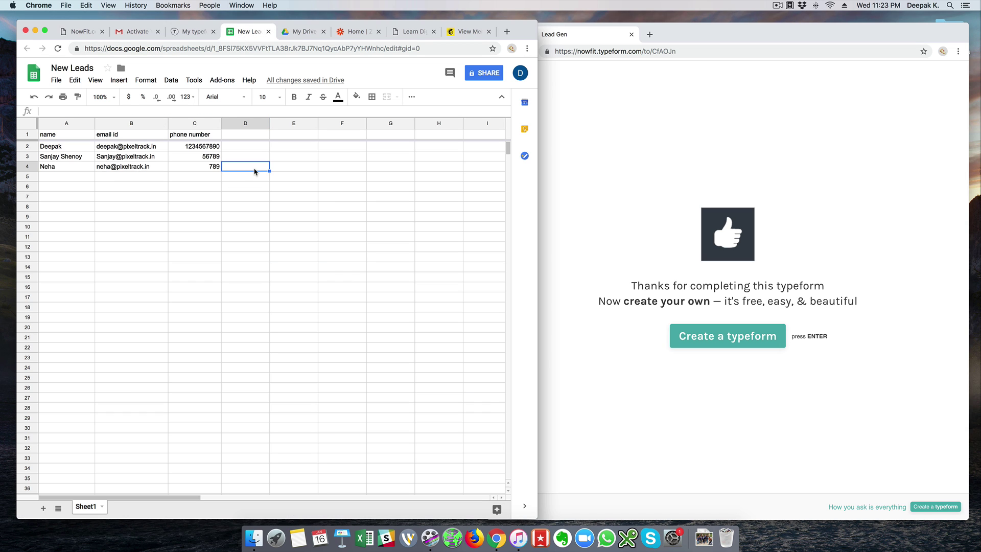
Select a cell in the New Leads sheet, then return to Zapier's Explore home page in Chrome.
{"action": "left_click", "coordinate": [295, 160]}
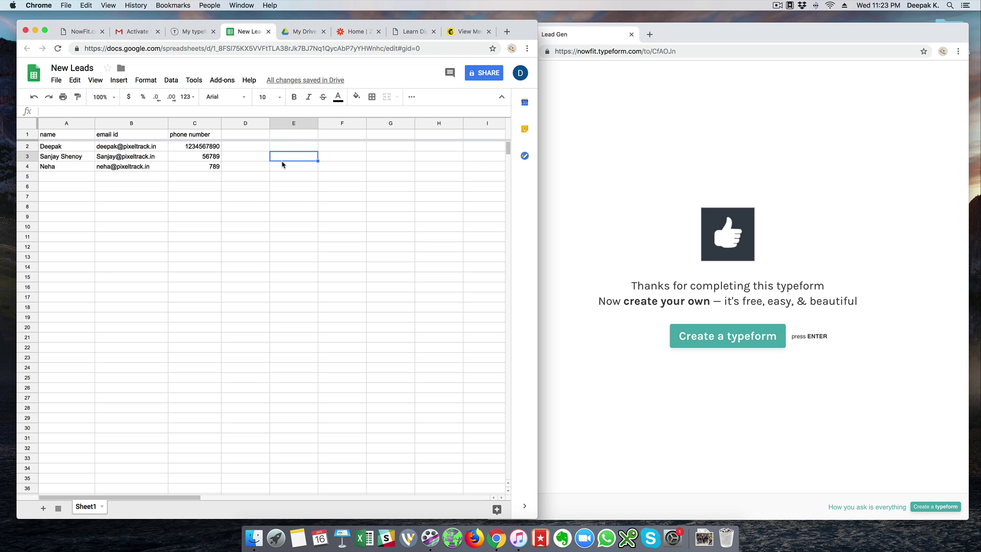
{"action": "left_click", "coordinate": [357, 33]}
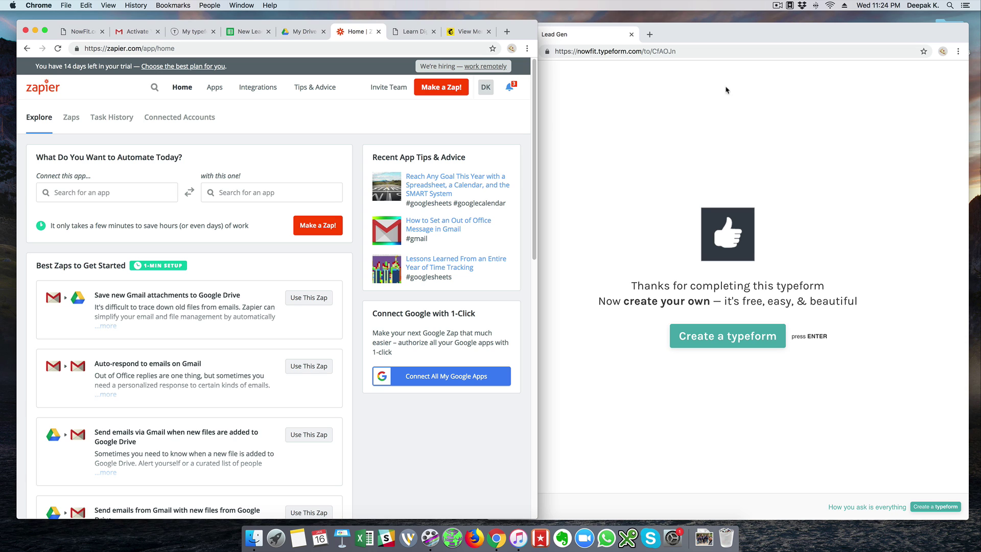
{"action": "left_click", "coordinate": [777, 7]}
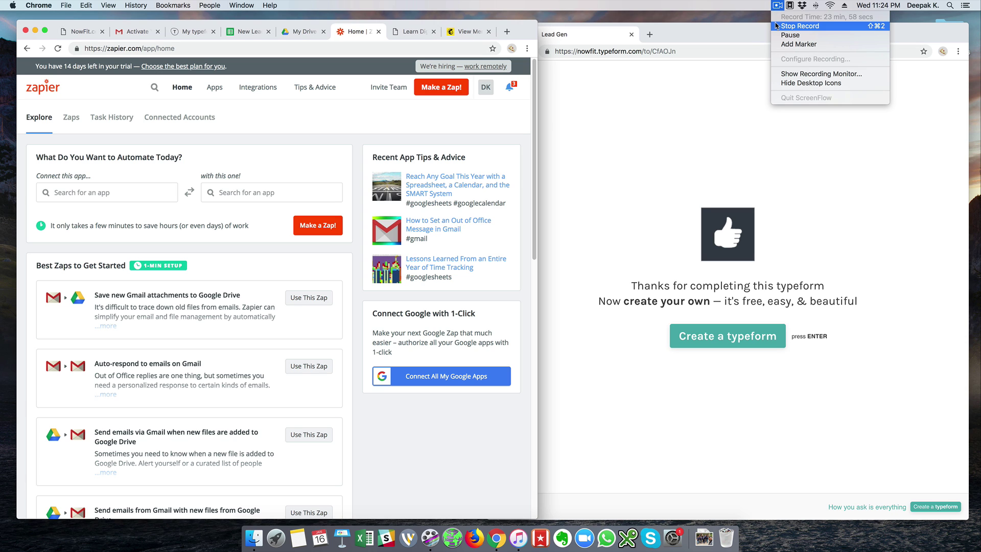